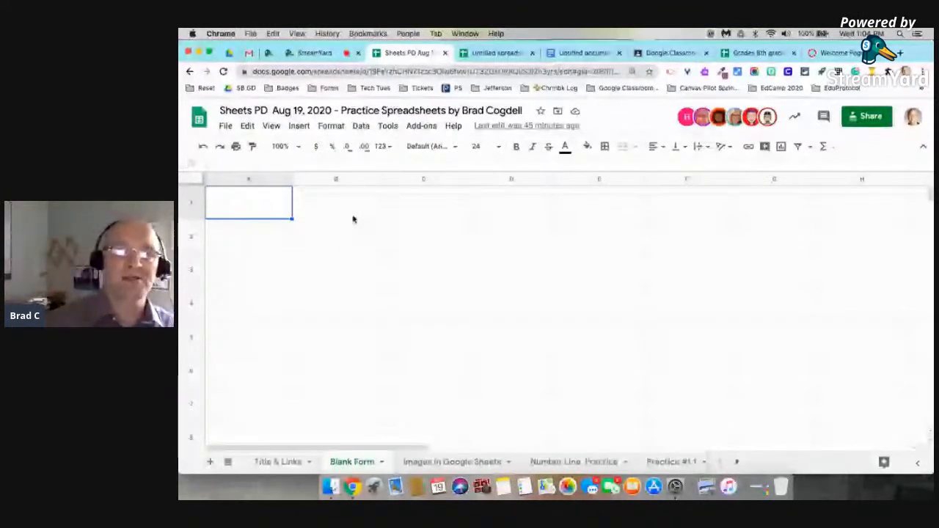
# Enter Monday in B1, autofill it across to Friday in F1, and autofit column D.
pyautogui.click(357, 216)
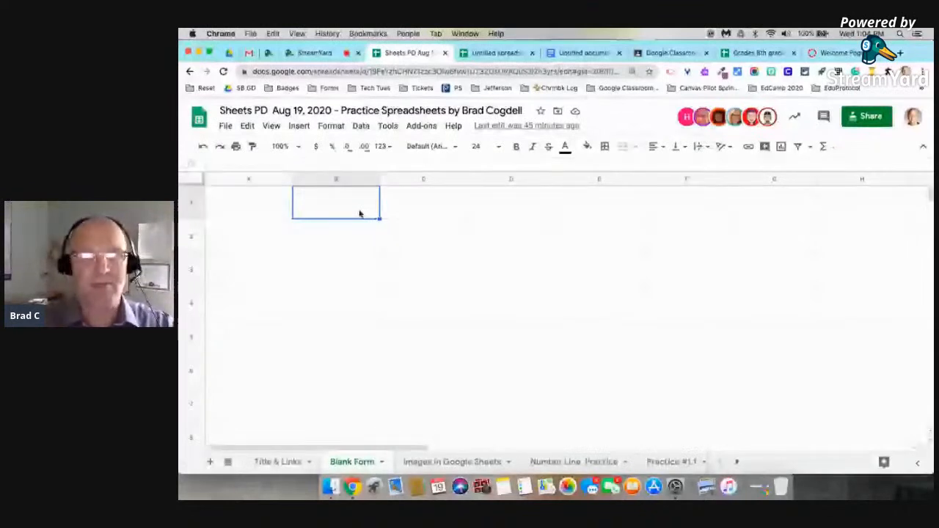
pyautogui.write('M')
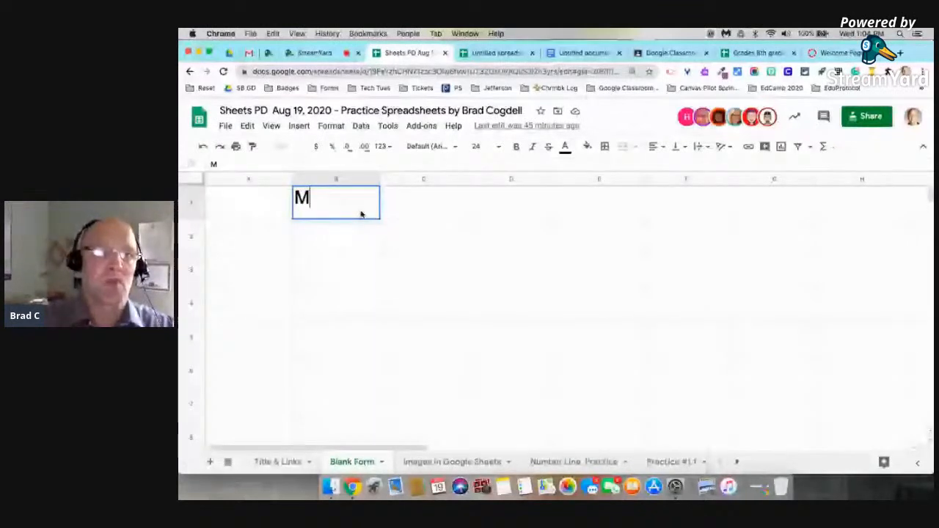
pyautogui.write('onday')
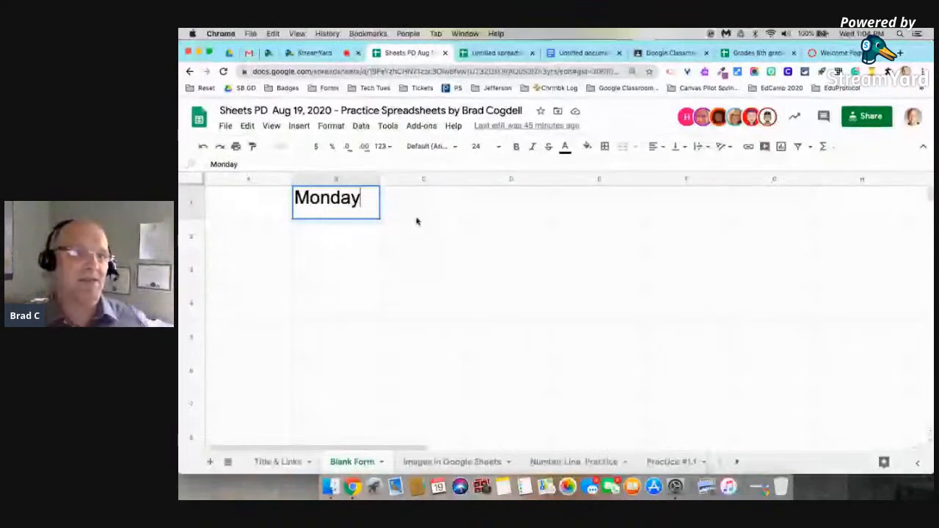
pyautogui.press('Tab')
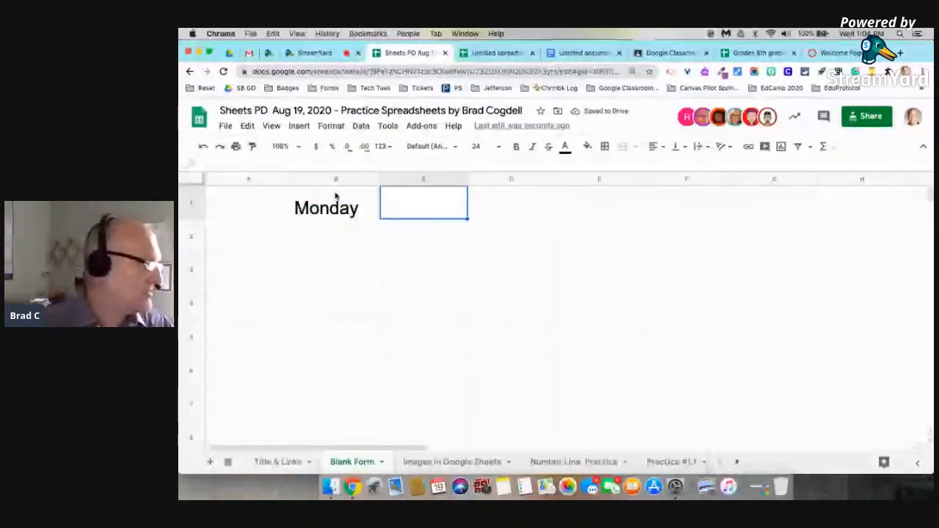
pyautogui.click(363, 209)
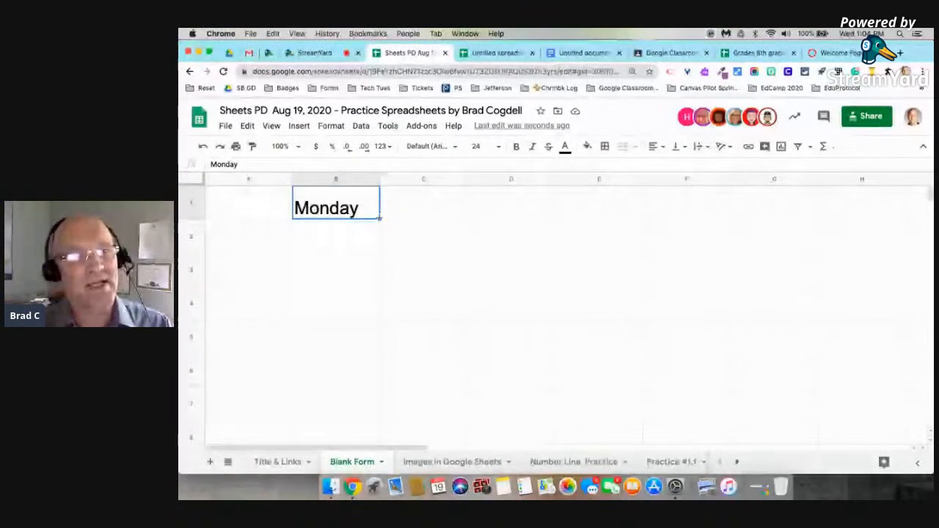
pyautogui.moveTo(378, 217); pyautogui.dragTo(687, 206)
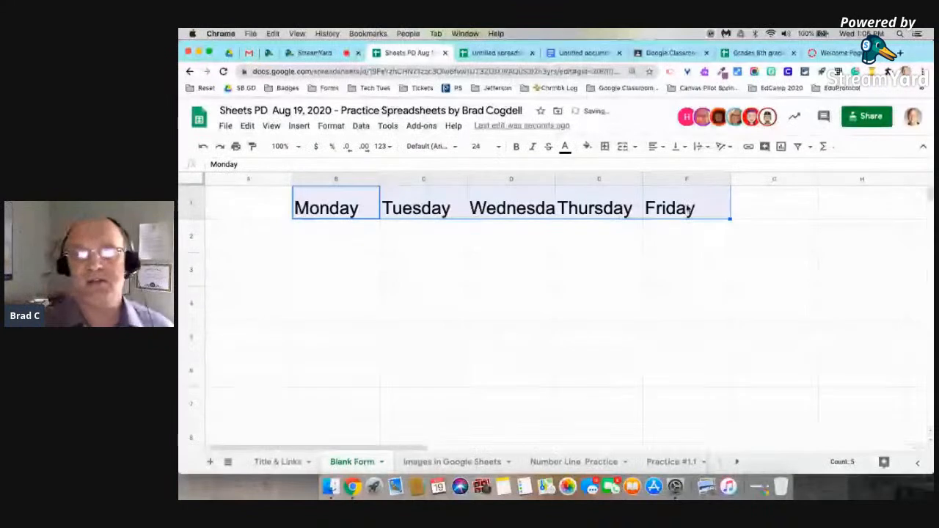
pyautogui.doubleClick(556, 179)
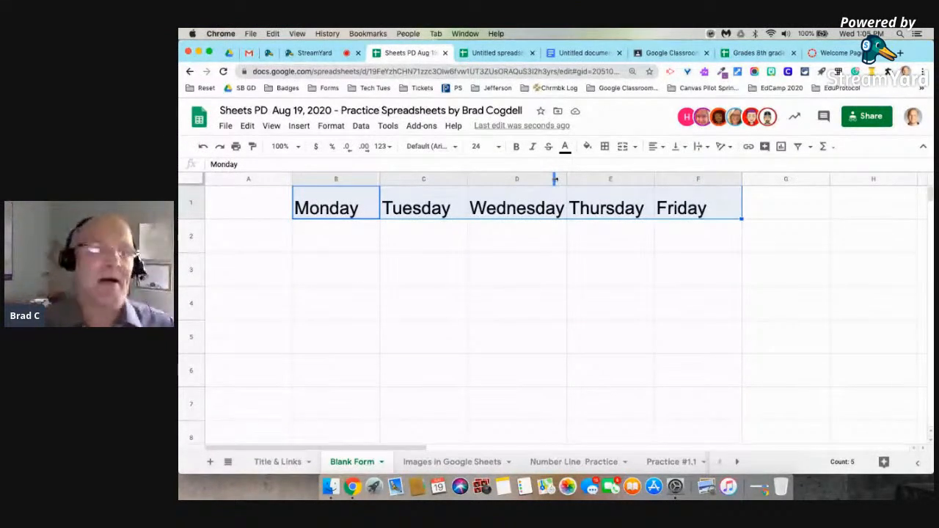
# Enter 'Student #1' in A2 and fill it down to Student #25 in row 26.
pyautogui.click(255, 243)
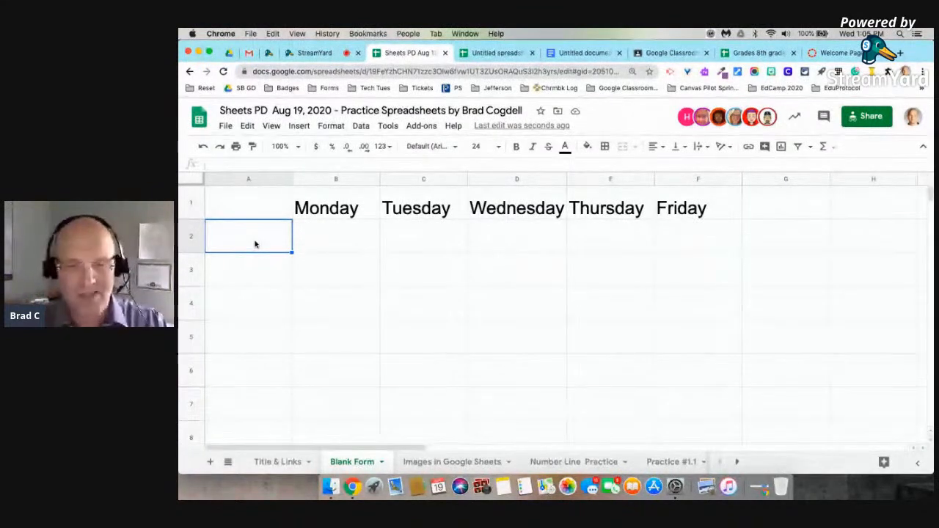
pyautogui.write('Stud')
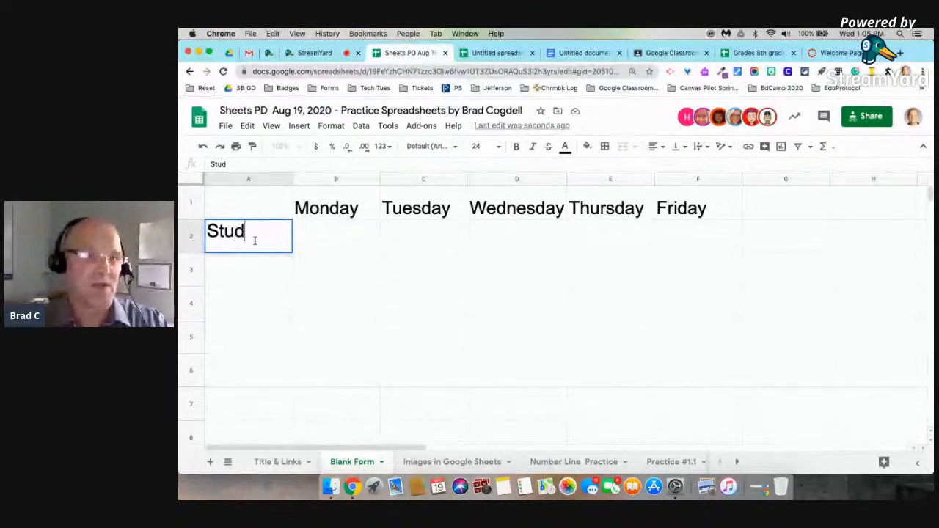
pyautogui.write('ent #1')
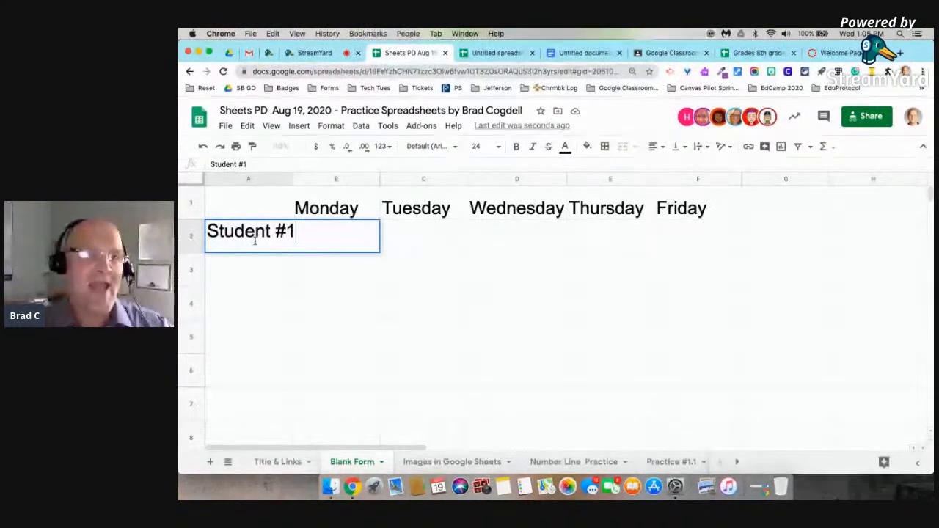
pyautogui.click(387, 300)
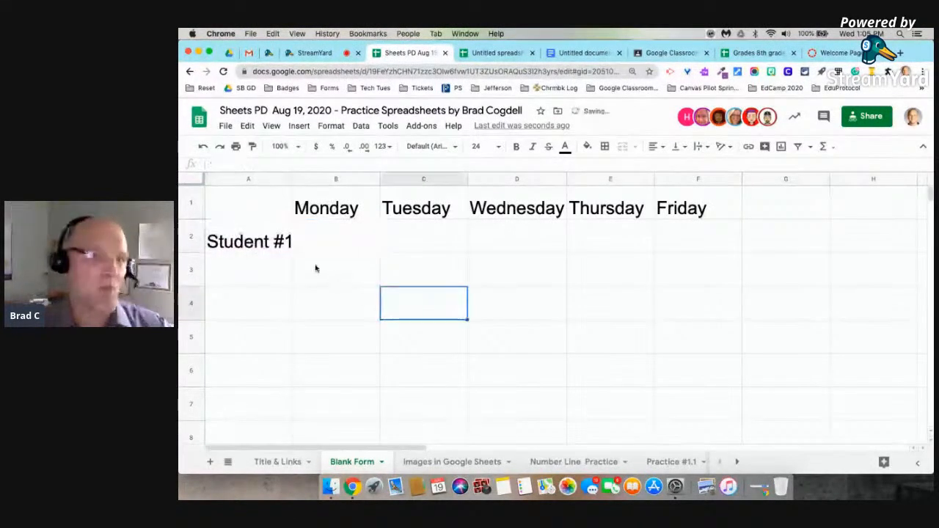
pyautogui.click(262, 232)
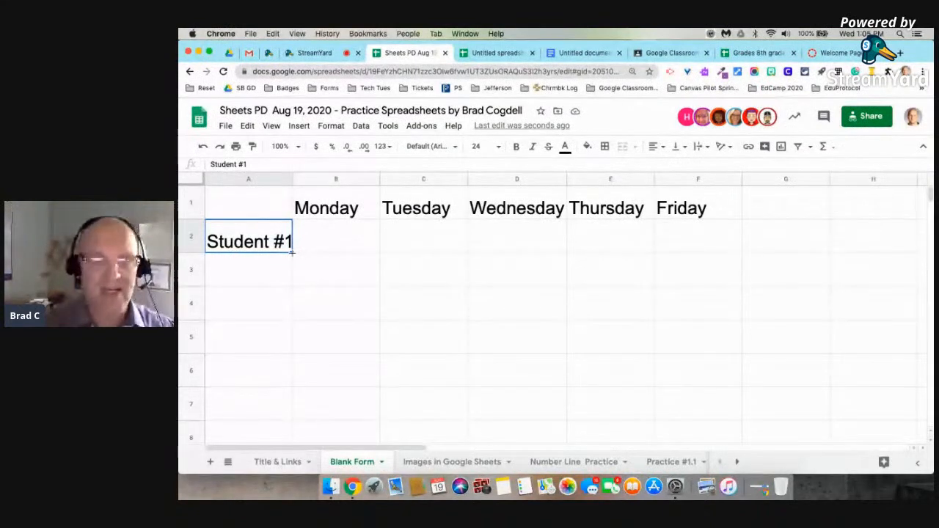
pyautogui.moveTo(292, 253); pyautogui.dragTo(281, 415)
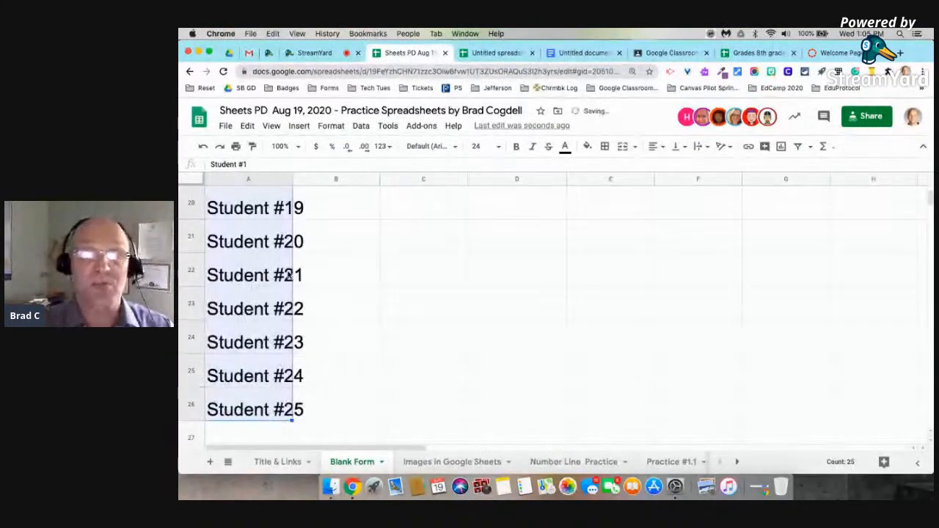
pyautogui.scroll(5, 290, 275)
pyautogui.scroll(5, 290, 274)
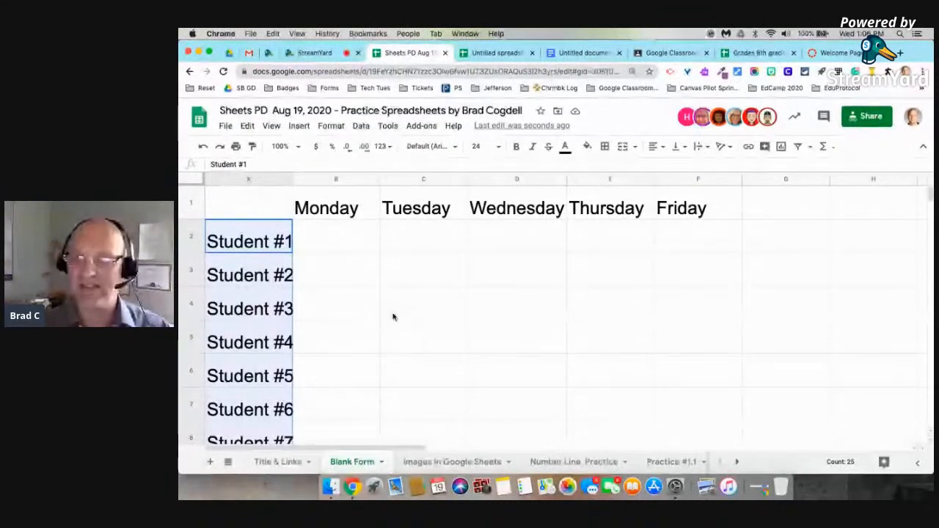
pyautogui.scroll(-10, 473, 312)
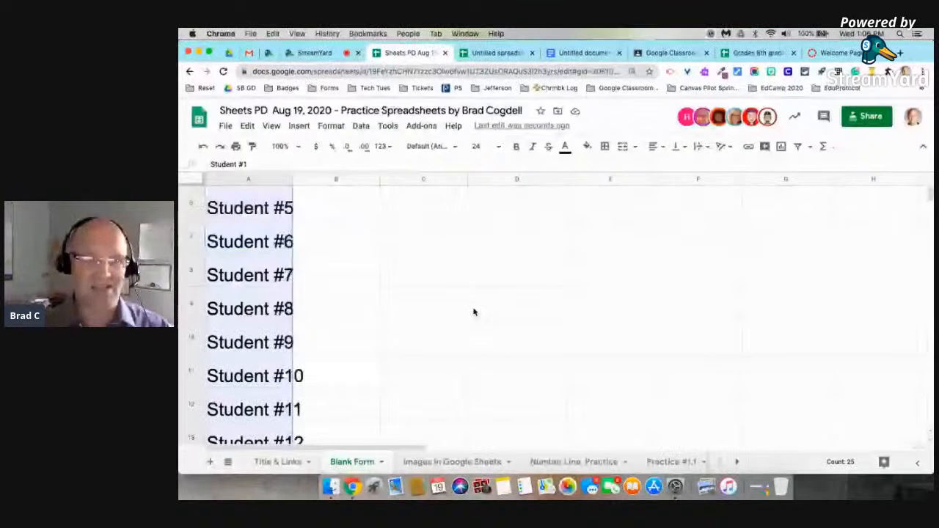
pyautogui.scroll(10, 474, 312)
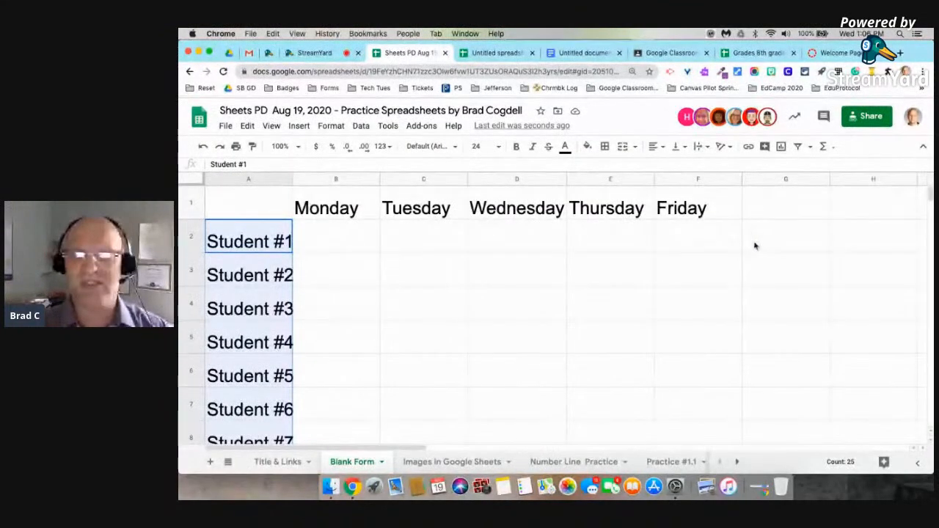
pyautogui.hscroll(1, 762, 260)
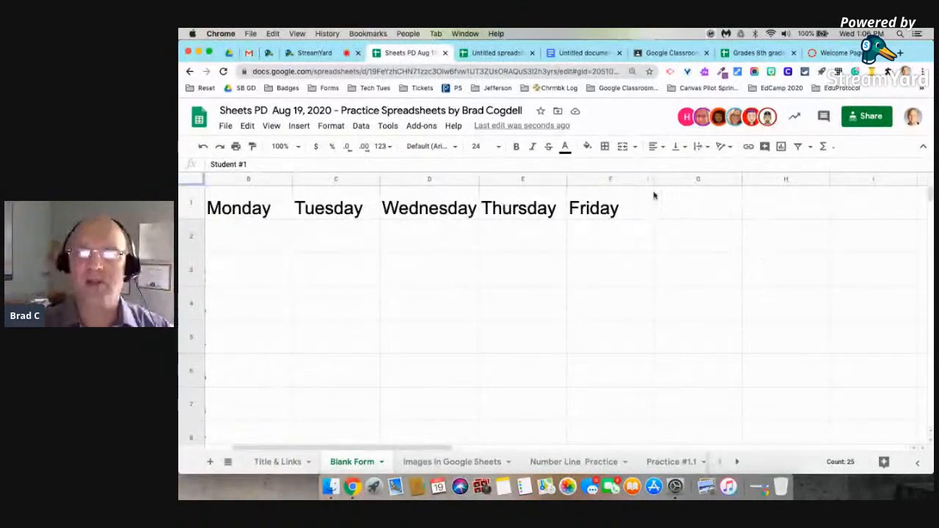
# Select the unused columns G through Z and delete them.
pyautogui.click(698, 179)
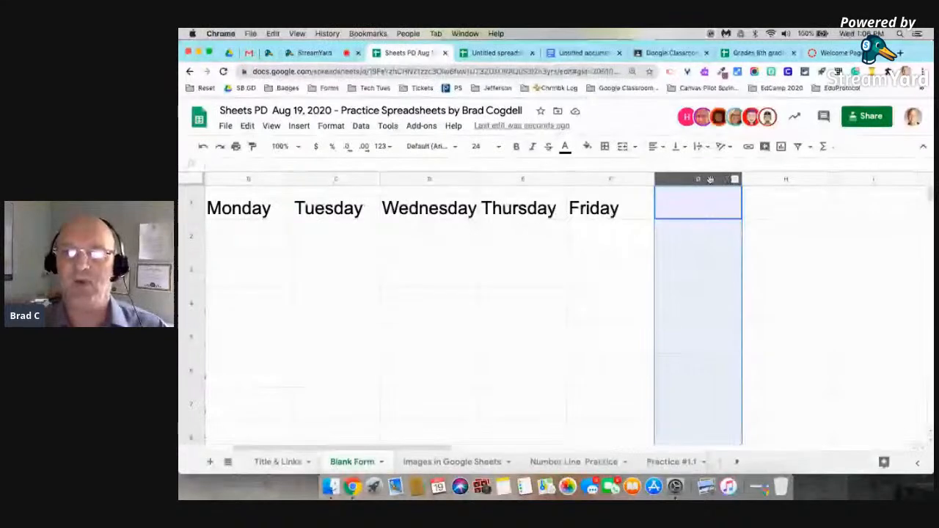
pyautogui.click(789, 235)
pyautogui.click(692, 179)
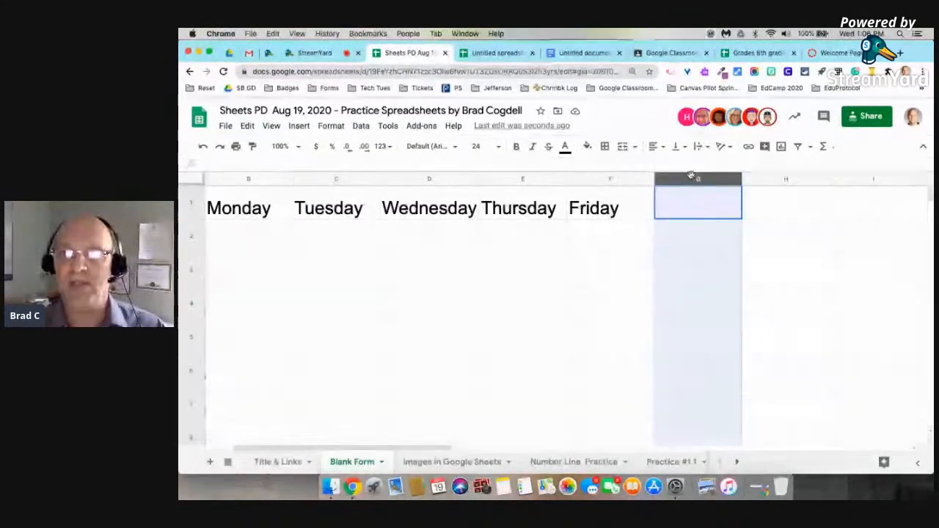
pyautogui.moveTo(764, 180); pyautogui.dragTo(851, 184)
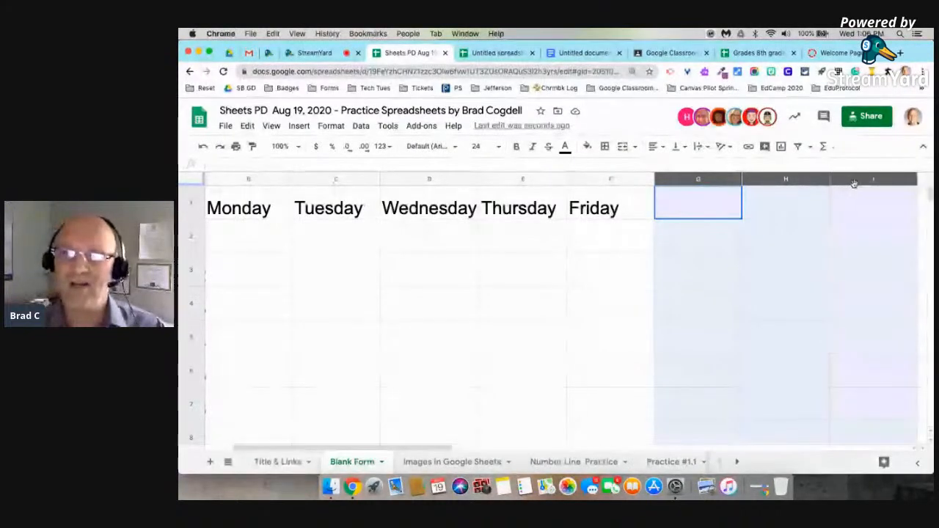
pyautogui.moveTo(913, 182); pyautogui.dragTo(929, 179)
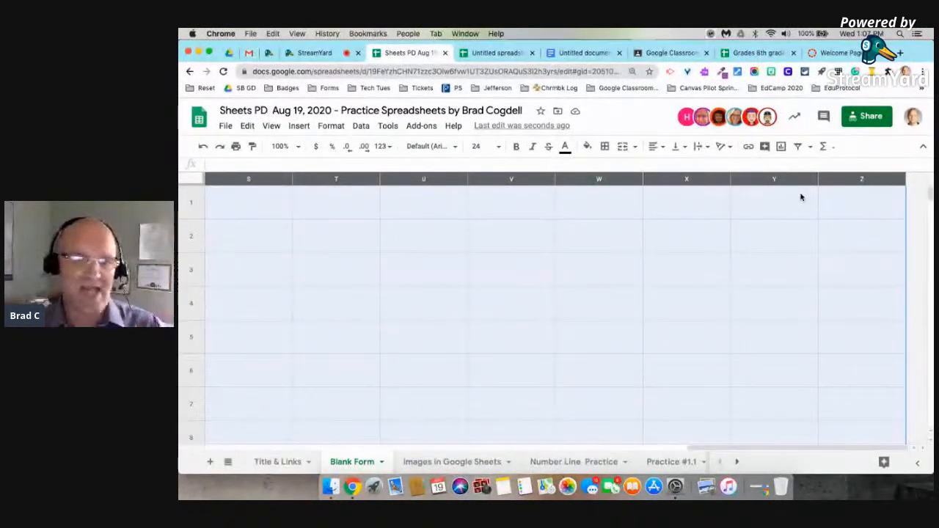
pyautogui.rightClick(685, 178)
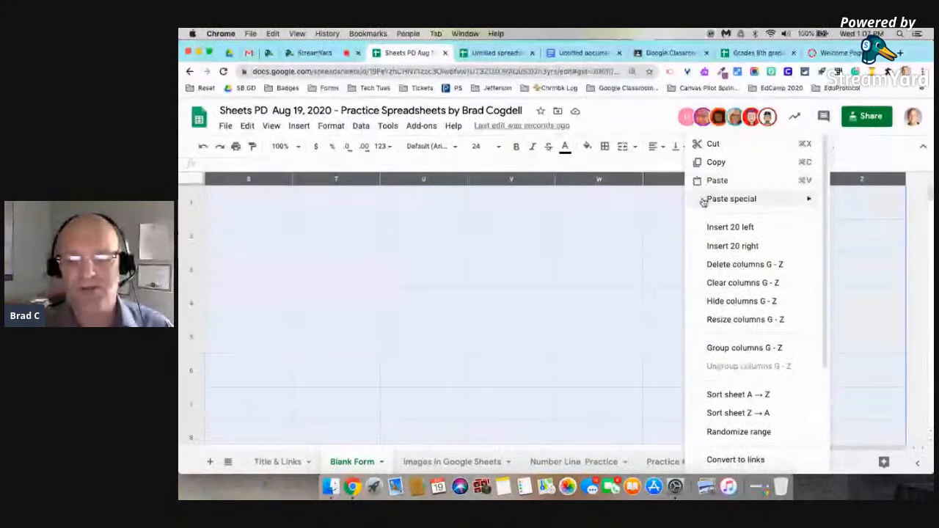
pyautogui.click(736, 265)
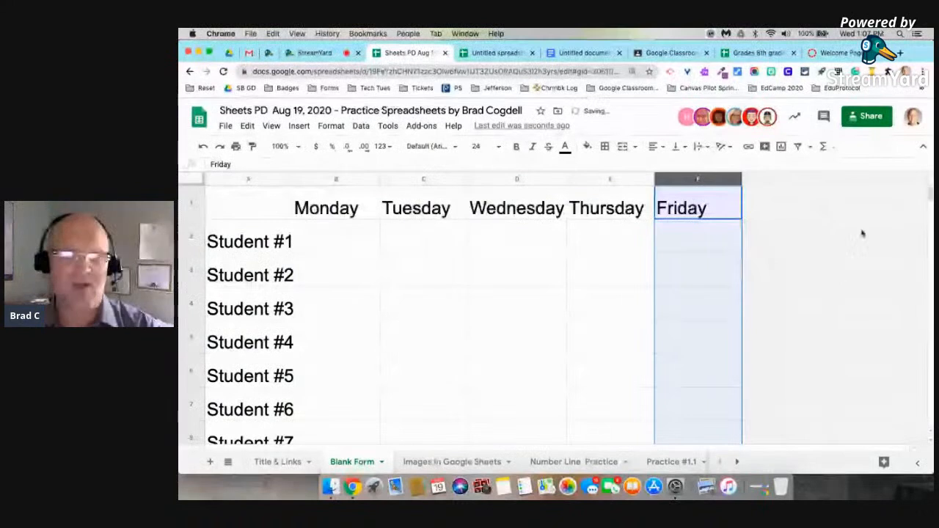
# Delete the empty rows 27 through 496 below the student list.
pyautogui.click(884, 270)
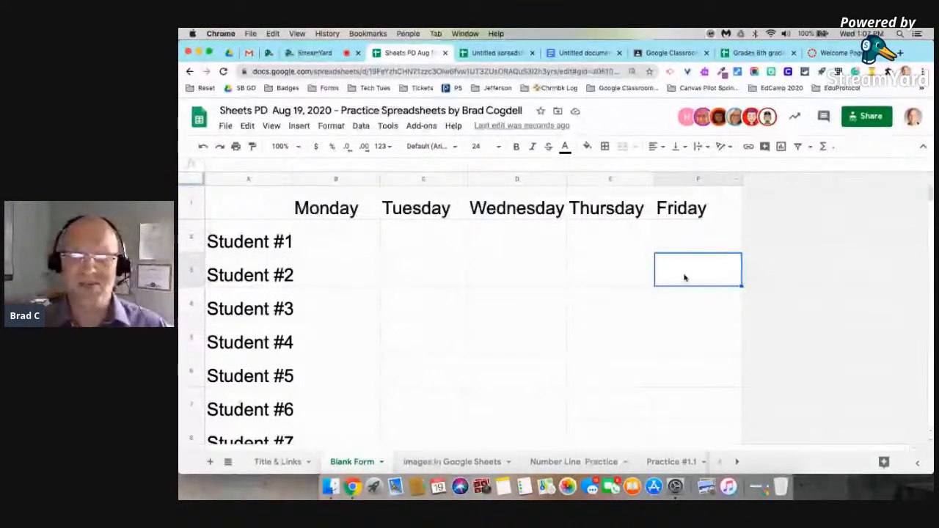
pyautogui.scroll(-3, 659, 292)
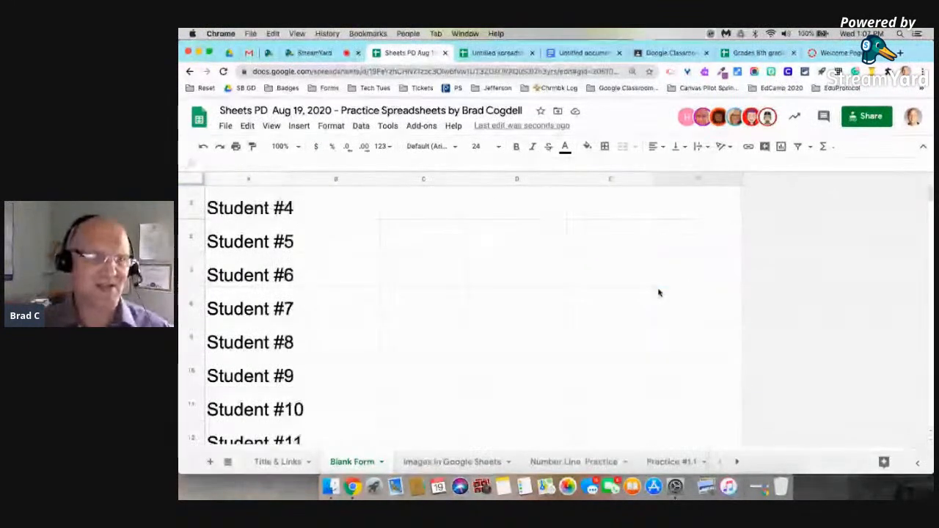
pyautogui.scroll(-7, 659, 293)
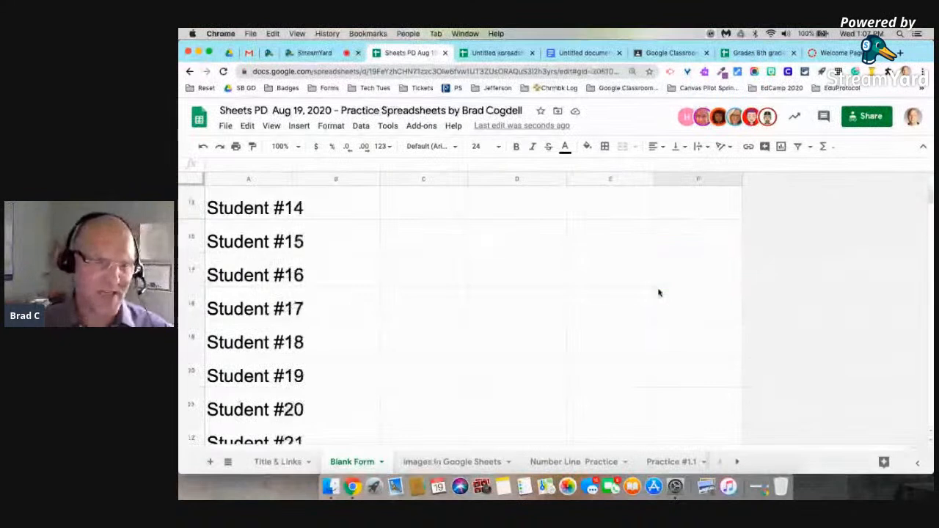
pyautogui.scroll(-4, 659, 293)
pyautogui.scroll(-4, 659, 292)
pyautogui.moveTo(195, 241); pyautogui.dragTo(193, 437)
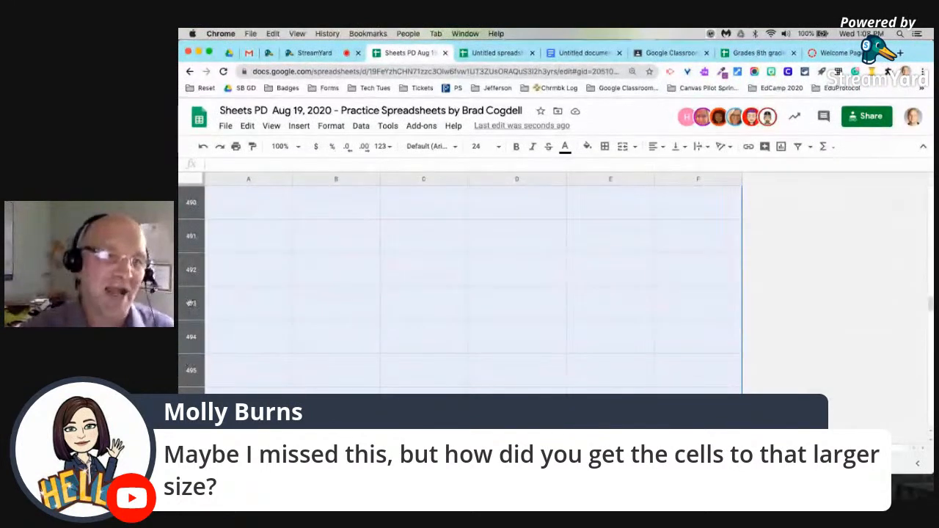
pyautogui.rightClick(194, 265)
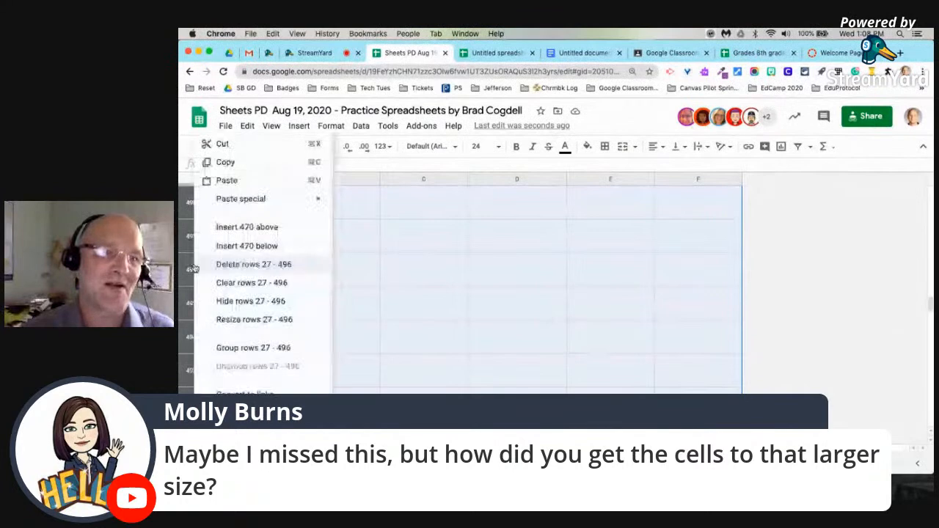
pyautogui.click(279, 266)
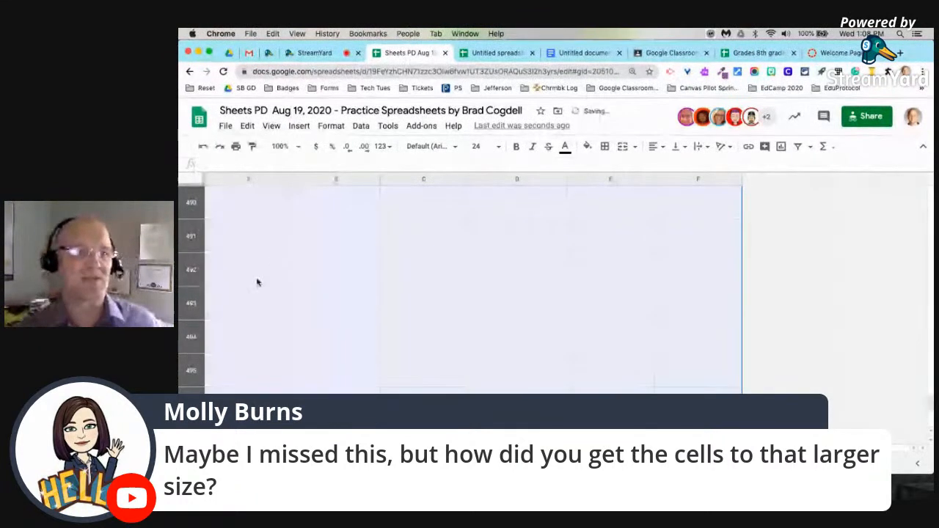
# Scroll back up to row 1 so the weekday headers and student rows show.
pyautogui.scroll(20, 262, 267)
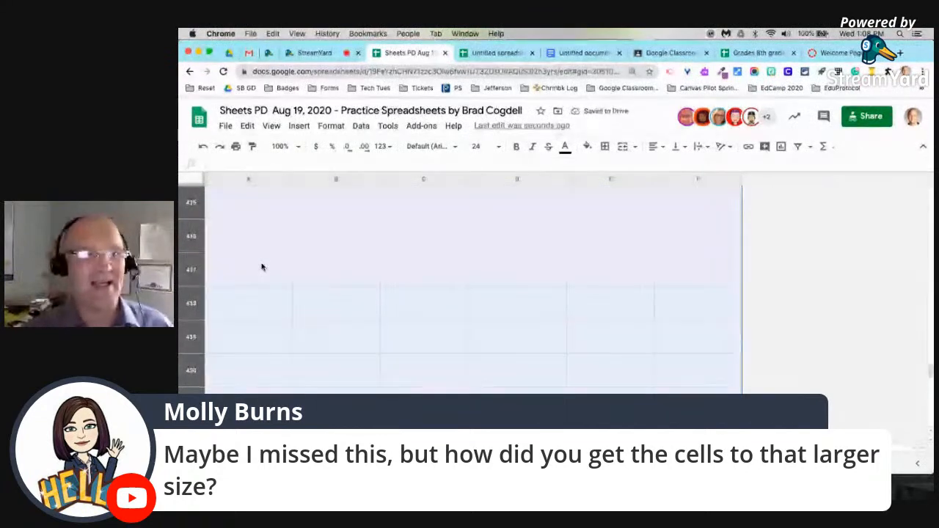
pyautogui.scroll(10, 482, 356)
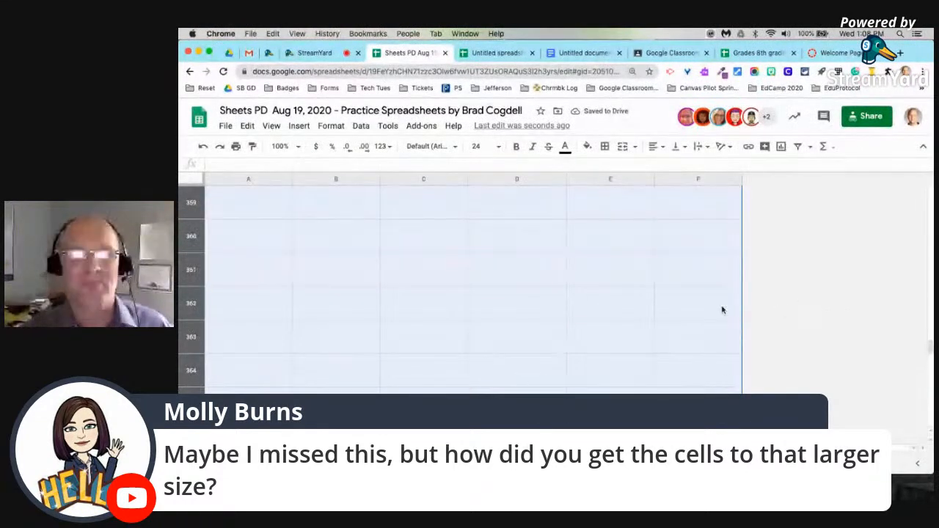
pyautogui.scroll(20, 629, 292)
pyautogui.scroll(20, 630, 292)
pyautogui.scroll(20, 587, 293)
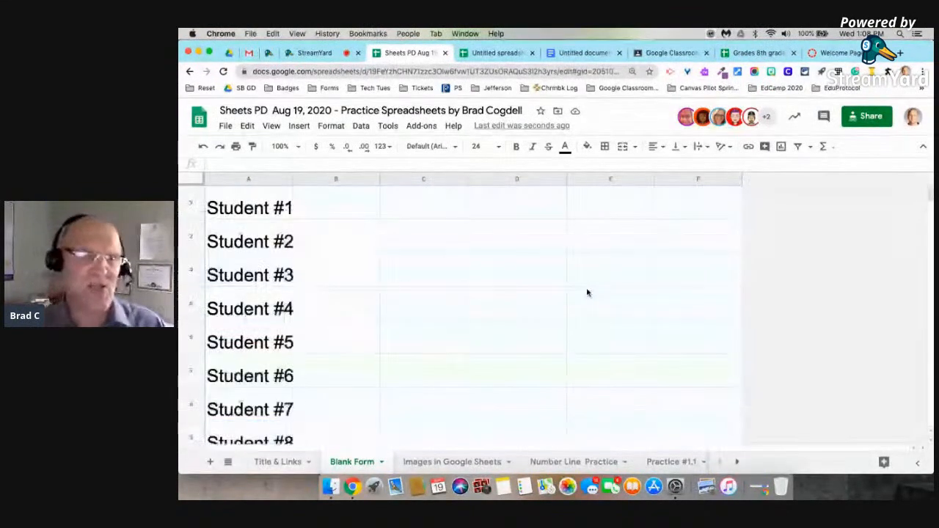
pyautogui.scroll(2, 587, 293)
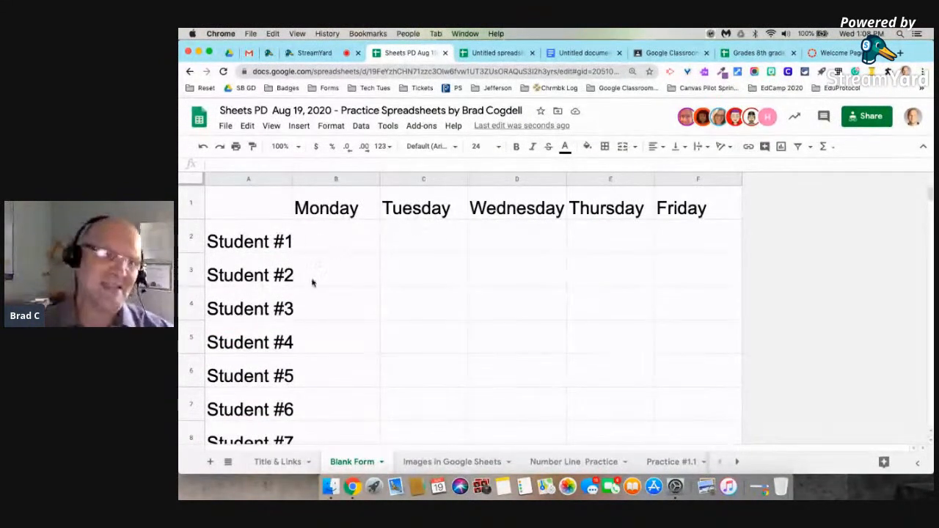
pyautogui.click(262, 246)
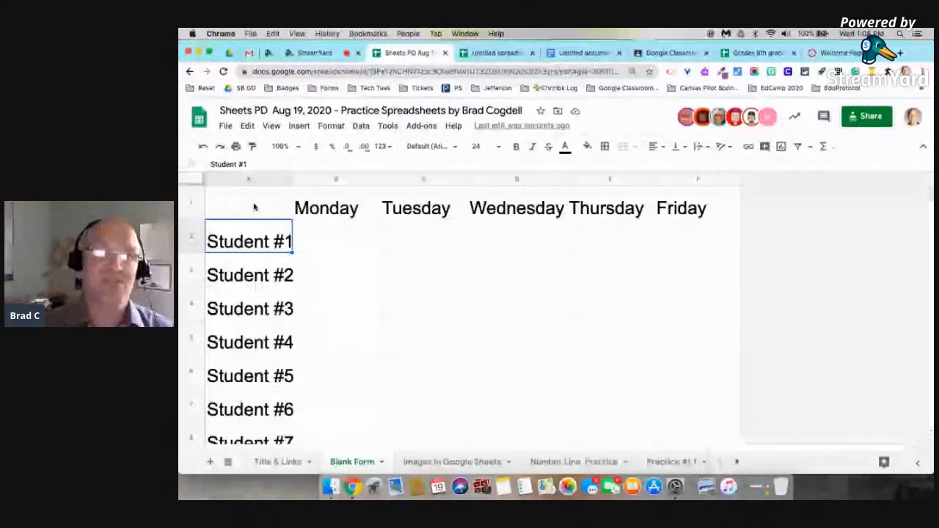
pyautogui.click(189, 179)
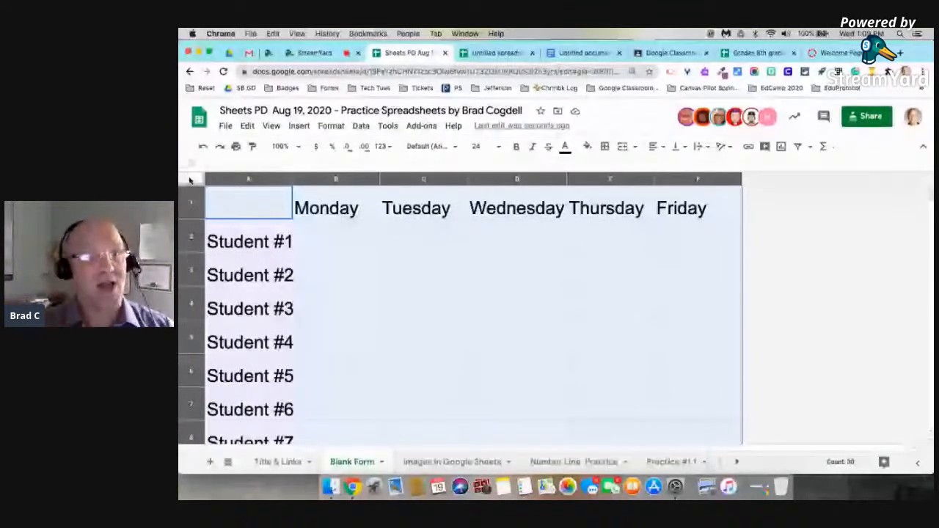
pyautogui.click(481, 146)
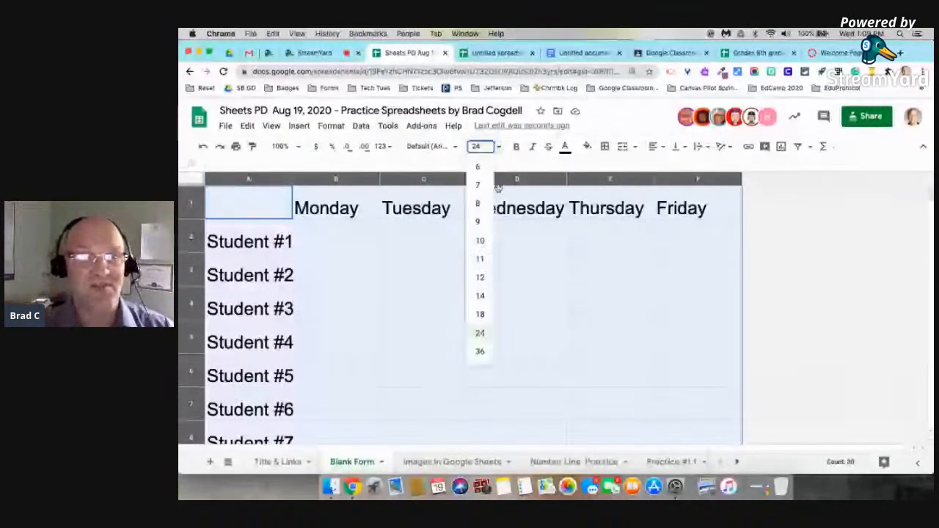
pyautogui.click(481, 241)
pyautogui.click(432, 146)
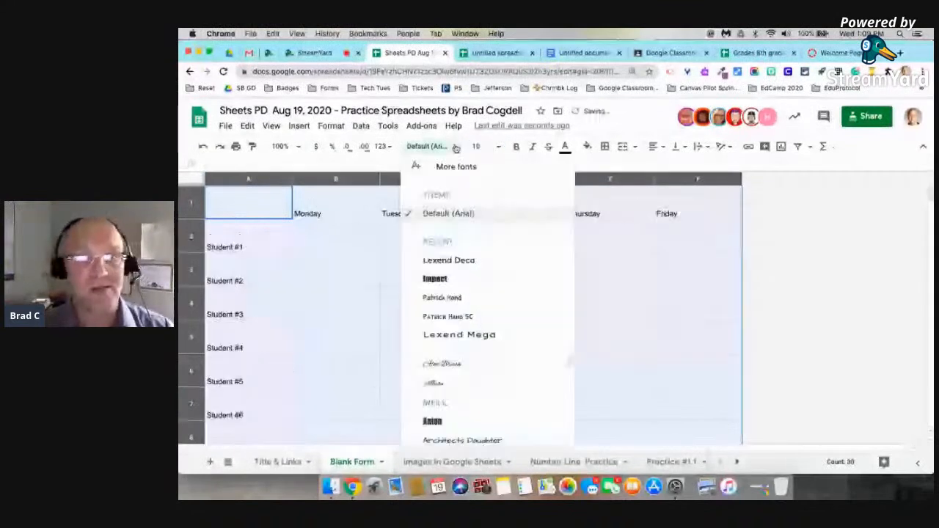
pyautogui.click(462, 280)
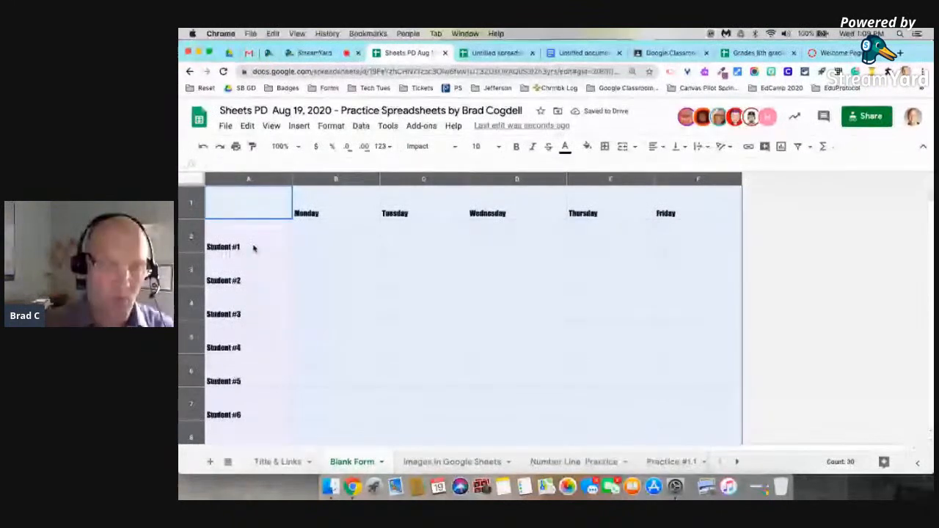
pyautogui.press('super+z')
pyautogui.press('super+z')
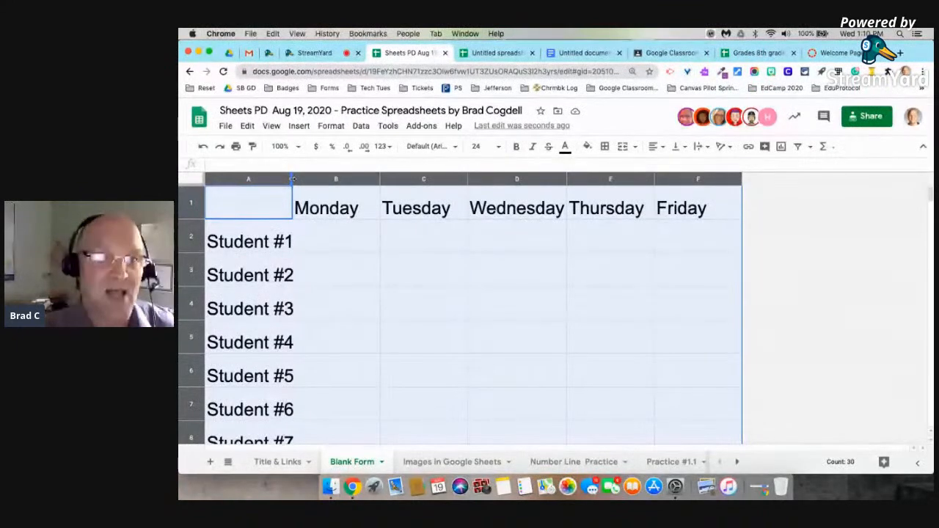
# Widen all grid columns equally from the A/B header border.
pyautogui.moveTo(292, 179); pyautogui.dragTo(311, 179)
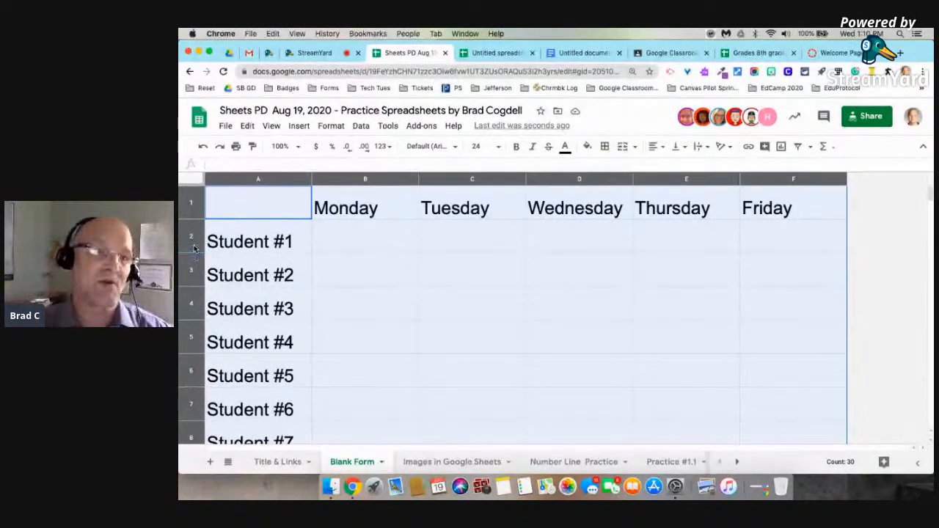
# Make every row taller, then undo the resizing with Cmd+Z.
pyautogui.moveTo(196, 251); pyautogui.dragTo(199, 270)
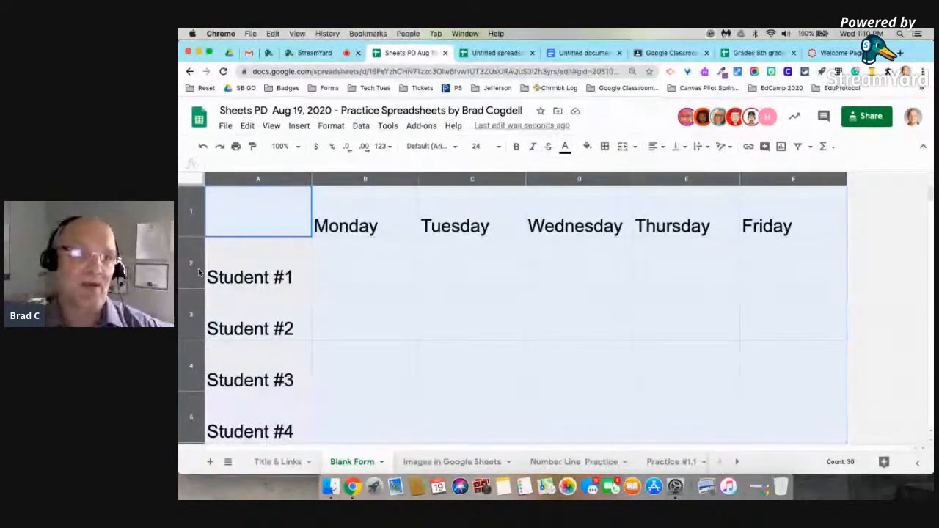
pyautogui.press('super+z')
pyautogui.press('super+z')
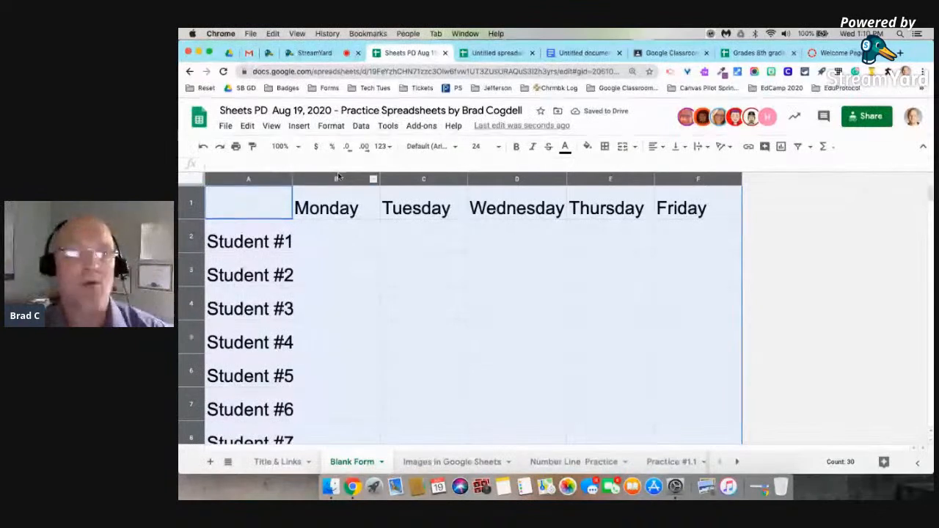
# Autofit the day columns, widen all columns evenly, and make every row taller.
pyautogui.doubleClick(467, 179)
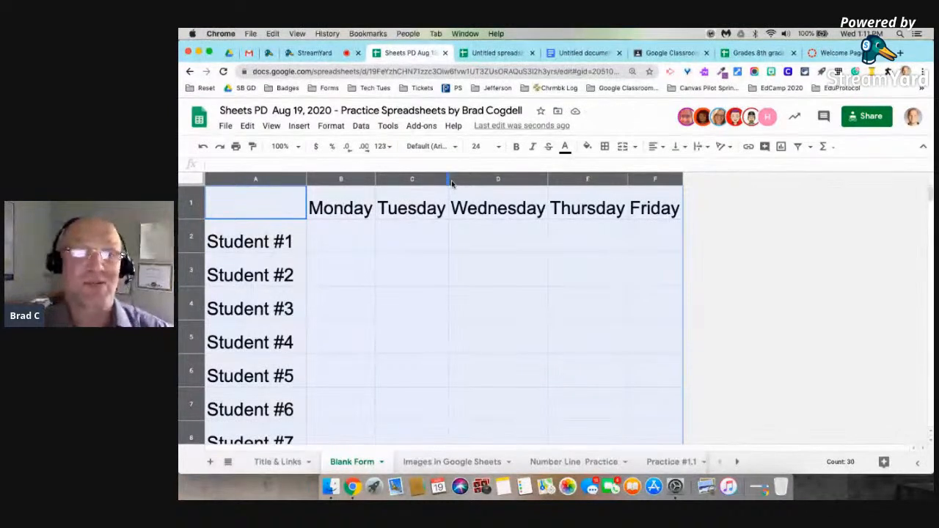
pyautogui.moveTo(450, 180); pyautogui.dragTo(468, 180)
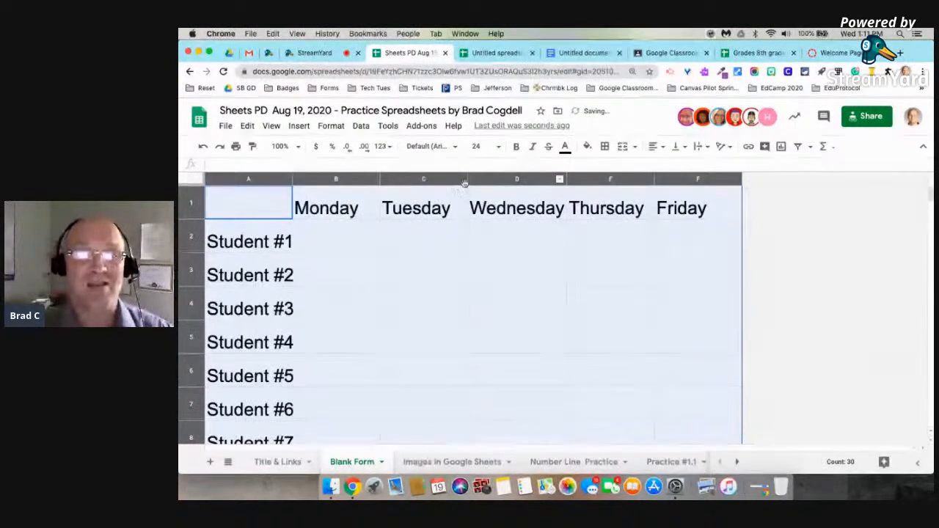
pyautogui.moveTo(467, 179); pyautogui.dragTo(487, 180)
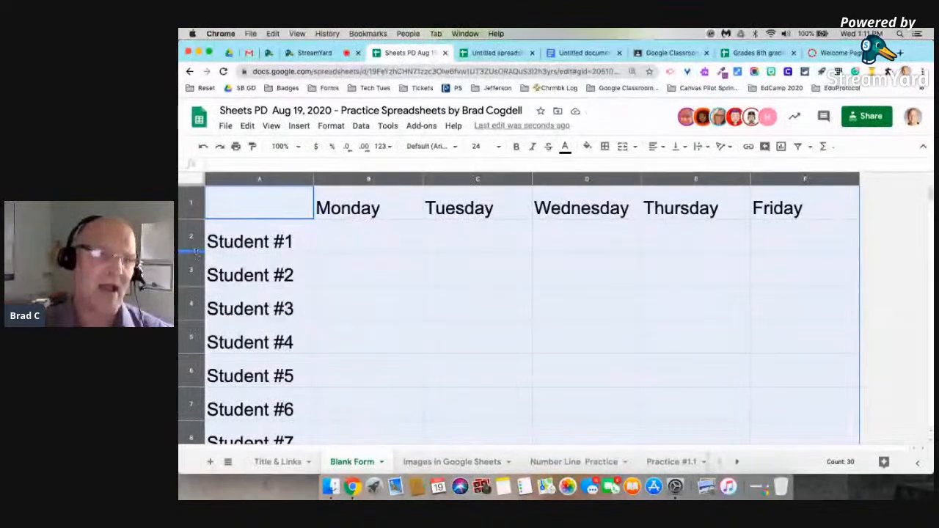
pyautogui.moveTo(196, 252); pyautogui.dragTo(200, 274)
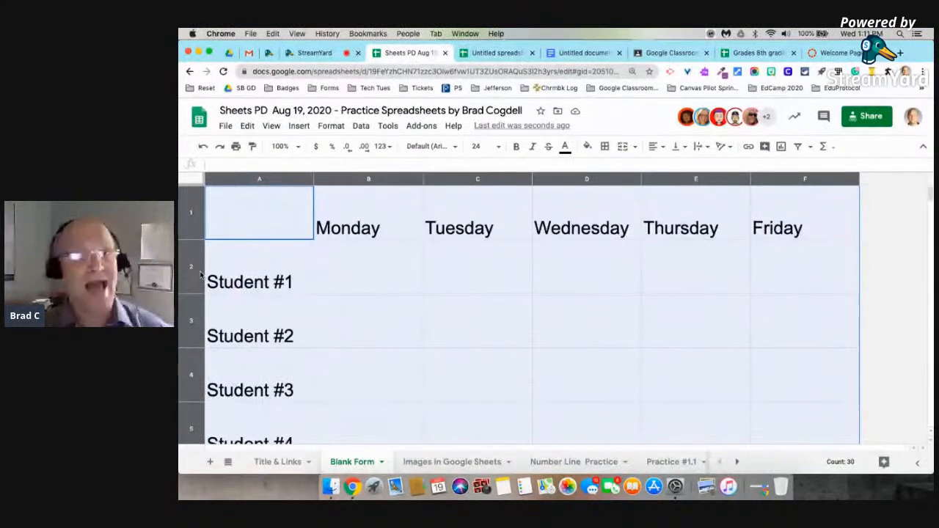
pyautogui.click(640, 322)
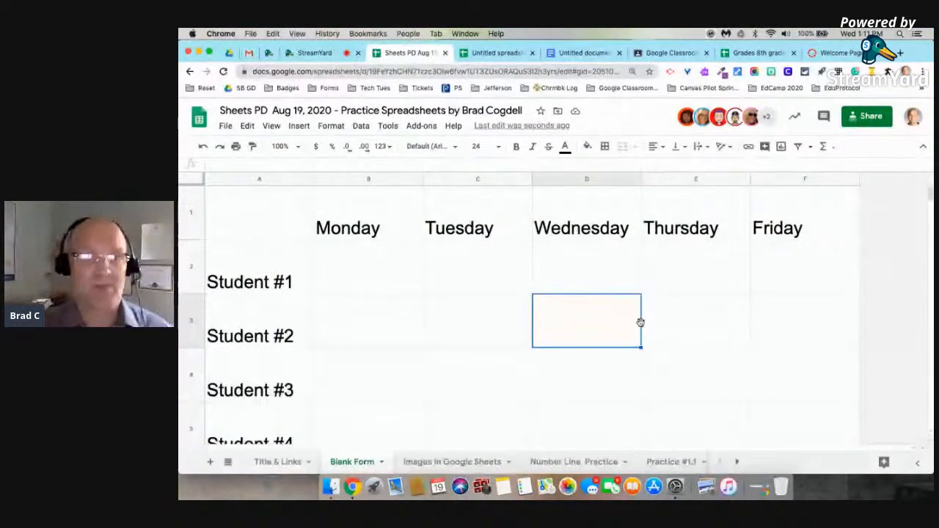
pyautogui.hotkey('ctrl', 'Left')
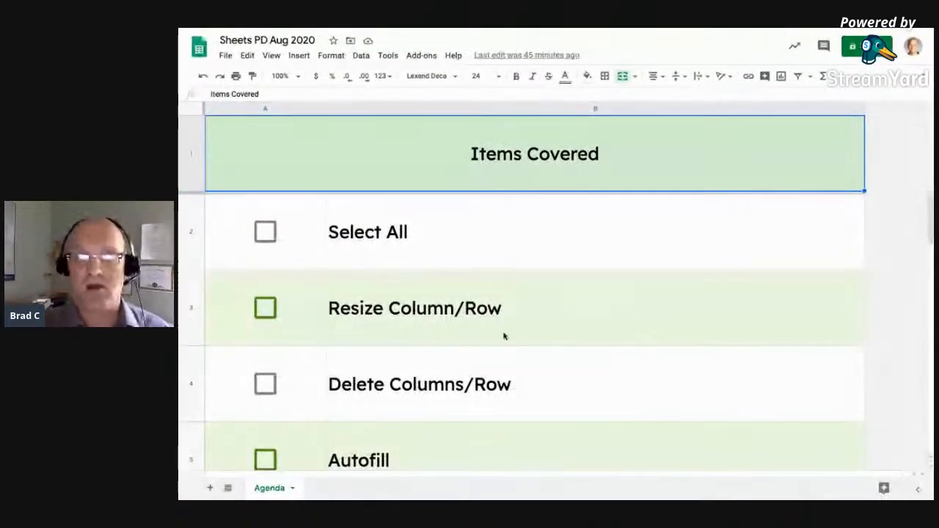
pyautogui.hotkey('ctrl', 'Right')
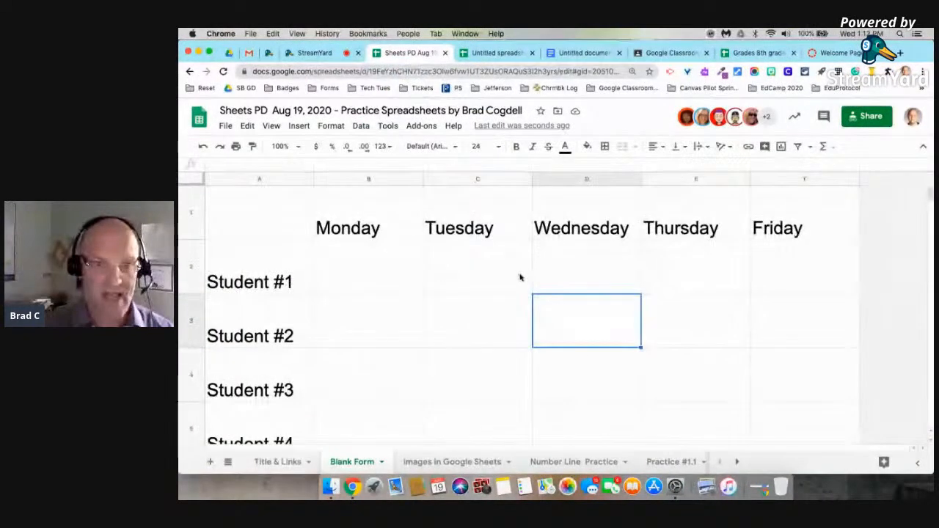
pyautogui.scroll(-3, 520, 276)
pyautogui.scroll(2, 520, 276)
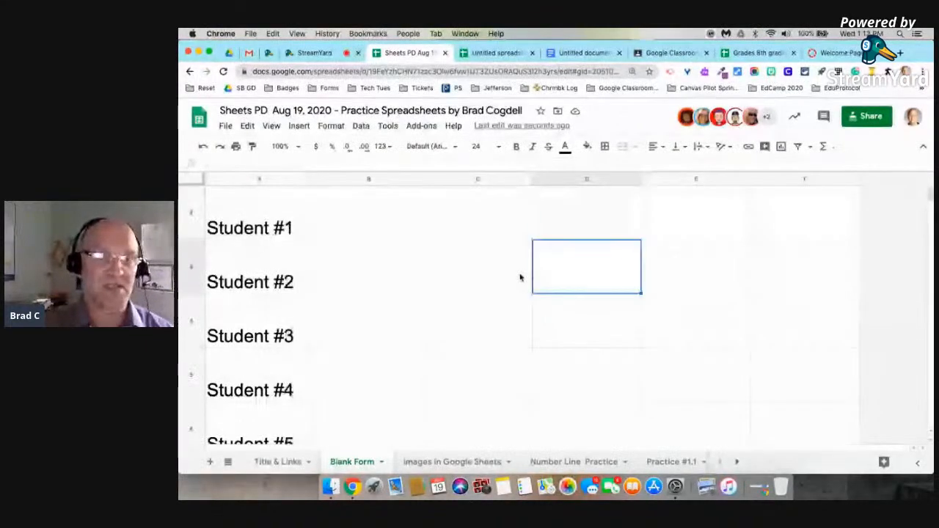
pyautogui.hotkey('ctrl', 'Left')
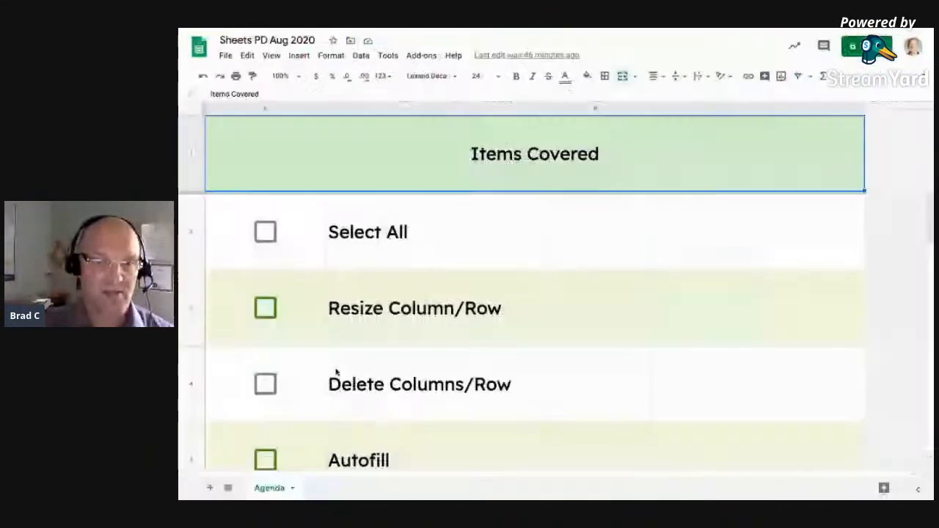
pyautogui.scroll(-3, 336, 372)
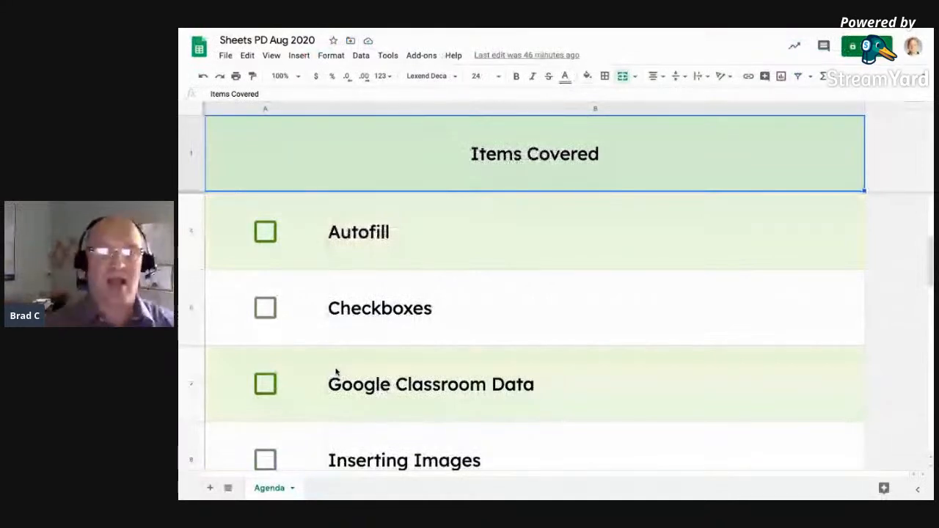
pyautogui.hotkey('ctrl', 'Right')
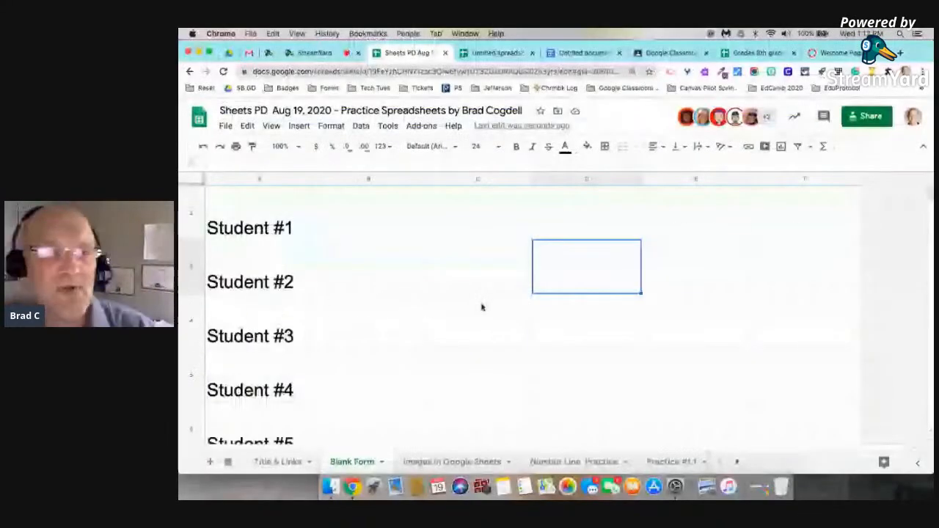
pyautogui.scroll(1, 515, 315)
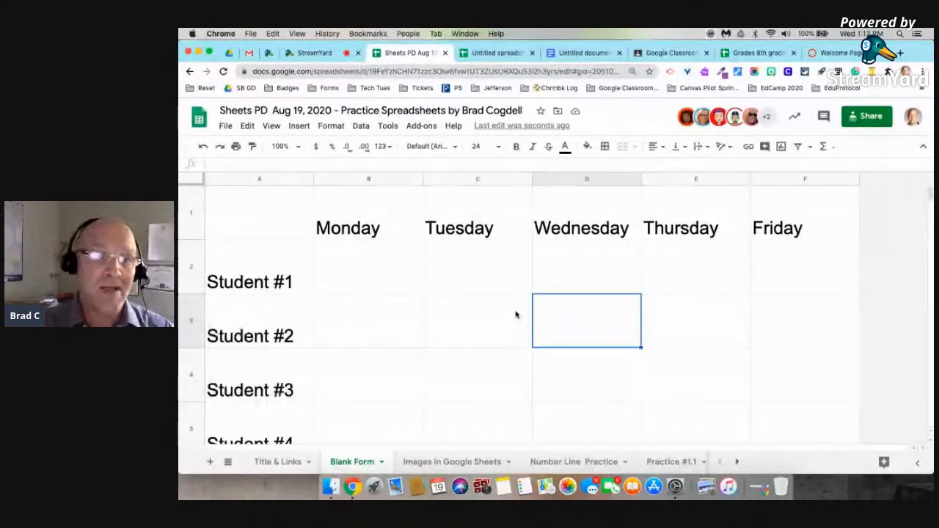
# Try typing test text in Student #1's Monday cell B2, then cancel the entry.
pyautogui.click(376, 279)
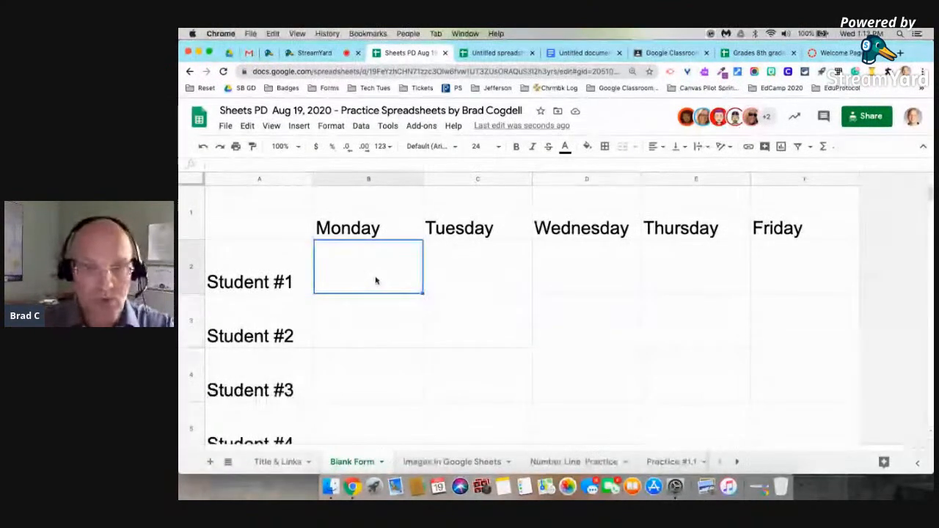
pyautogui.write('dsdh')
pyautogui.press('BackSpace')
pyautogui.press('BackSpace')
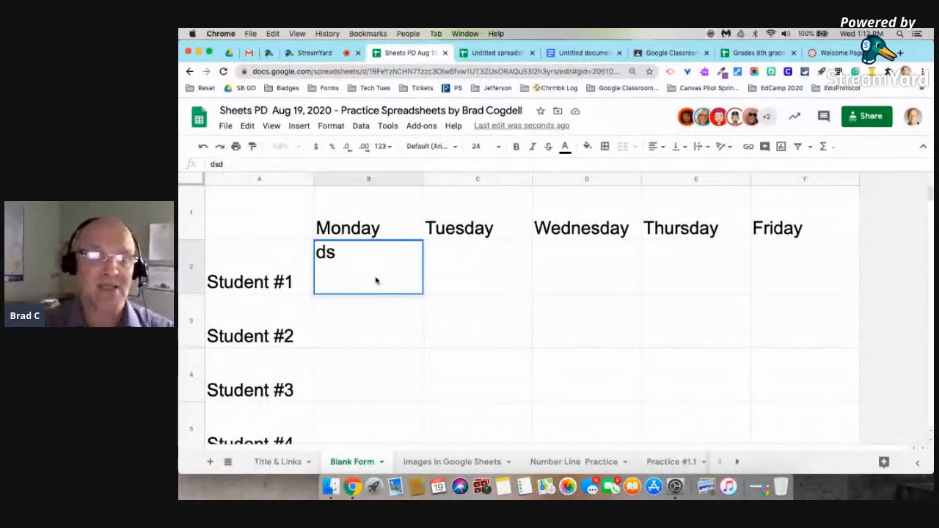
pyautogui.press('Escape')
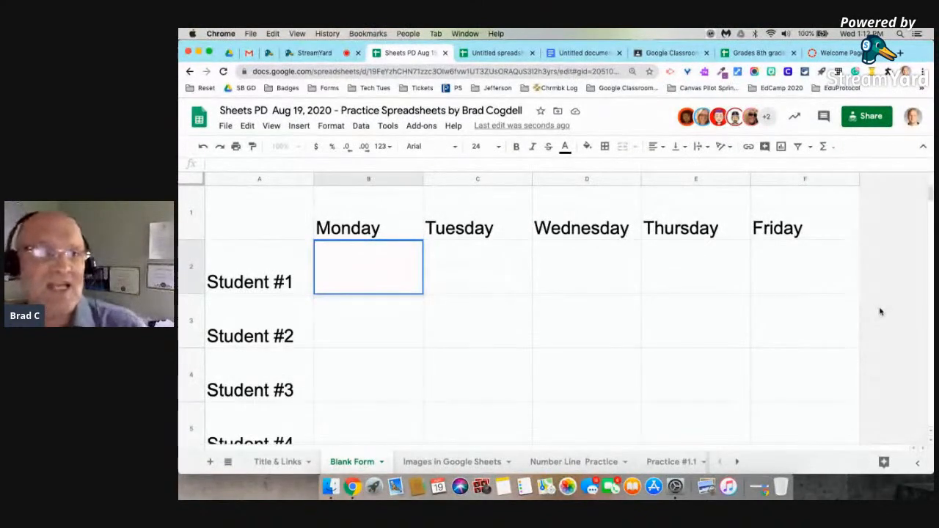
pyautogui.click(852, 308)
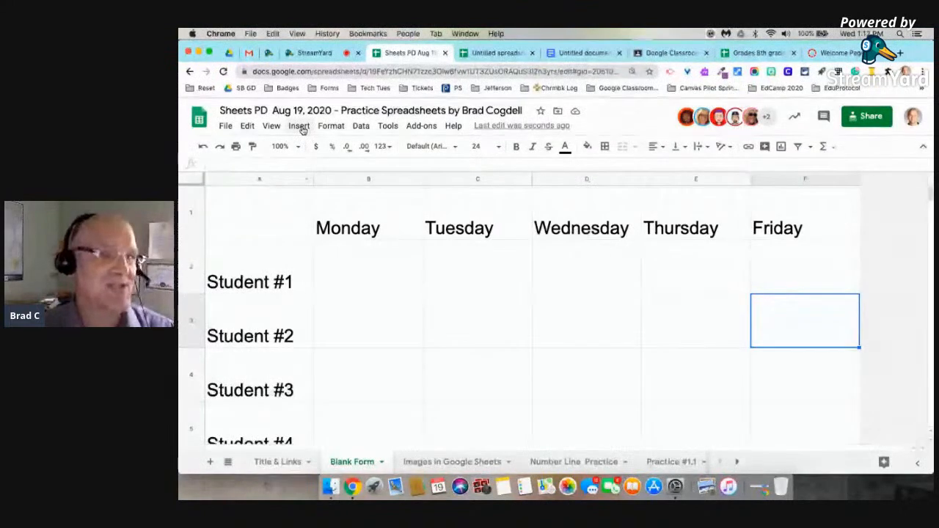
pyautogui.click(356, 263)
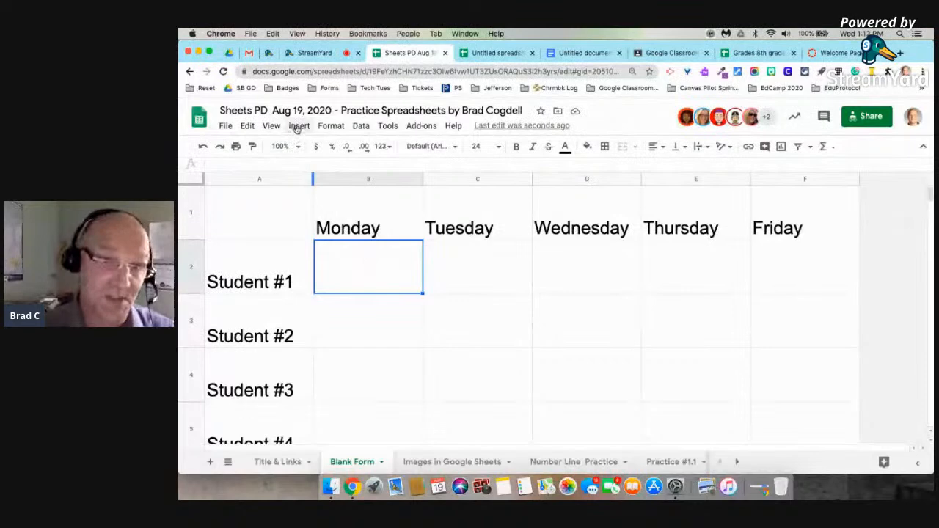
# Insert a checkbox in B2, tick it as a test, then delete it.
pyautogui.click(297, 128)
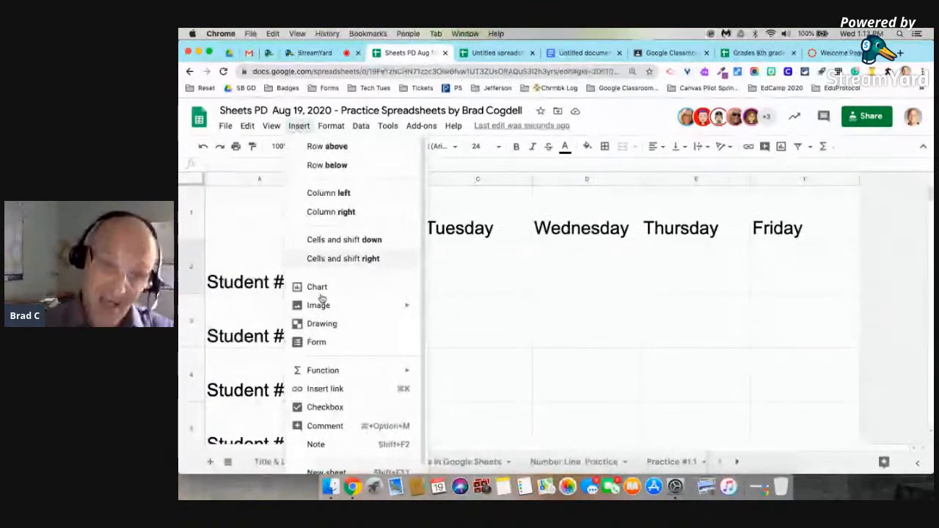
pyautogui.click(331, 409)
pyautogui.click(474, 316)
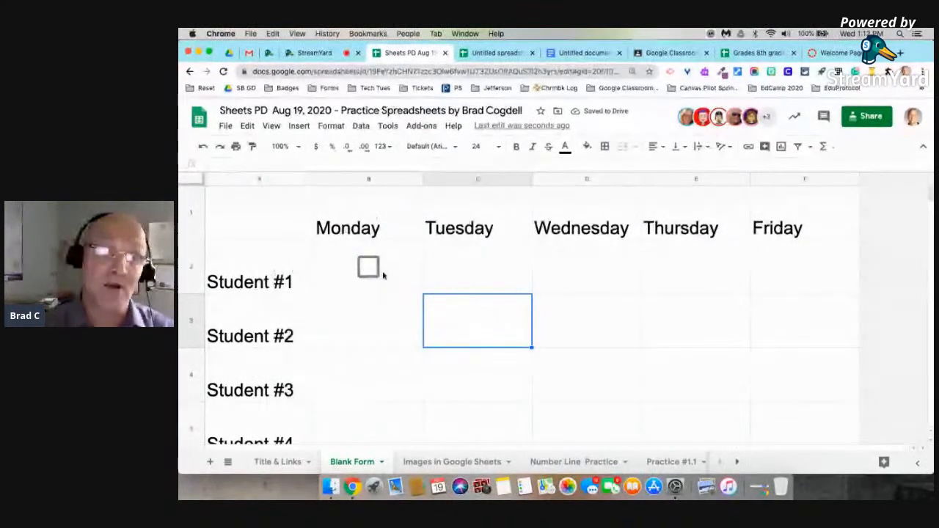
pyautogui.click(368, 268)
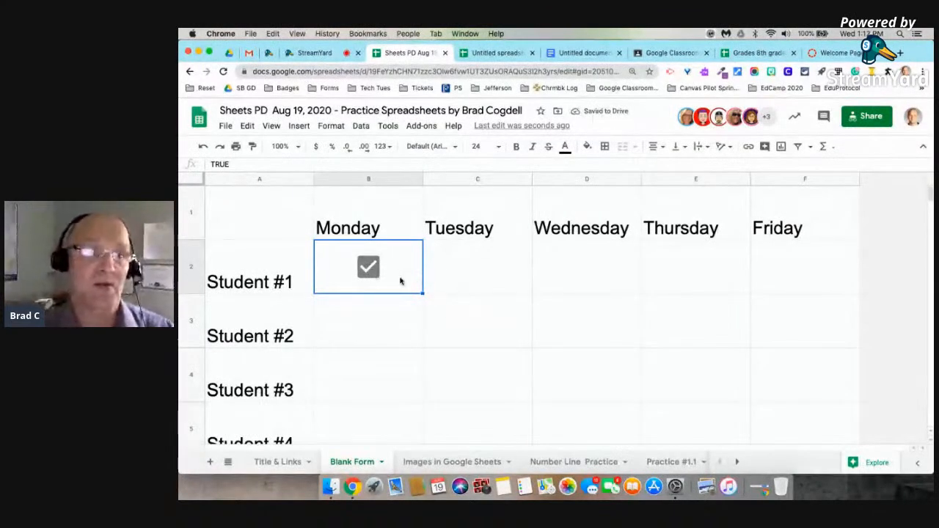
pyautogui.press('Delete')
pyautogui.press('Delete')
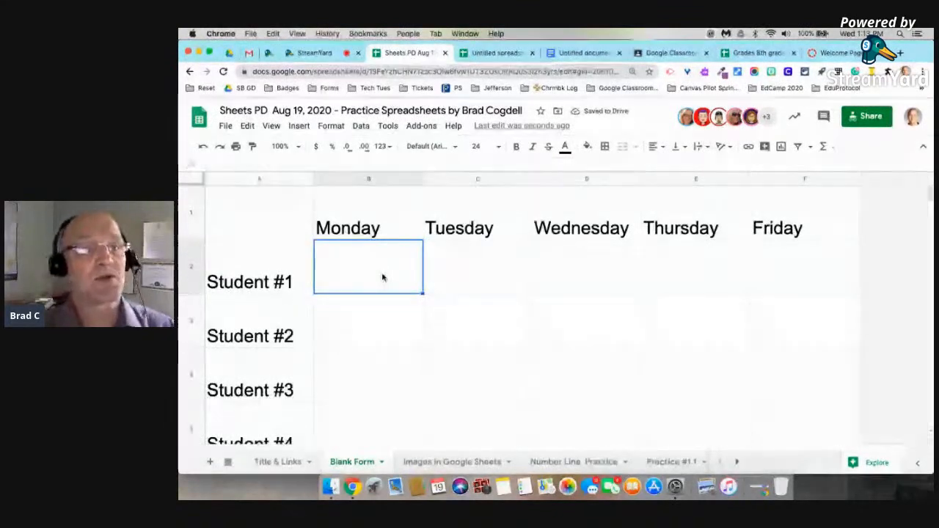
# Insert a fresh unchecked checkbox in B2 and reselect that cell.
pyautogui.click(302, 129)
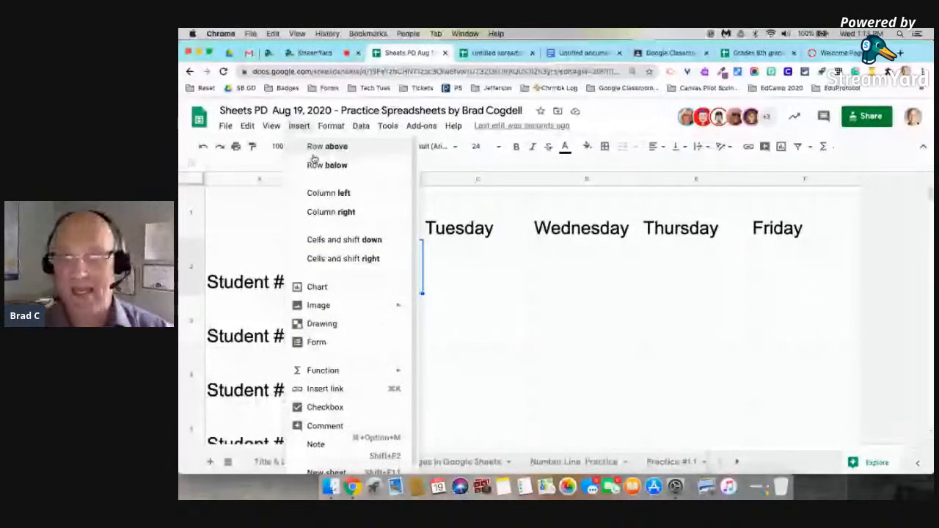
pyautogui.click(334, 407)
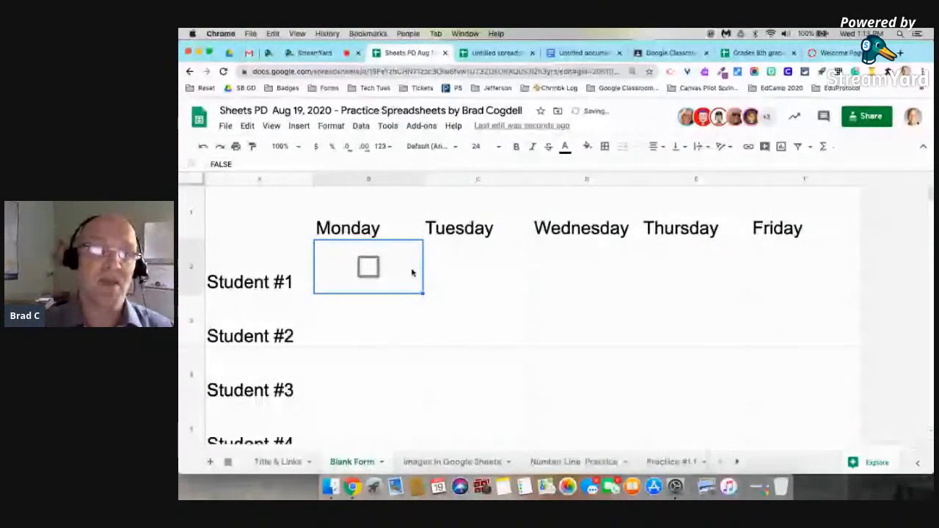
pyautogui.click(468, 321)
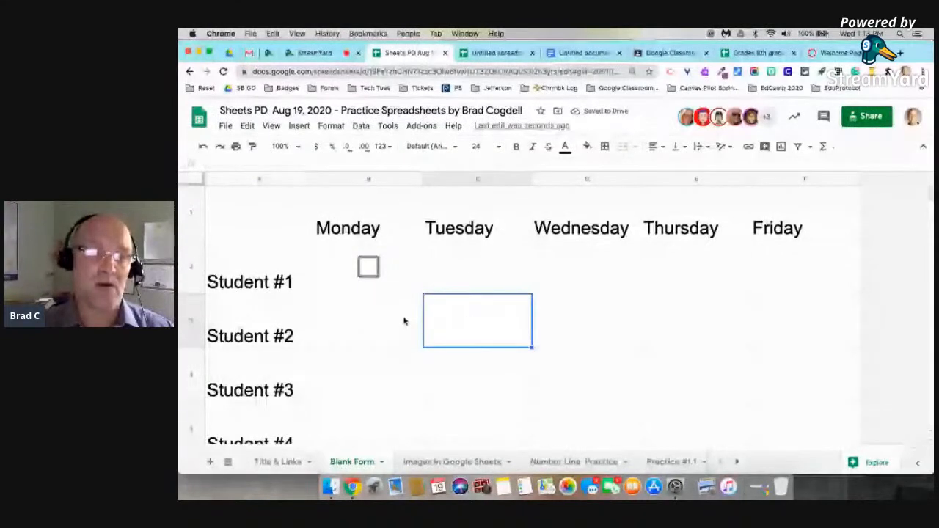
pyautogui.scroll(-10, 391, 360)
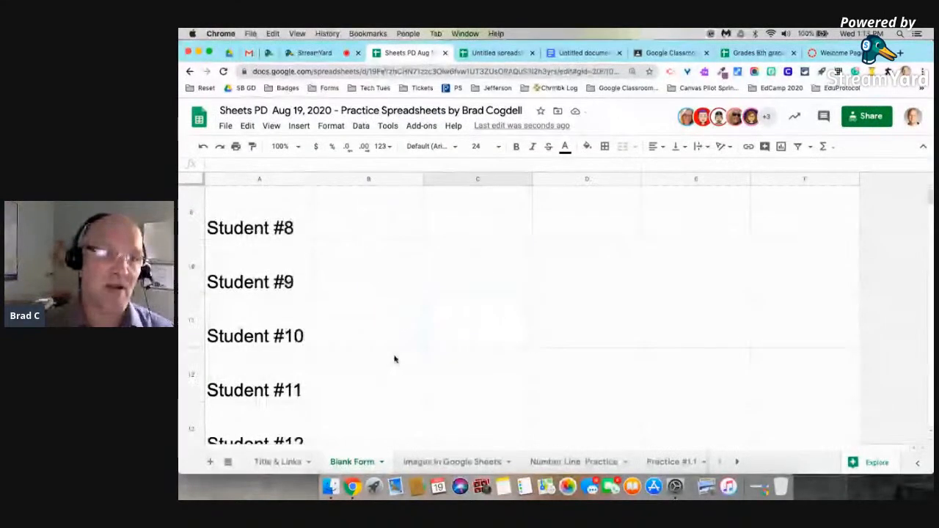
pyautogui.scroll(-10, 394, 358)
pyautogui.scroll(12, 396, 357)
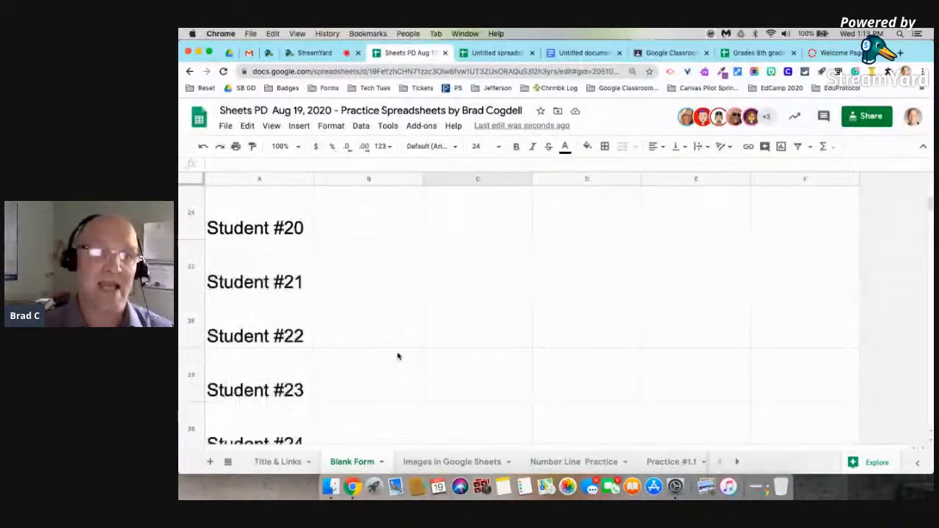
pyautogui.scroll(6, 398, 356)
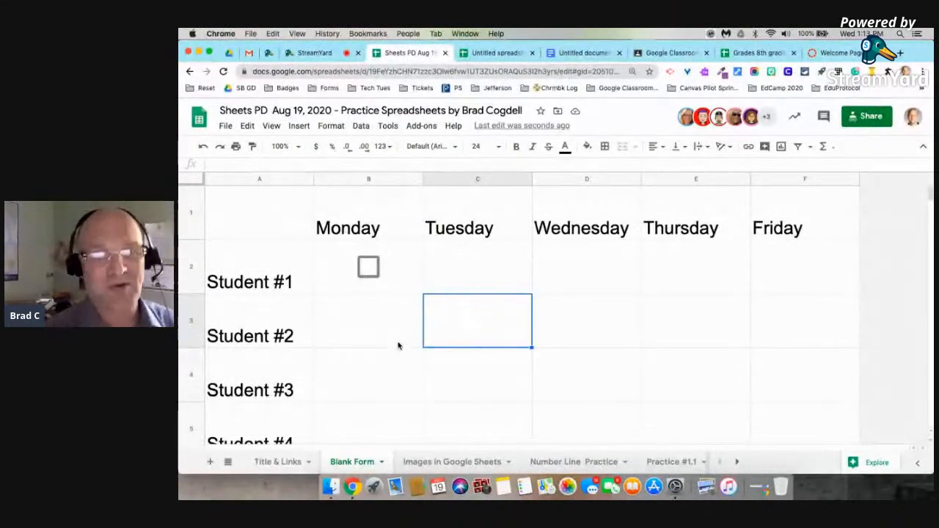
pyautogui.click(403, 280)
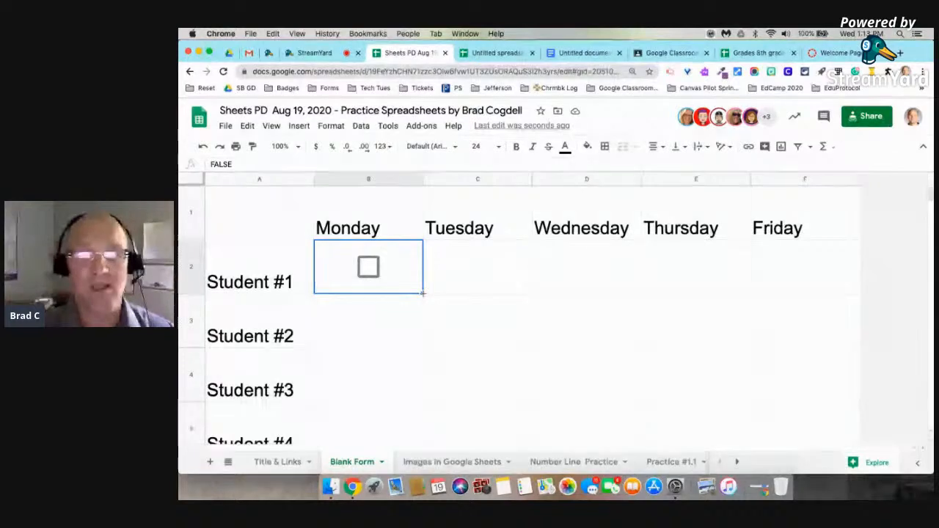
# Copy B2's checkbox across to F2, then tick and untick the Tuesday and Thursday boxes.
pyautogui.moveTo(423, 293); pyautogui.dragTo(781, 287)
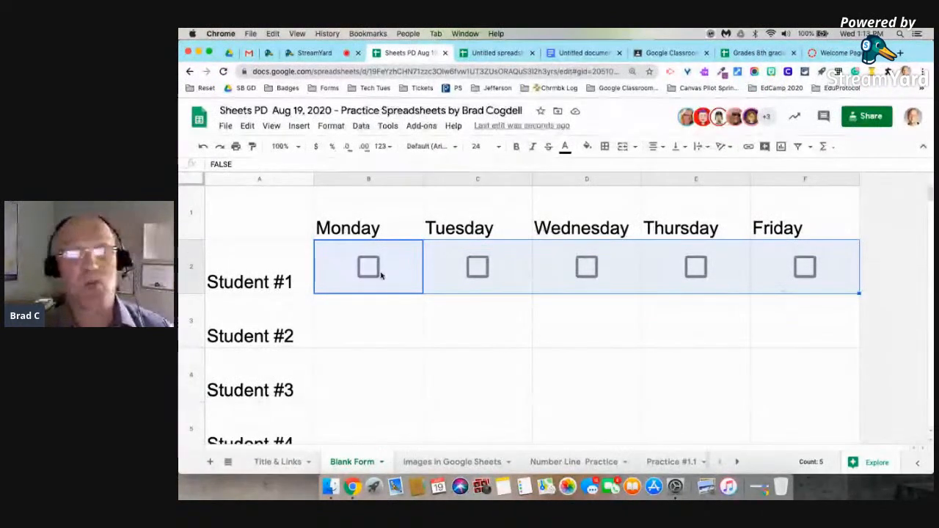
pyautogui.click(909, 293)
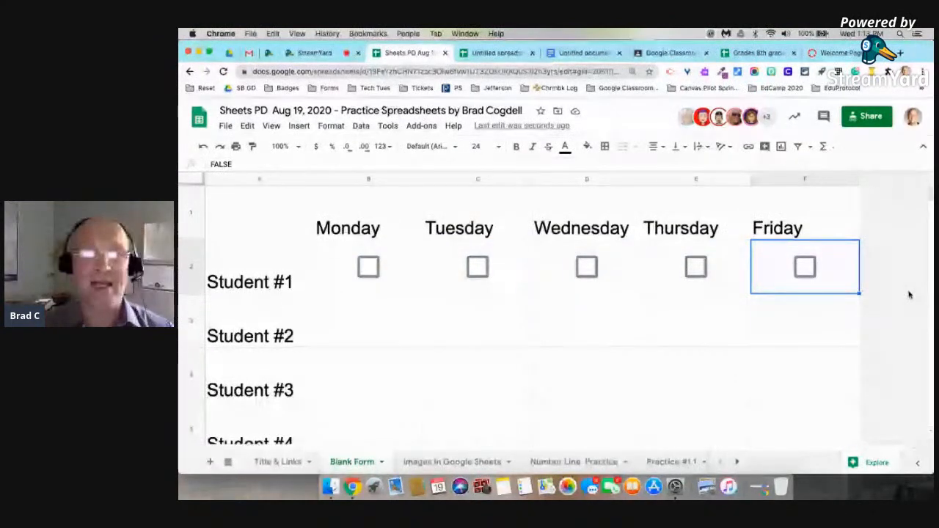
pyautogui.click(479, 268)
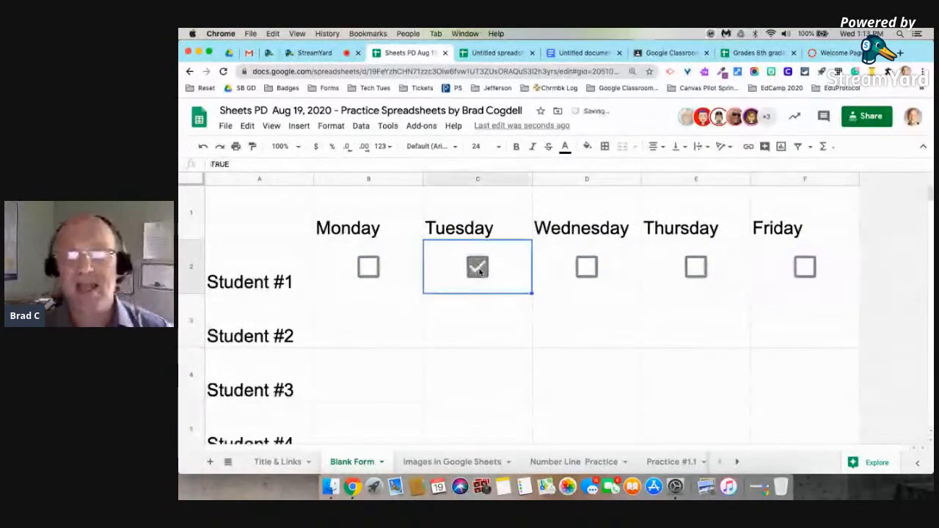
pyautogui.click(689, 269)
pyautogui.click(690, 269)
pyautogui.click(469, 267)
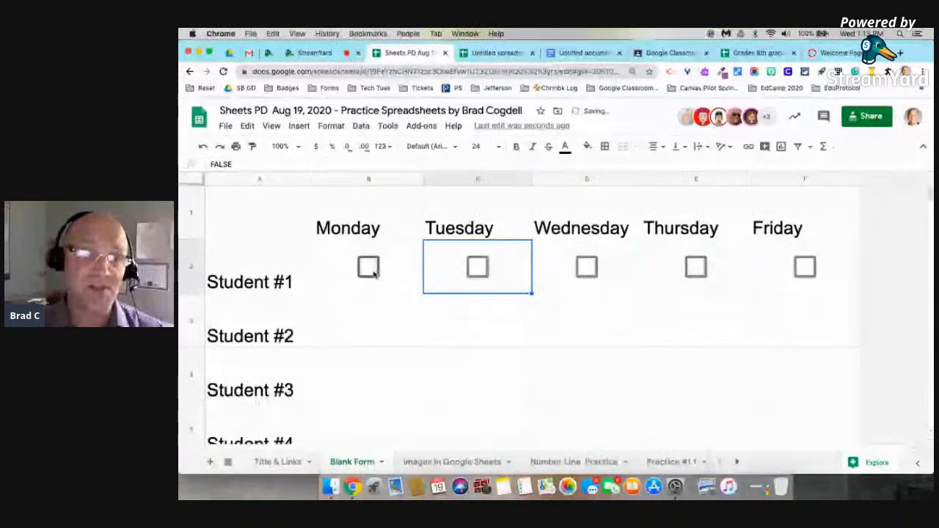
pyautogui.scroll(-10, 365, 272)
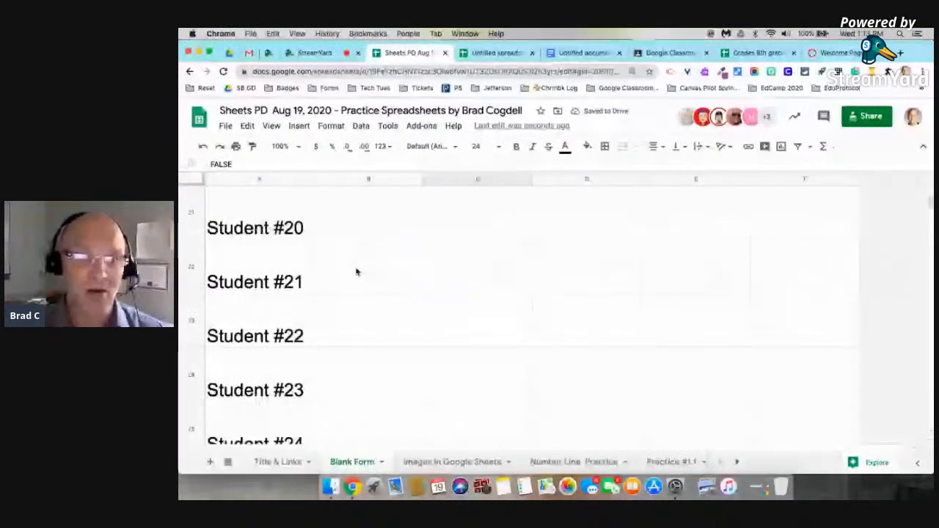
pyautogui.scroll(1, 356, 273)
pyautogui.scroll(10, 356, 272)
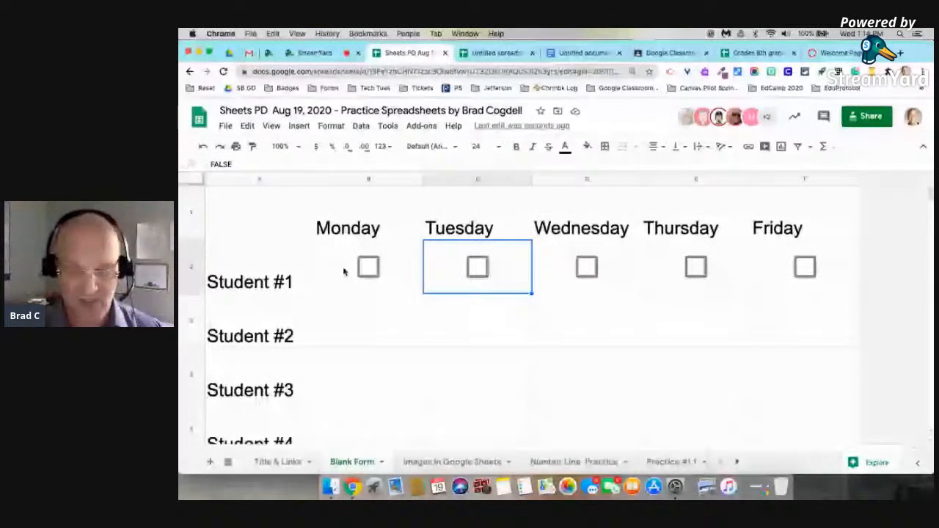
pyautogui.click(338, 270)
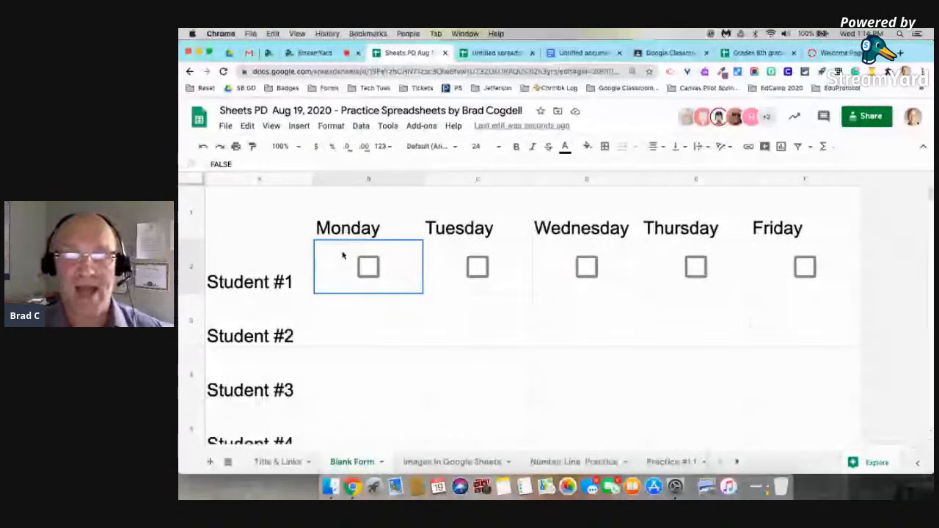
# Fill the B2:F2 checkboxes down to row 26 (Student #25), after undoing a short trial fill.
pyautogui.moveTo(369, 264)
pyautogui.mouseDown()
pyautogui.moveTo(523, 259)
pyautogui.moveTo(786, 281)
pyautogui.mouseUp()
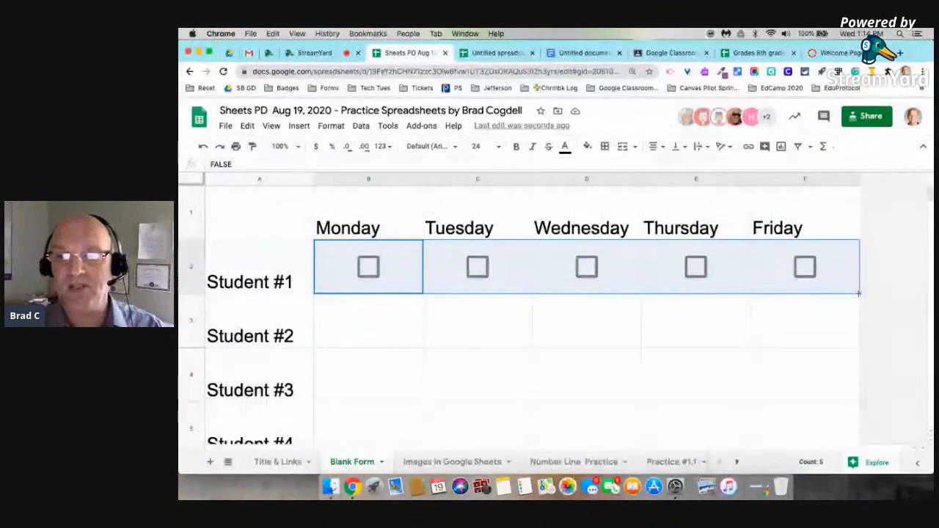
pyautogui.moveTo(858, 293); pyautogui.dragTo(631, 293)
pyautogui.scroll(15, 631, 293)
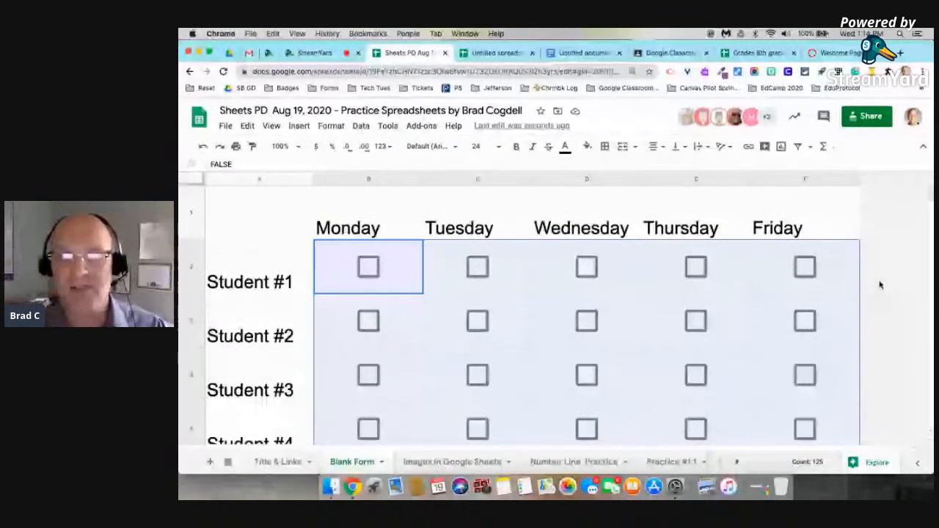
pyautogui.press('super+z')
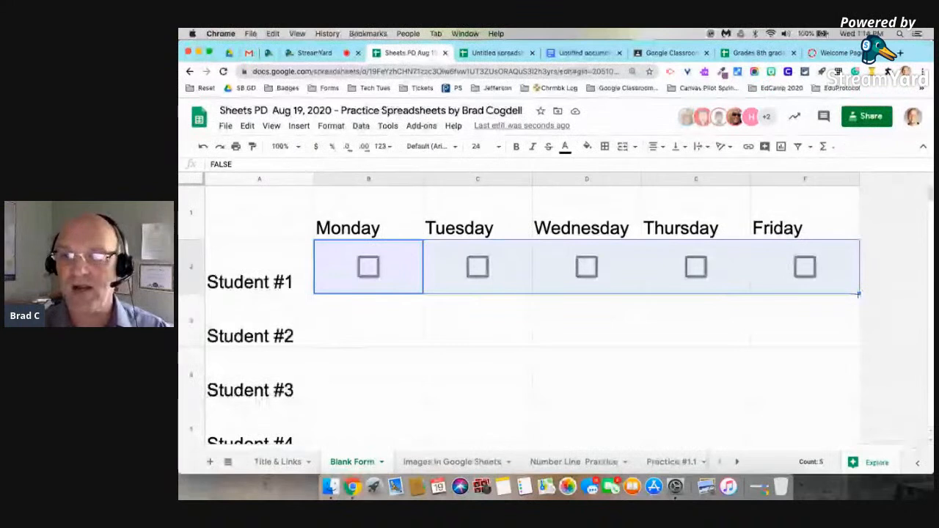
pyautogui.scroll(-5, 587, 316)
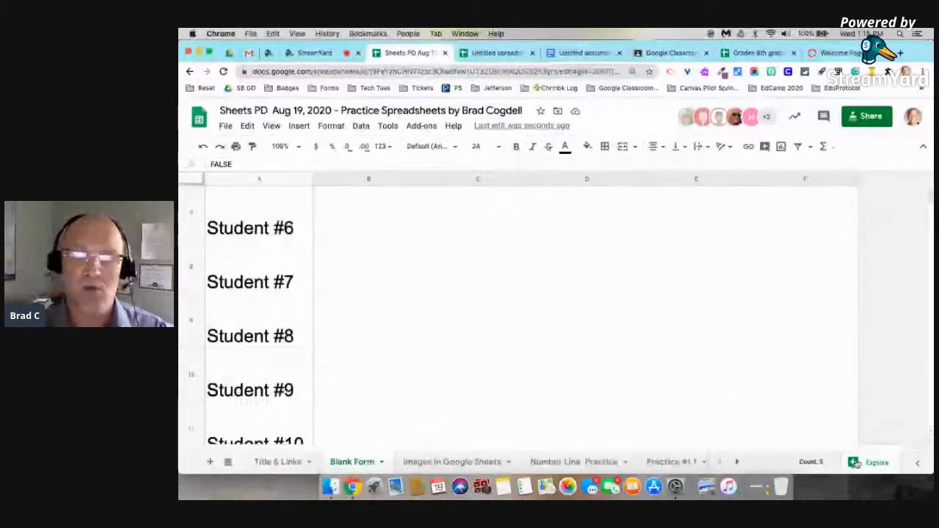
pyautogui.scroll(-15, 855, 426)
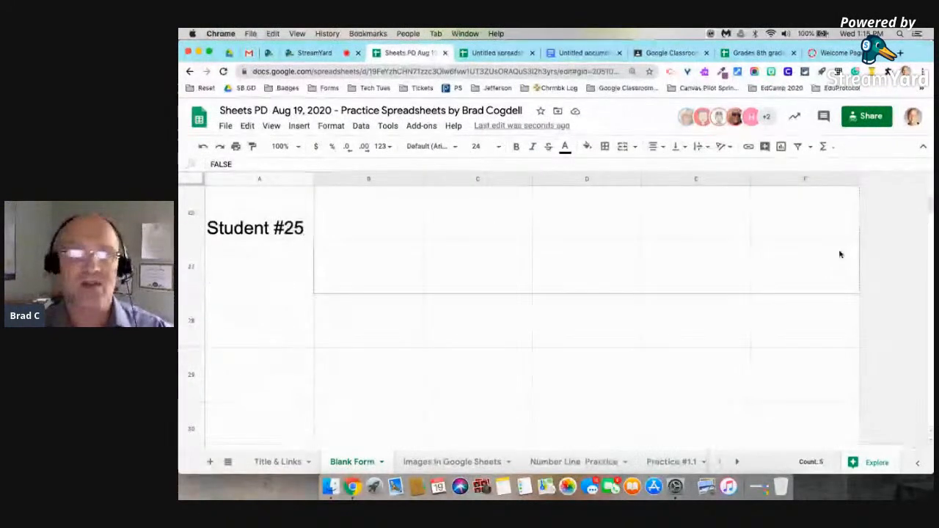
pyautogui.moveTo(838, 237); pyautogui.dragTo(838, 237)
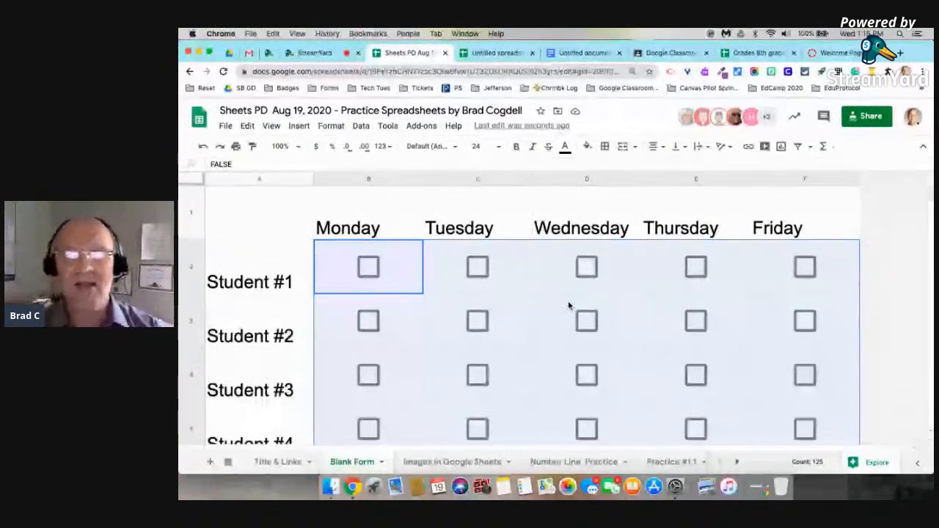
pyautogui.click(855, 273)
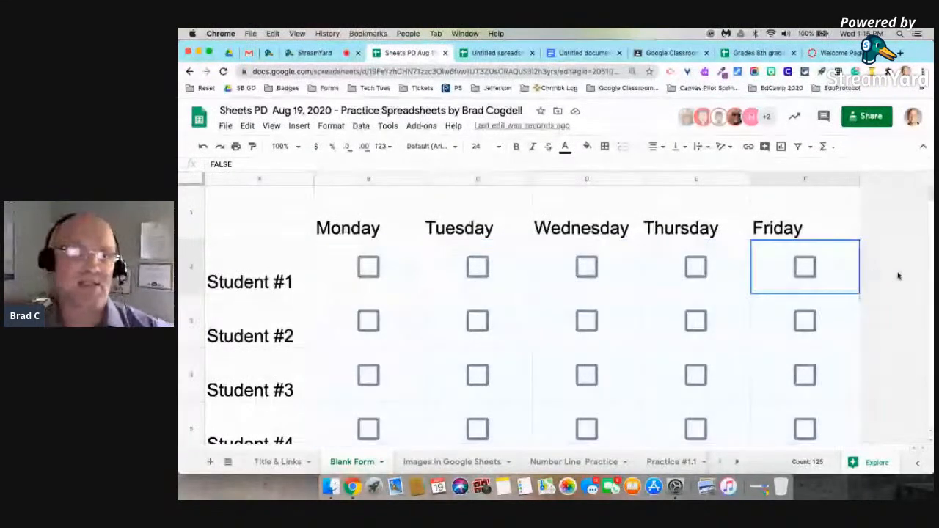
pyautogui.click(368, 267)
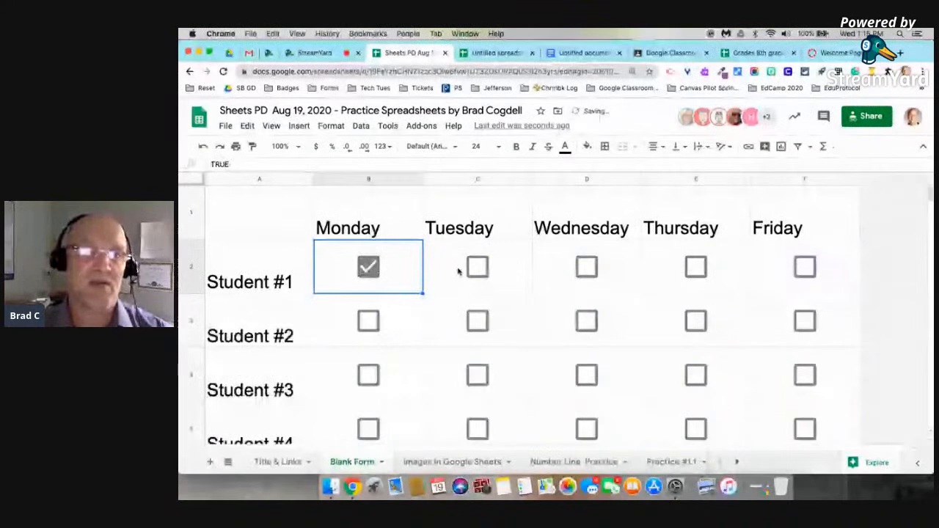
pyautogui.click(477, 266)
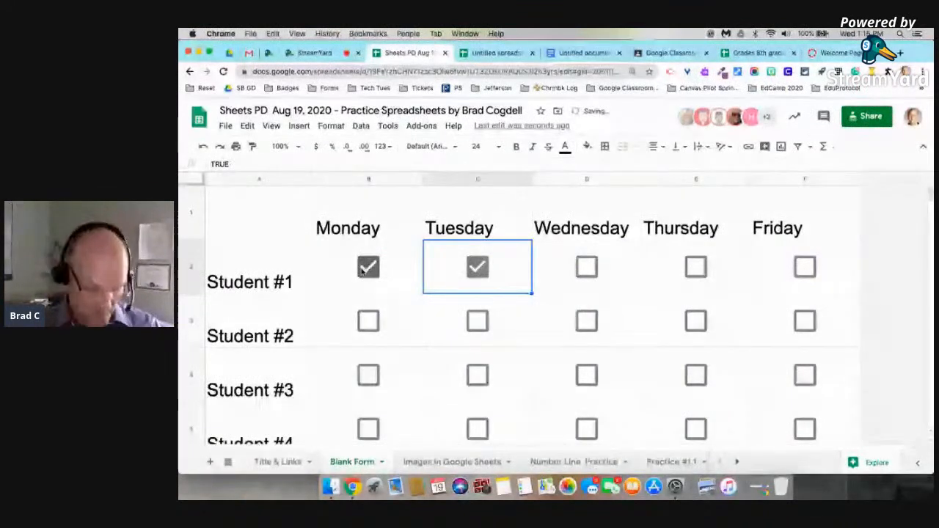
pyautogui.click(367, 268)
pyautogui.click(477, 268)
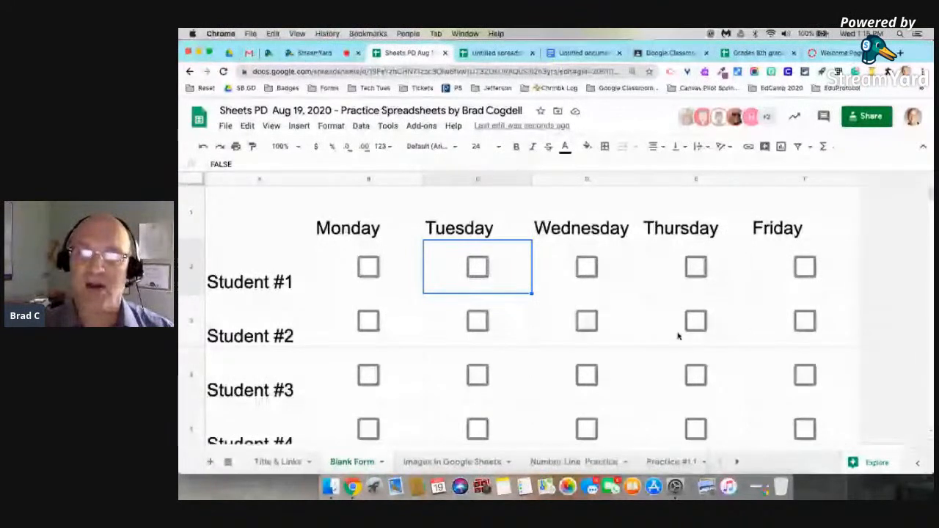
pyautogui.scroll(-3, 678, 337)
pyautogui.scroll(-2, 678, 336)
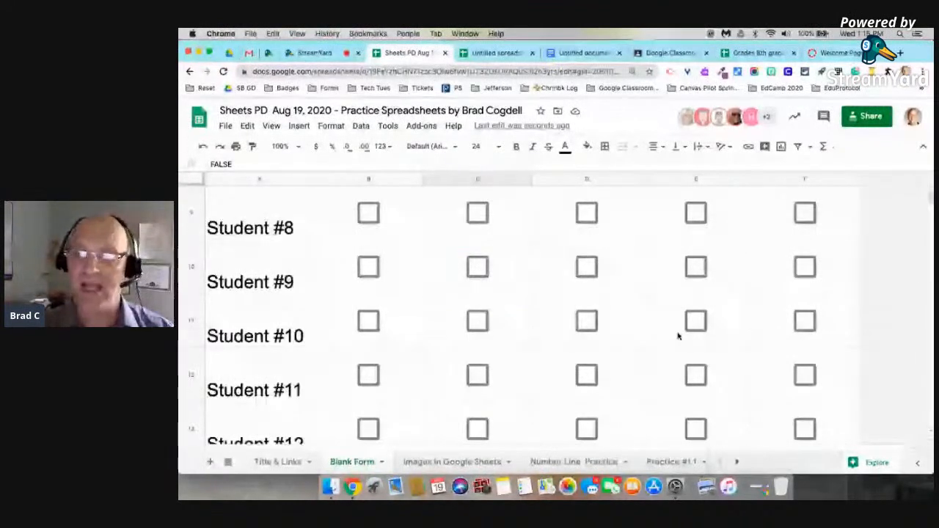
pyautogui.scroll(5, 241, 273)
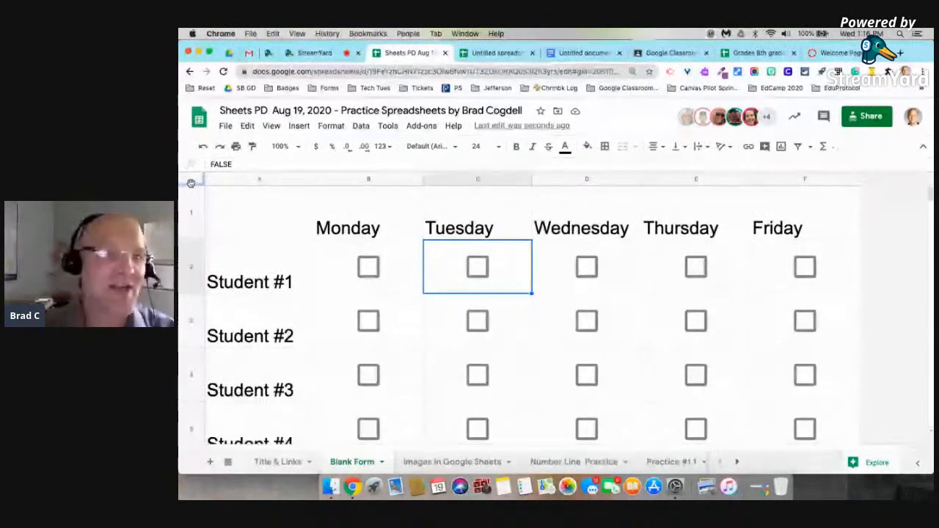
pyautogui.moveTo(192, 186); pyautogui.dragTo(204, 240)
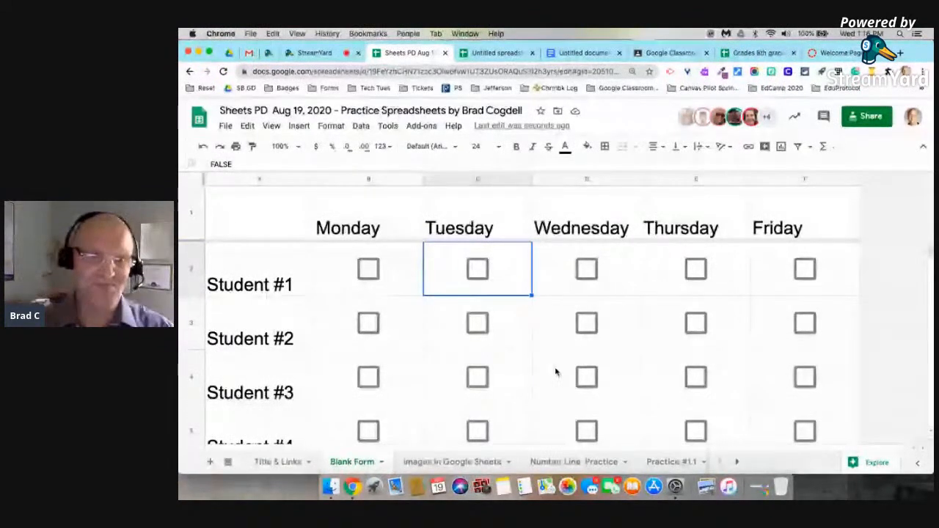
pyautogui.scroll(-5, 557, 372)
pyautogui.scroll(5, 556, 372)
pyautogui.scroll(-12, 556, 372)
pyautogui.scroll(2, 557, 372)
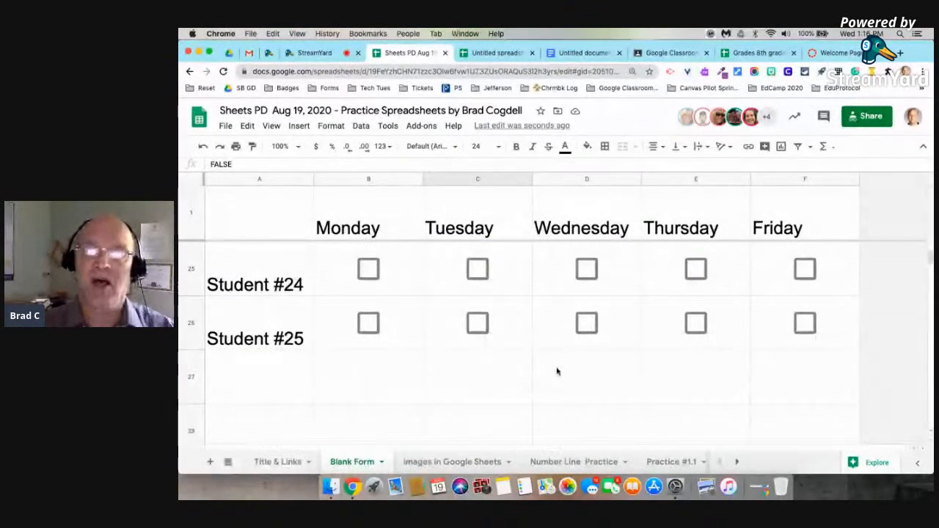
pyautogui.scroll(8, 556, 372)
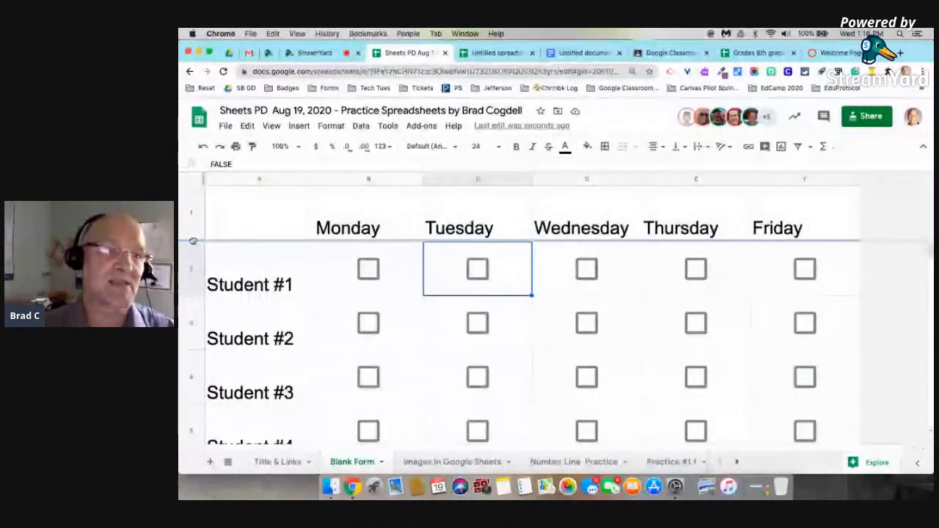
pyautogui.moveTo(191, 224); pyautogui.dragTo(192, 187)
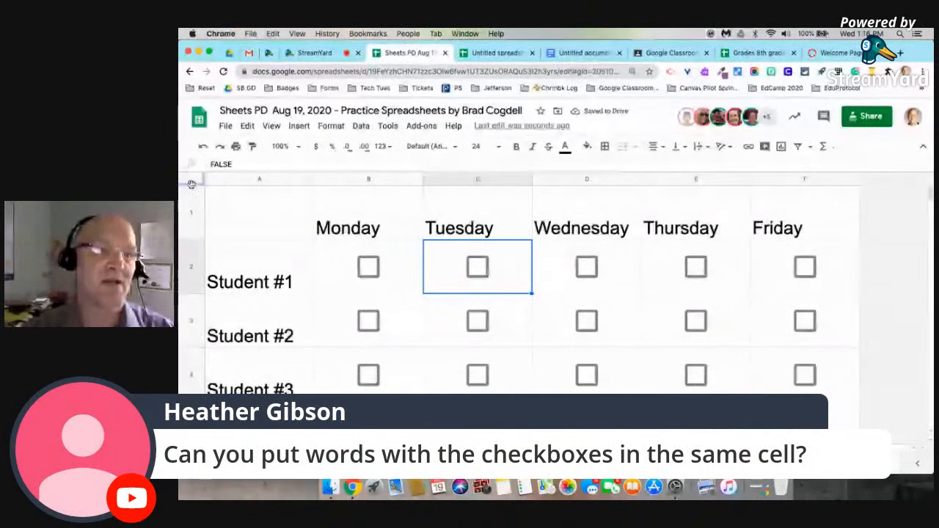
pyautogui.moveTo(191, 185); pyautogui.dragTo(196, 241)
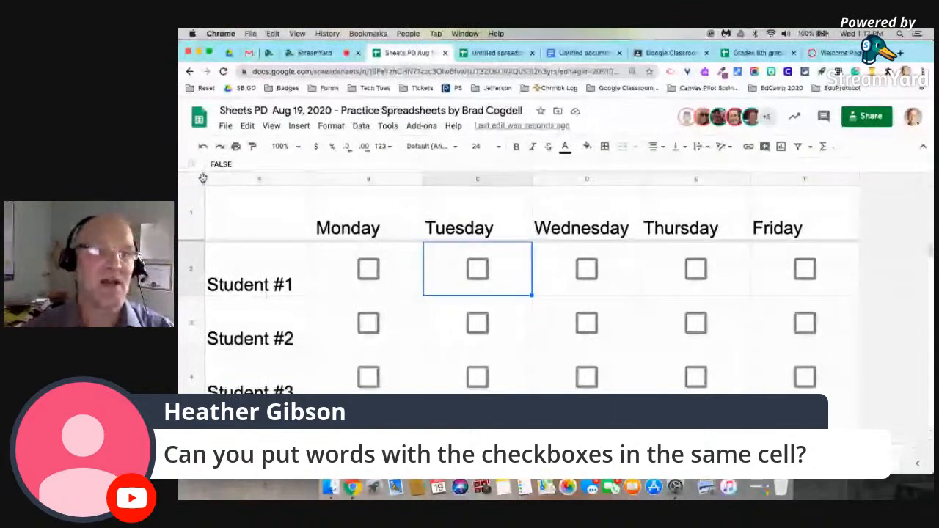
pyautogui.moveTo(203, 179); pyautogui.dragTo(317, 190)
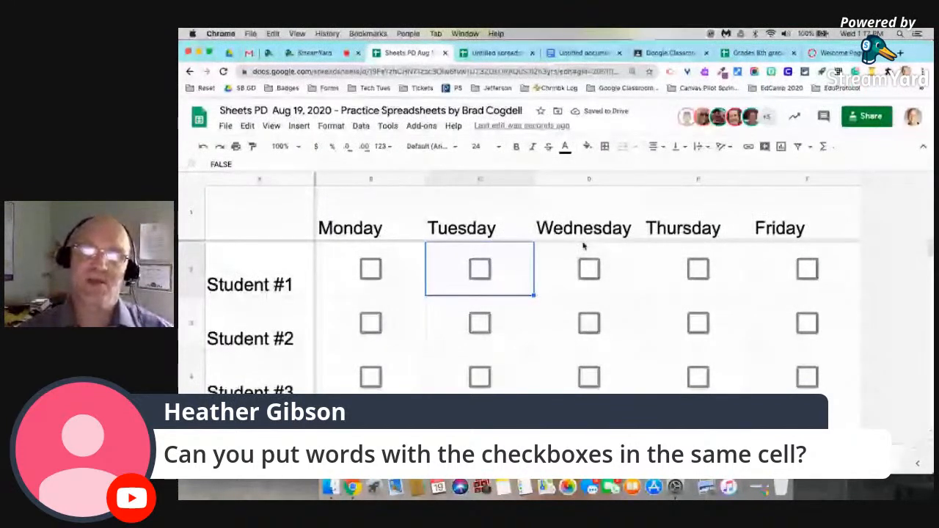
pyautogui.scroll(-10, 576, 350)
pyautogui.scroll(10, 576, 351)
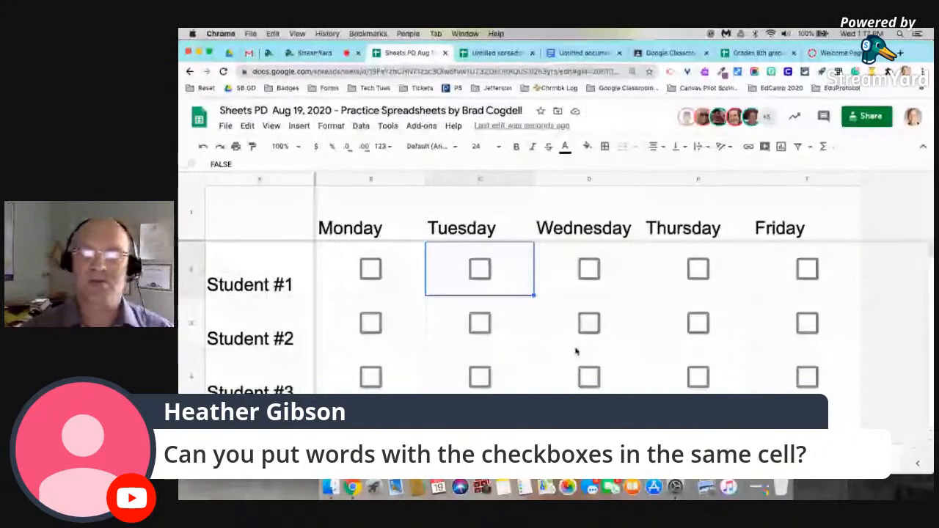
pyautogui.scroll(-5, 682, 327)
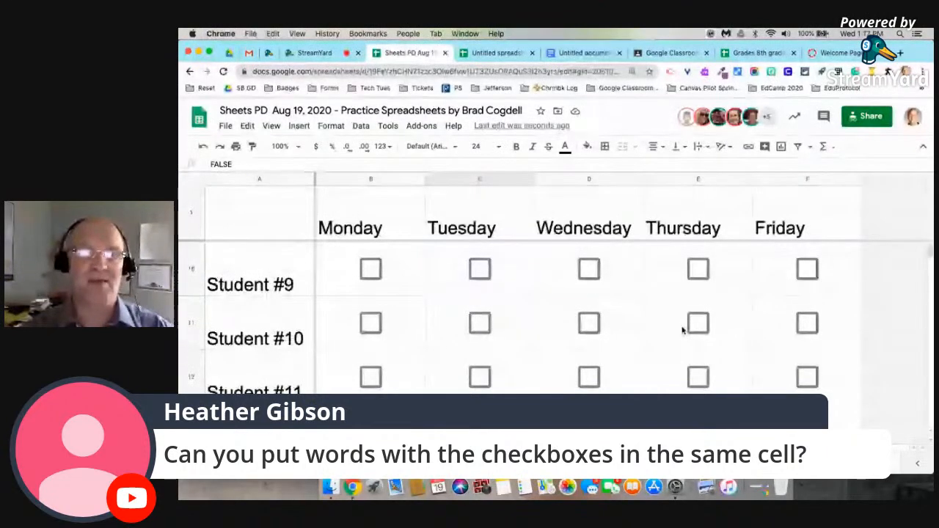
pyautogui.scroll(5, 682, 330)
pyautogui.scroll(-5, 681, 330)
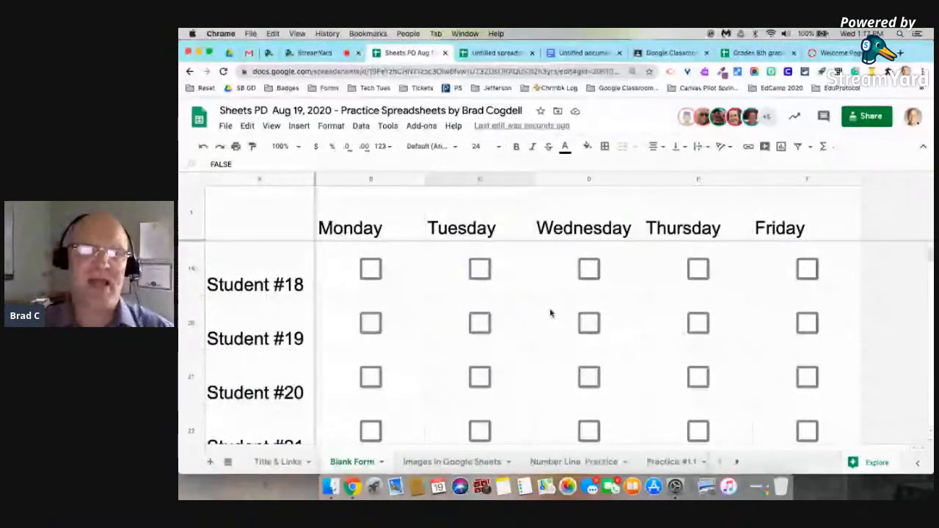
pyautogui.scroll(10, 551, 313)
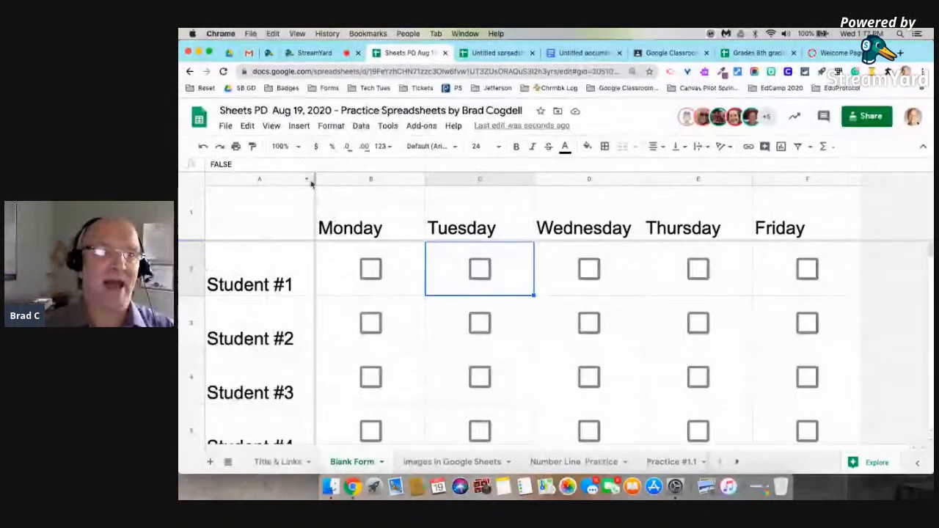
pyautogui.moveTo(316, 179); pyautogui.dragTo(210, 179)
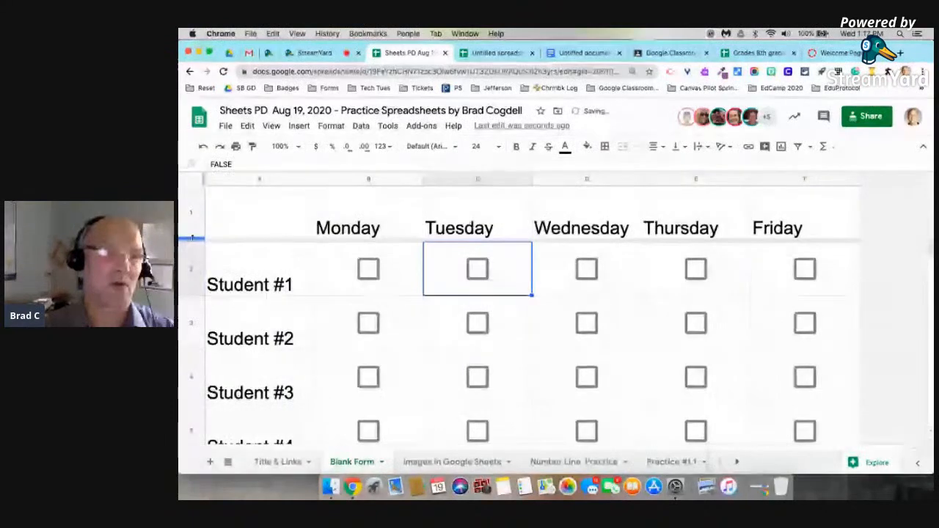
pyautogui.moveTo(193, 239); pyautogui.dragTo(193, 187)
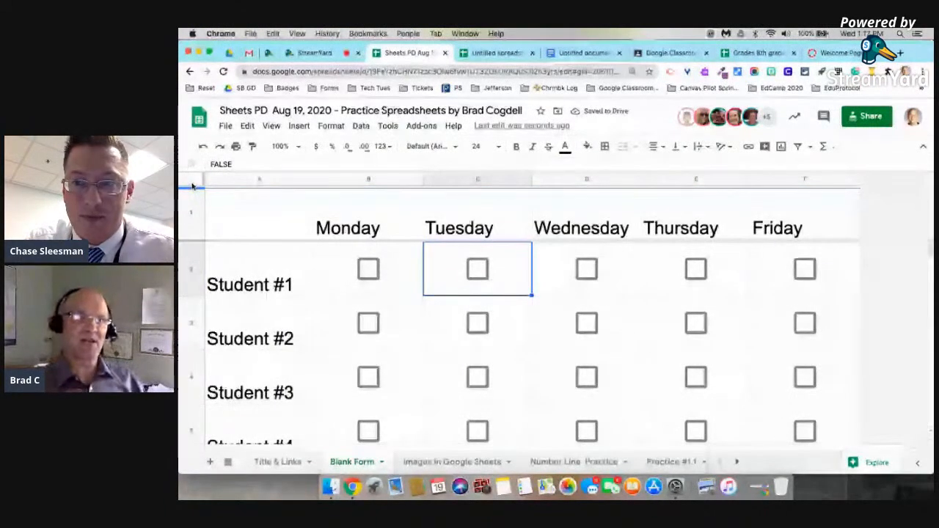
pyautogui.scroll(-1, 193, 185)
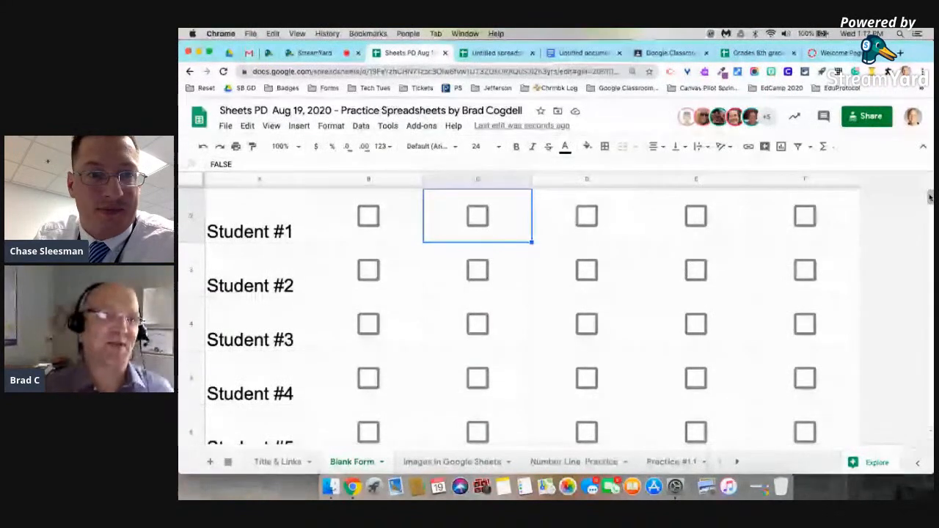
pyautogui.moveTo(197, 188); pyautogui.dragTo(201, 246)
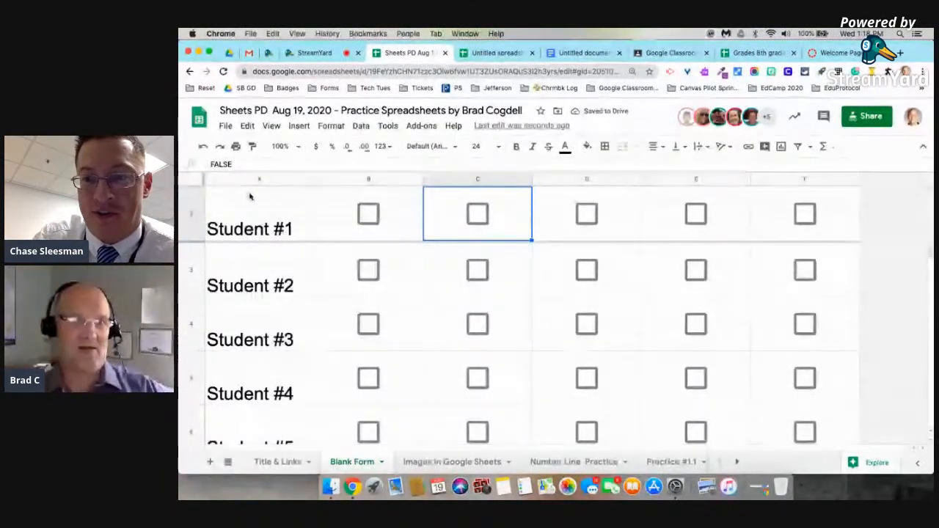
pyautogui.scroll(1, 250, 197)
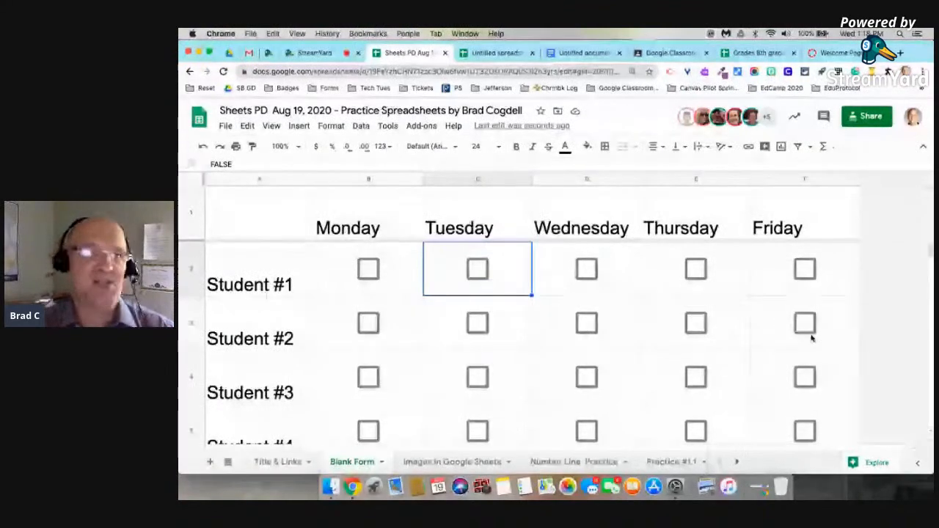
# Fill every cell of the sheet with light yellow.
pyautogui.click(191, 182)
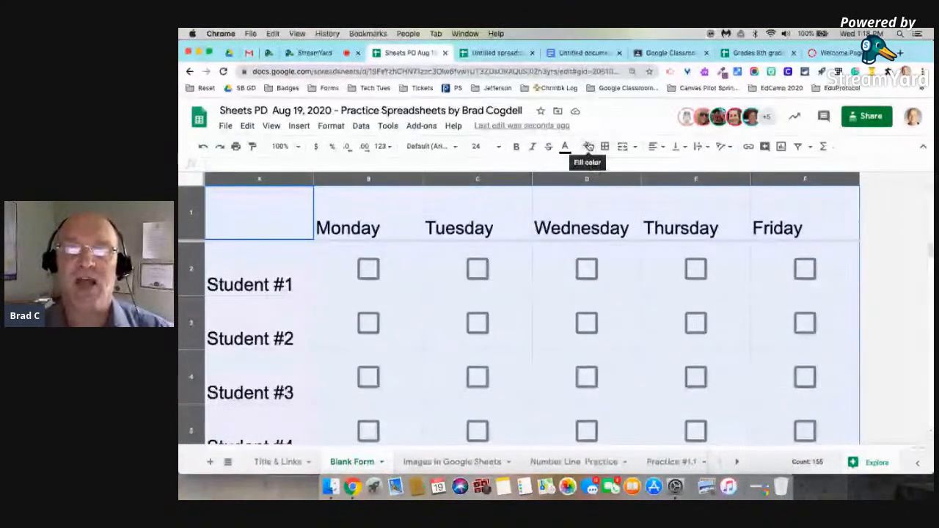
pyautogui.click(588, 147)
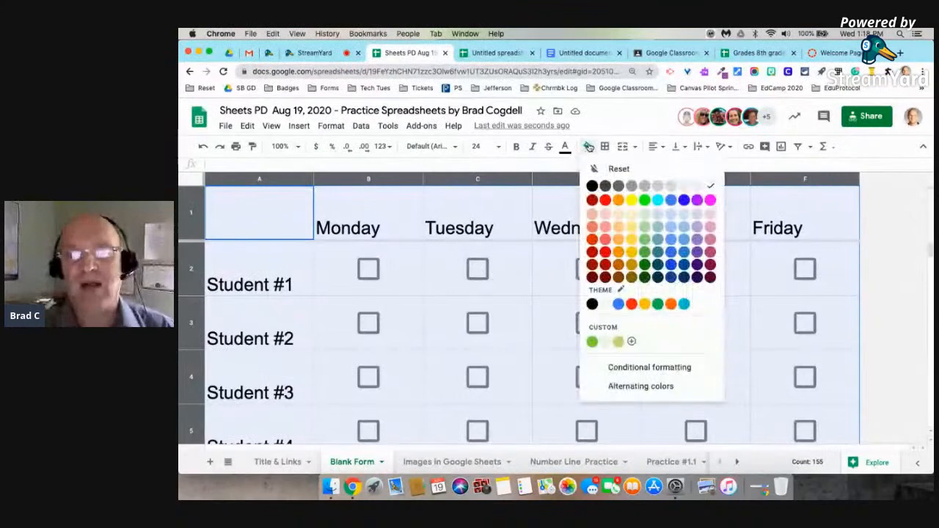
pyautogui.click(637, 215)
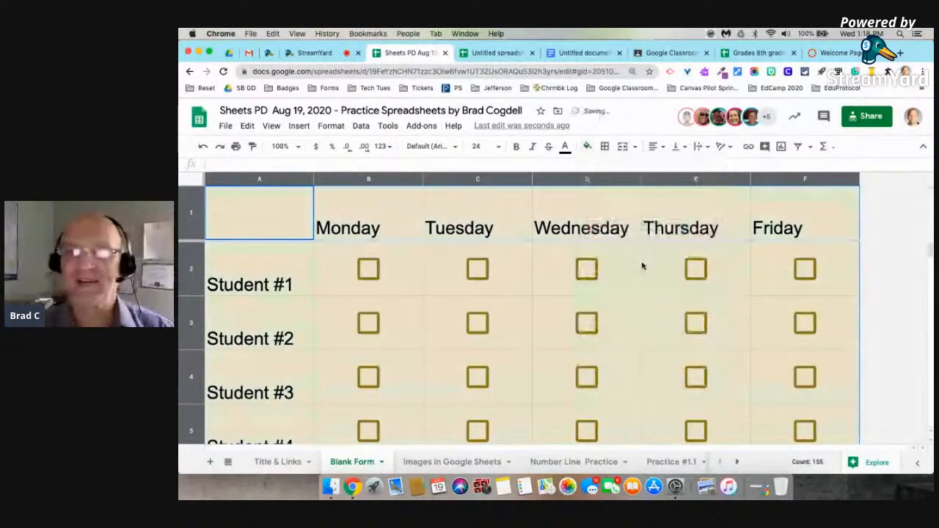
pyautogui.click(857, 235)
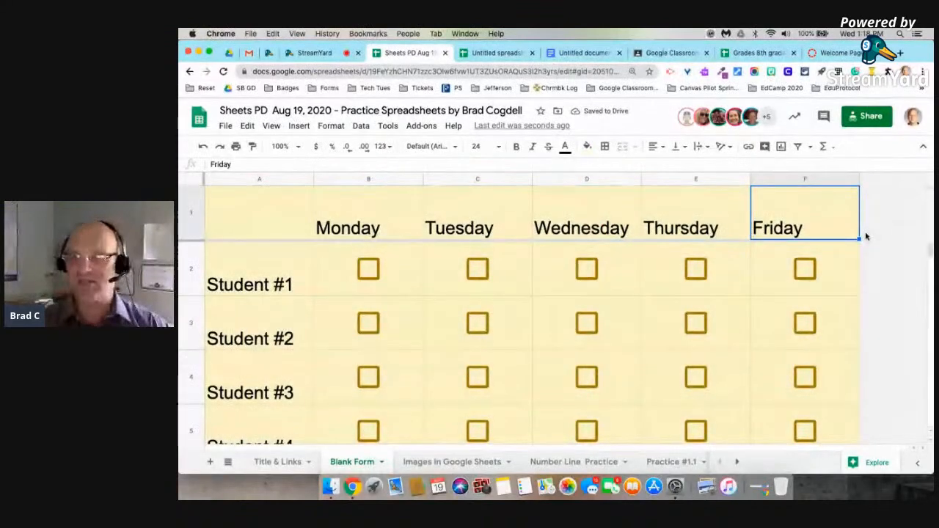
# Select the whole sheet again and bring up the Format menu.
pyautogui.scroll(-6, 621, 256)
pyautogui.scroll(6, 588, 341)
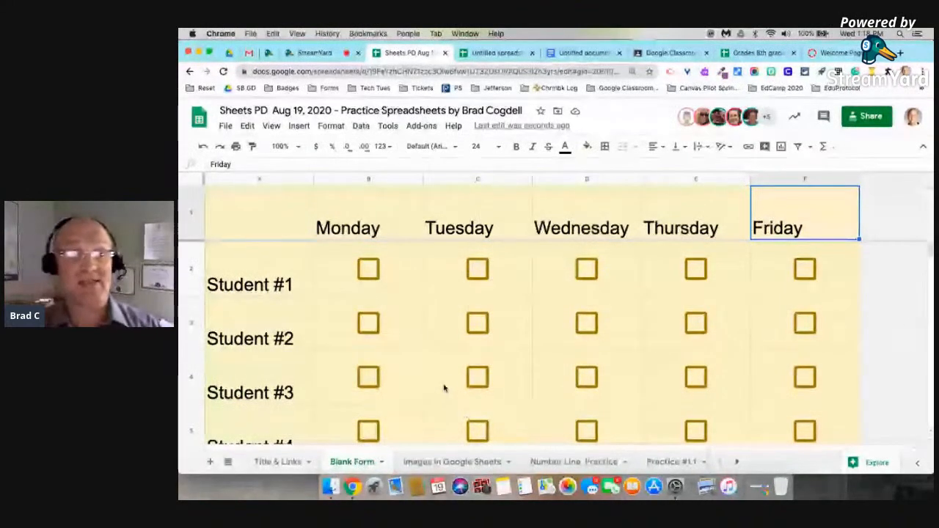
pyautogui.scroll(-2, 449, 383)
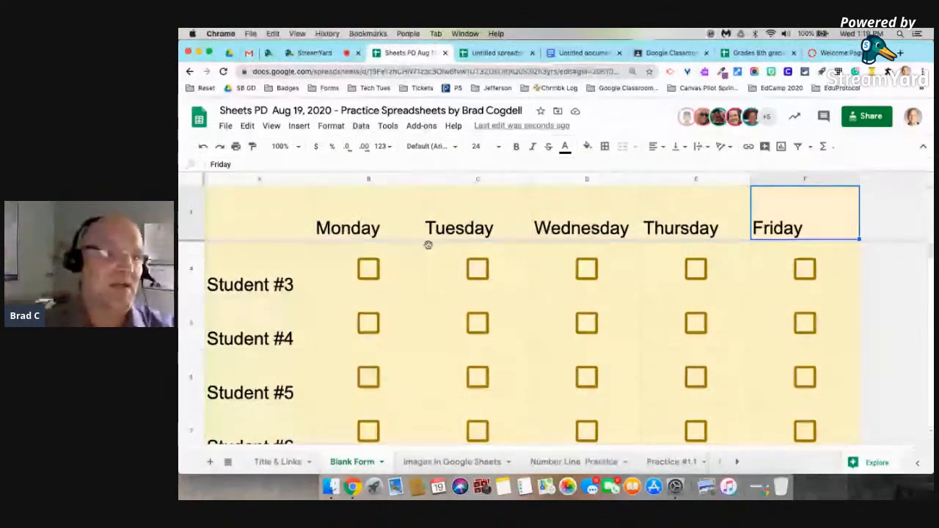
pyautogui.click(194, 181)
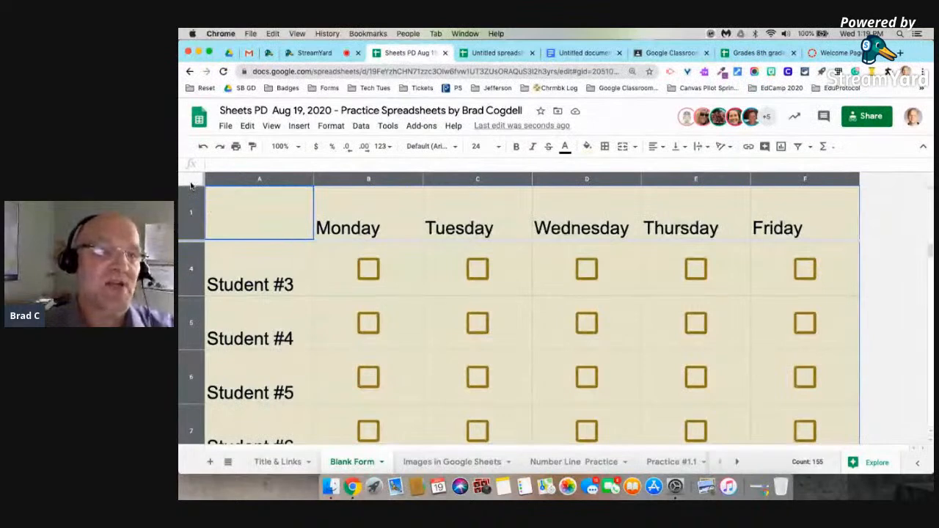
pyautogui.click(331, 125)
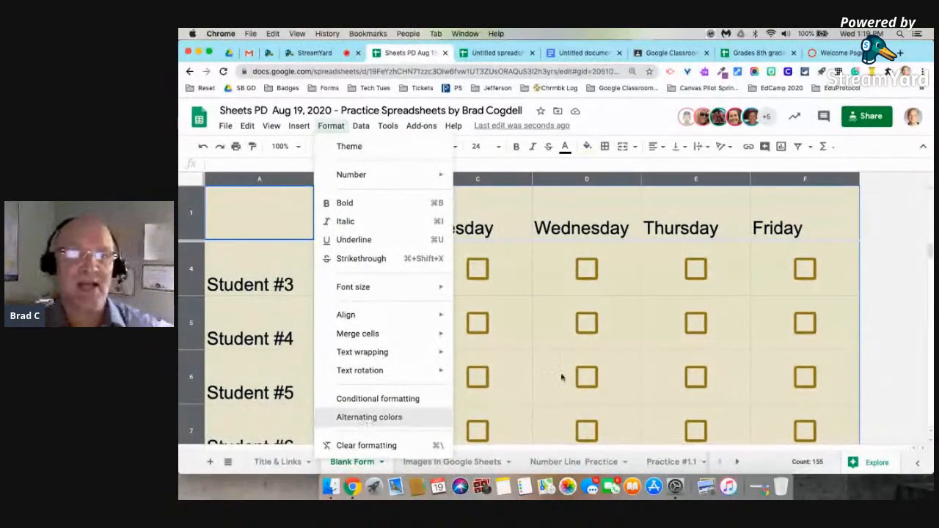
# Turn on alternating colours, trying the orange, purple and red-pink banding styles.
pyautogui.click(369, 417)
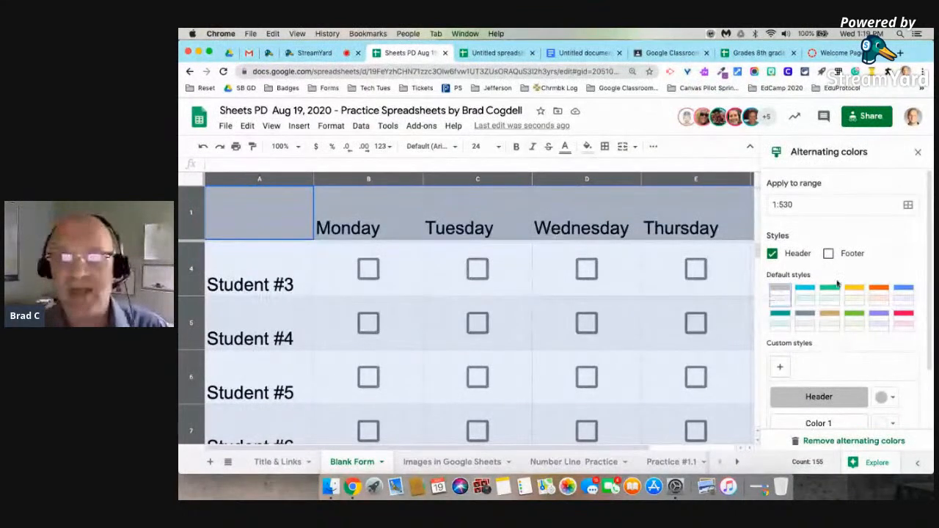
pyautogui.click(878, 295)
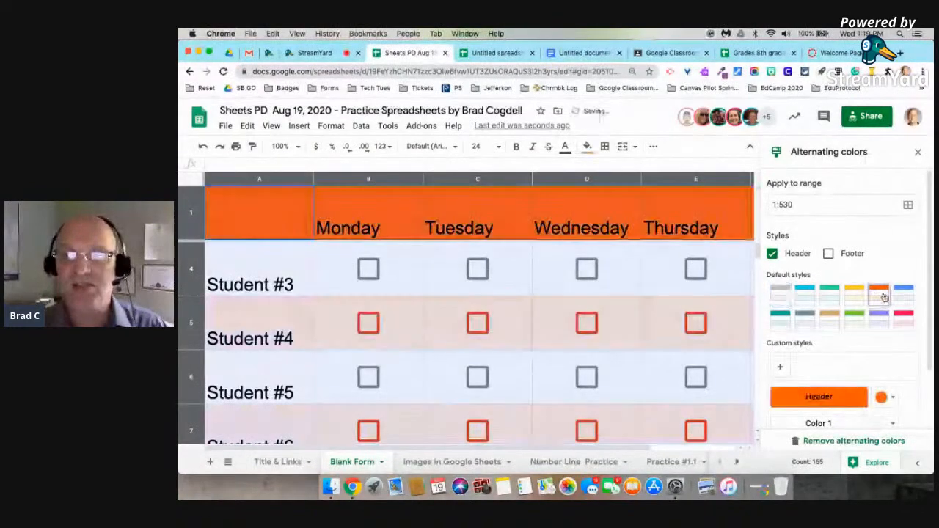
pyautogui.click(879, 317)
pyautogui.click(904, 317)
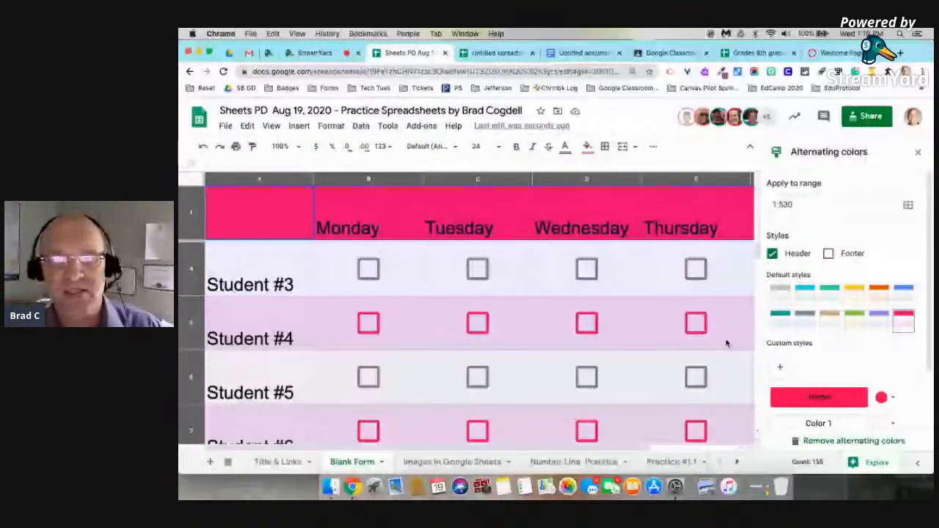
pyautogui.scroll(-2, 844, 330)
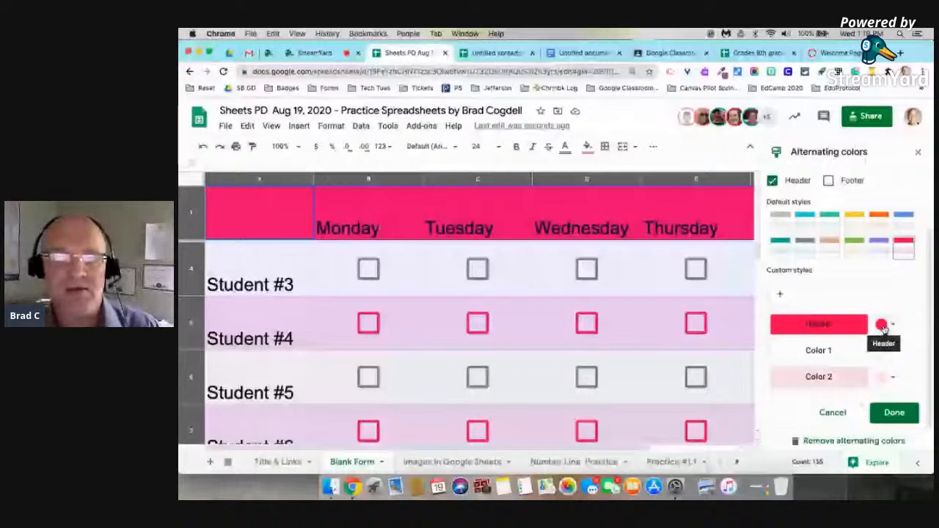
# Make the banding header row blue and review the banded grid.
pyautogui.click(884, 325)
pyautogui.click(876, 299)
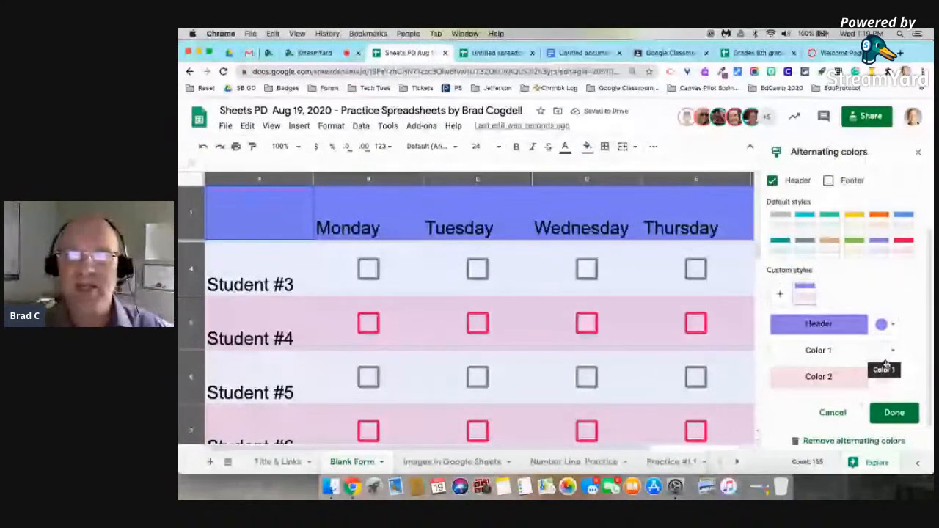
pyautogui.scroll(2, 694, 345)
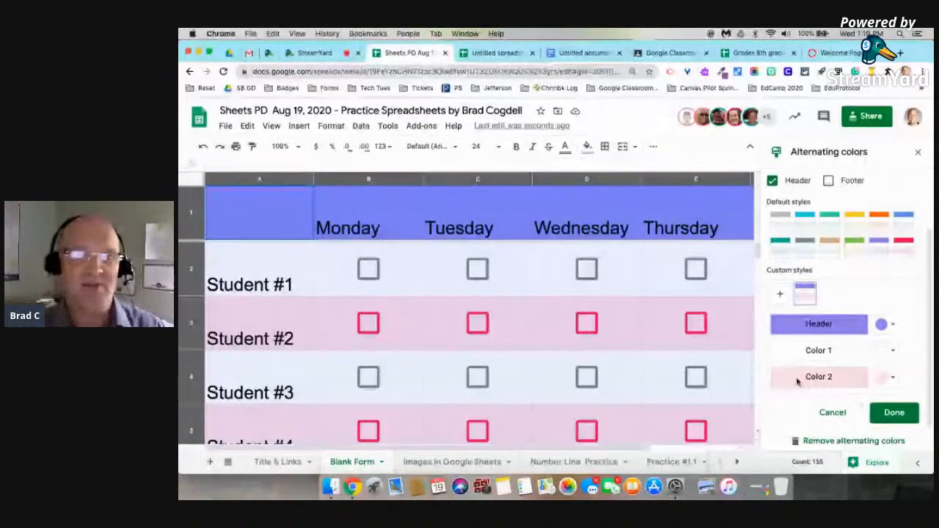
pyautogui.click(773, 182)
pyautogui.click(772, 207)
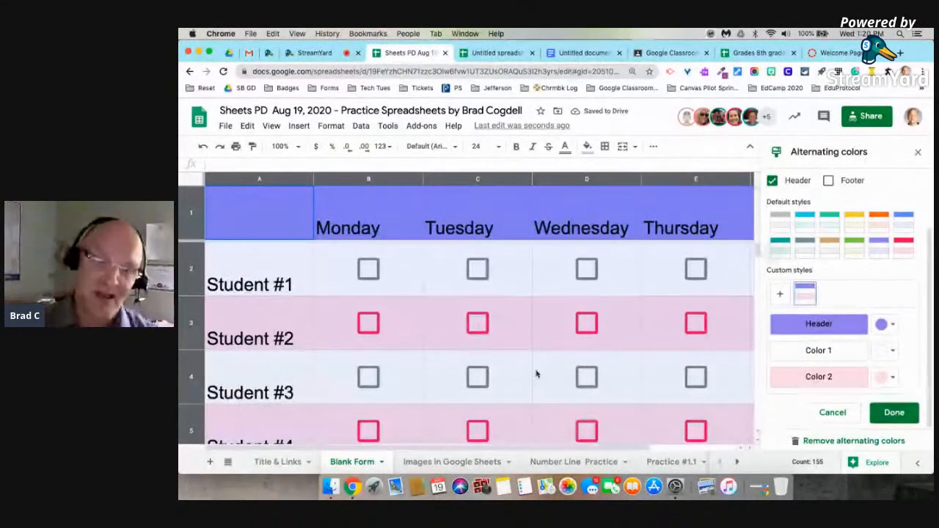
pyautogui.scroll(-3, 540, 372)
pyautogui.hscroll(2, 540, 371)
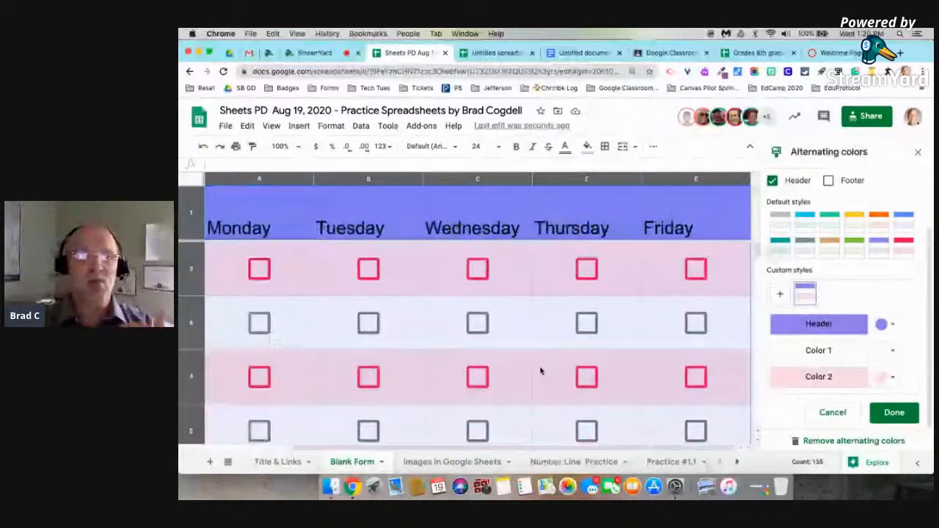
pyautogui.hscroll(-2, 543, 367)
pyautogui.scroll(-1, 544, 362)
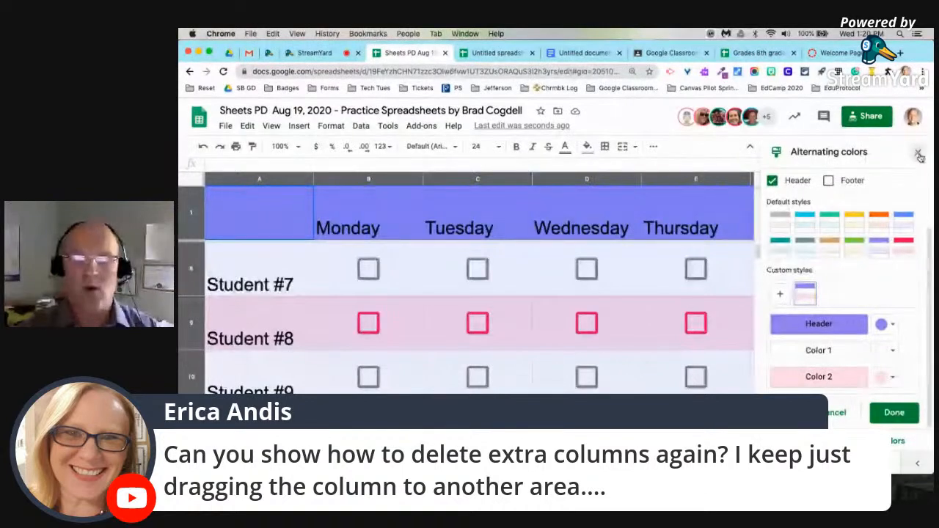
# Close the Alternating colors sidebar.
pyautogui.click(920, 155)
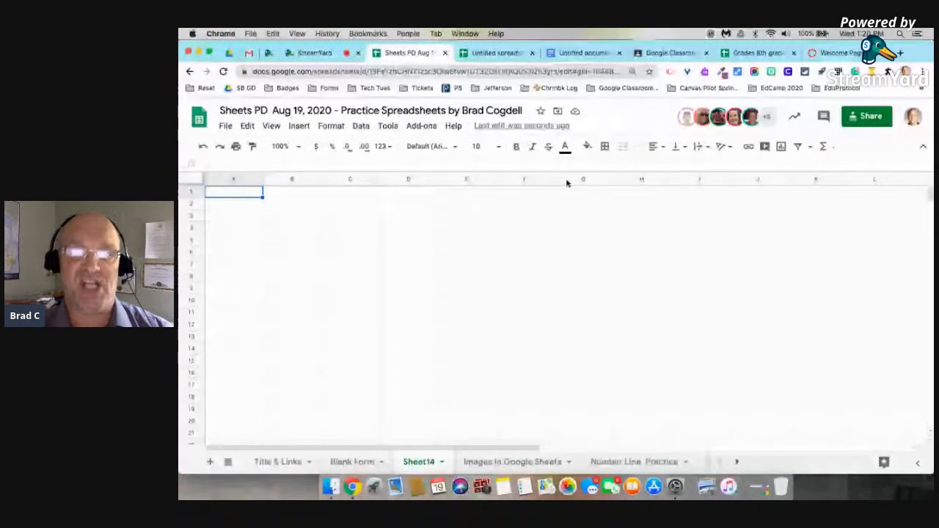
# Move column G one place right and try deleting columns H through Z.
pyautogui.click(532, 179)
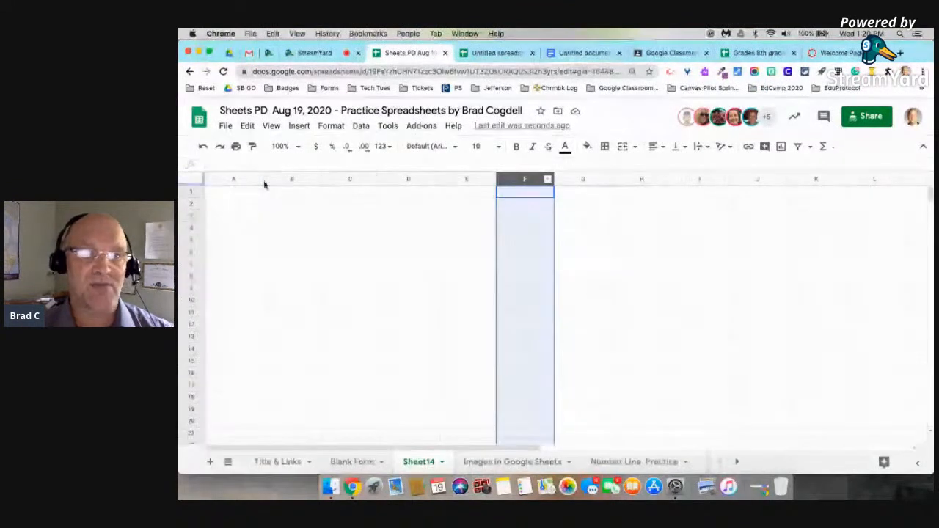
pyautogui.click(585, 181)
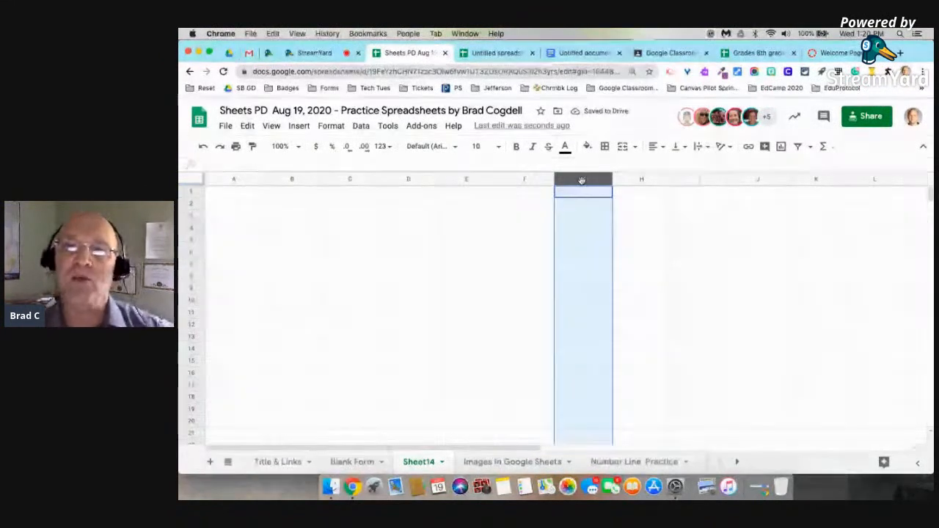
pyautogui.moveTo(582, 180); pyautogui.dragTo(663, 179)
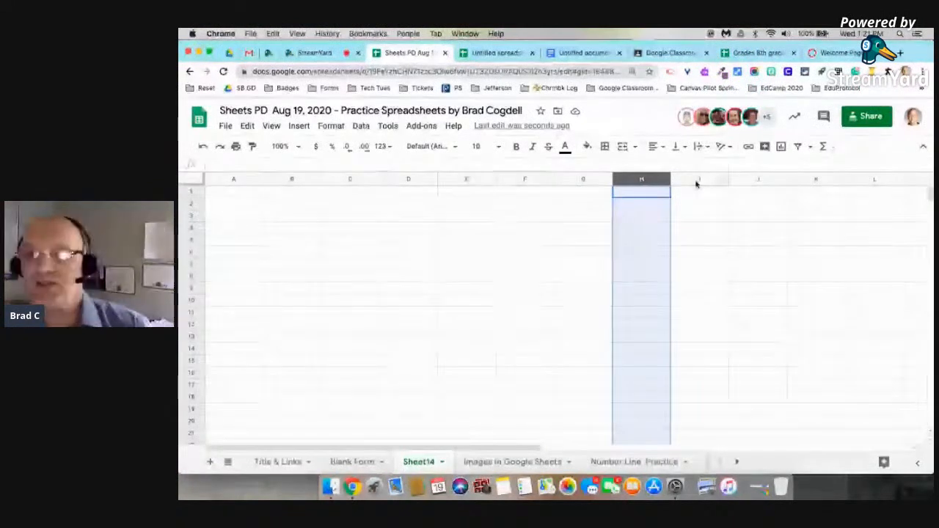
pyautogui.click(674, 213)
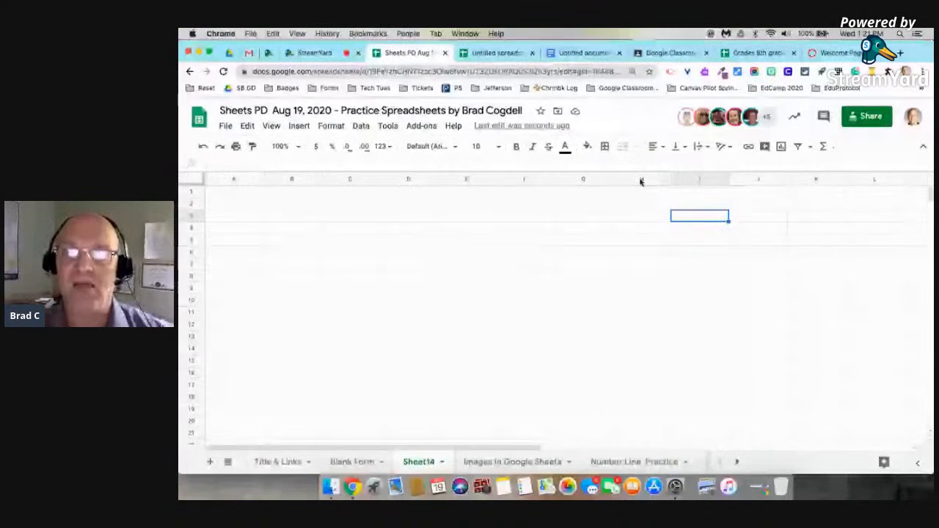
pyautogui.click(640, 179)
pyautogui.moveTo(640, 180); pyautogui.dragTo(873, 178)
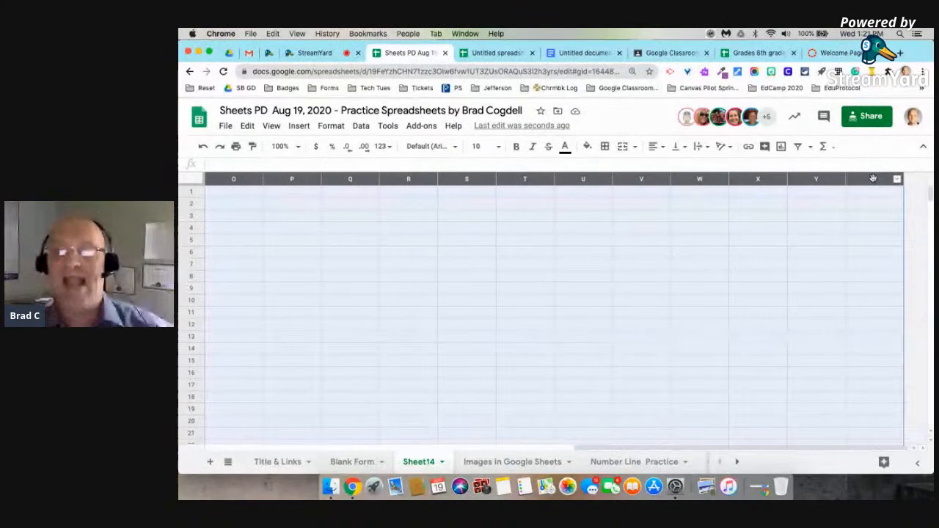
pyautogui.rightClick(578, 180)
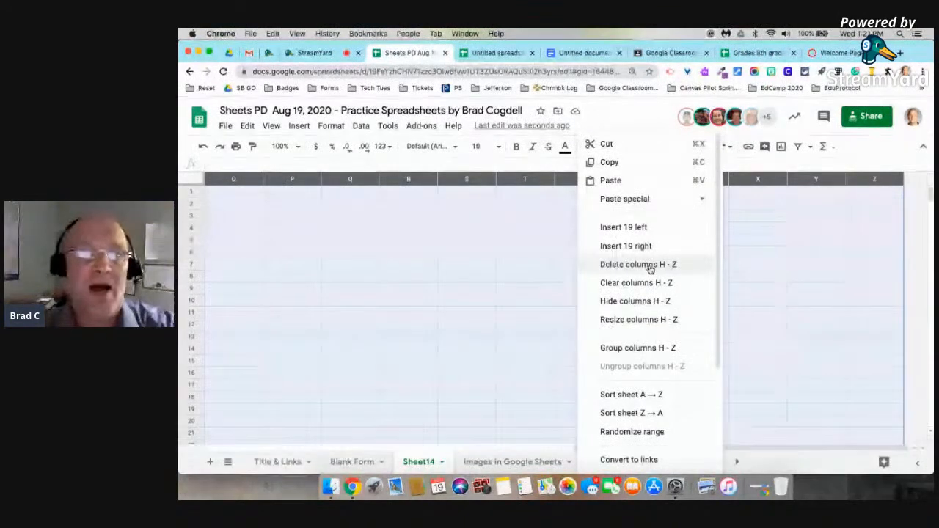
pyautogui.click(511, 163)
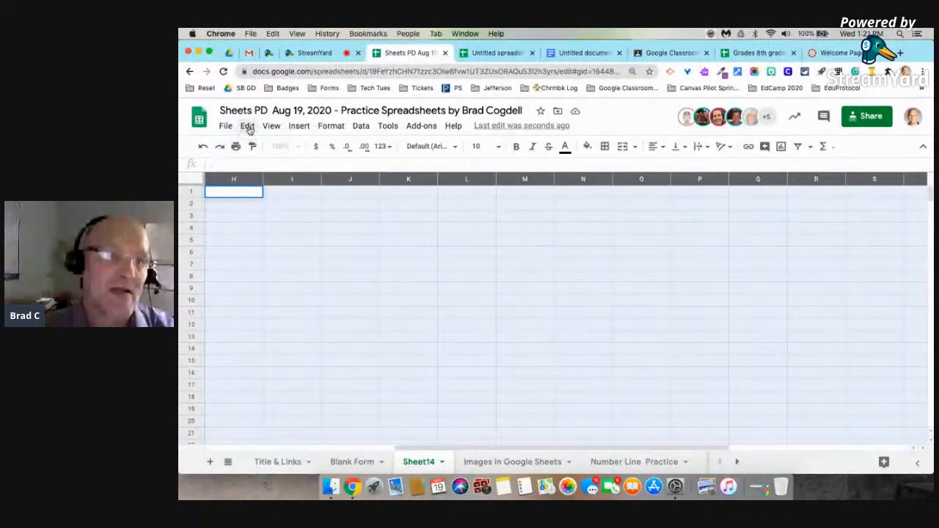
pyautogui.click(248, 126)
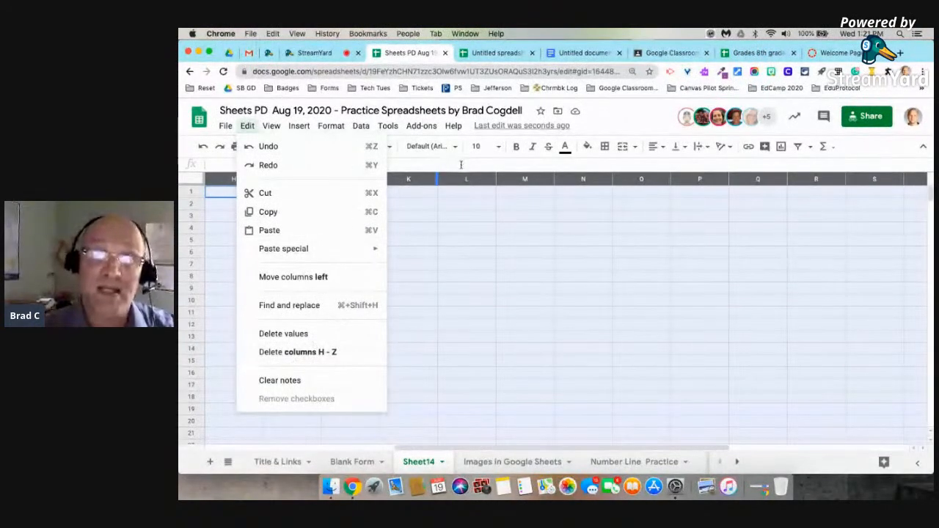
pyautogui.click(437, 177)
pyautogui.click(449, 215)
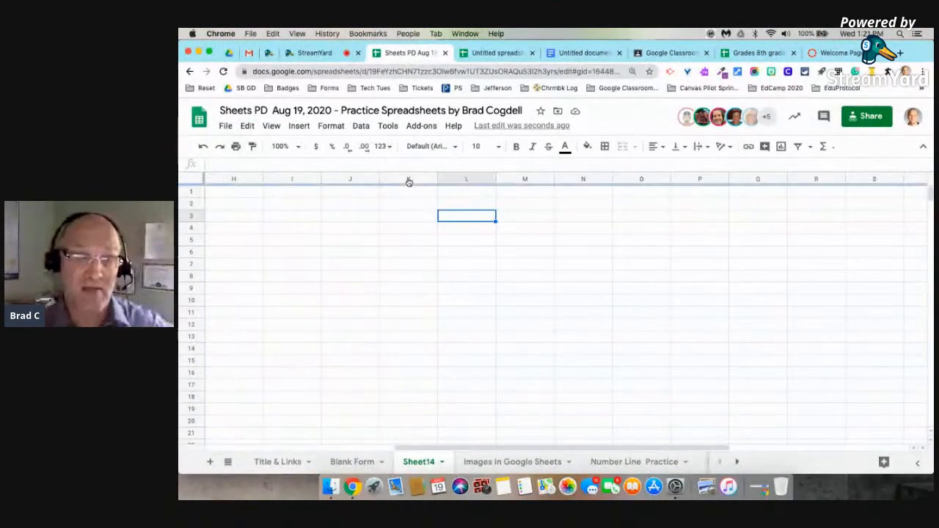
# Delete columns K through Z so Sheet14 ends at column J.
pyautogui.click(409, 179)
pyautogui.click(409, 180)
pyautogui.click(474, 221)
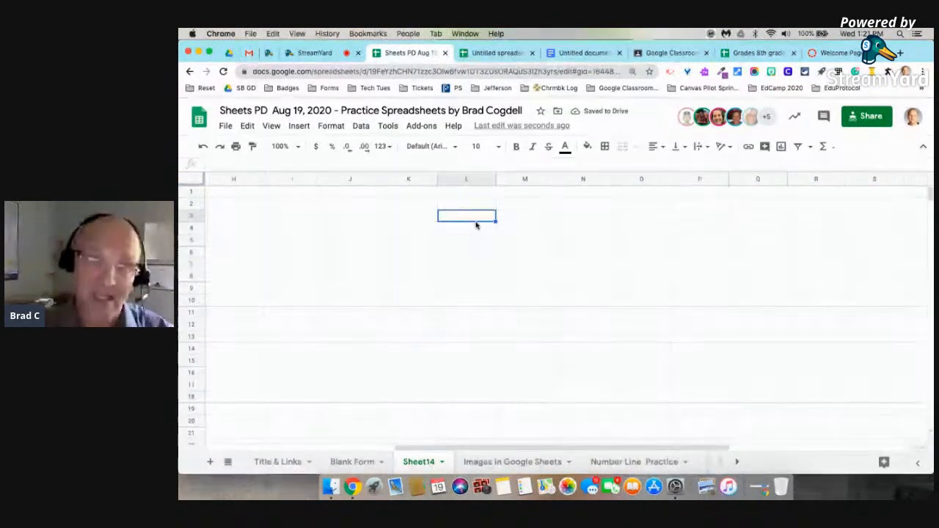
pyautogui.click(409, 179)
pyautogui.moveTo(408, 179); pyautogui.dragTo(881, 162)
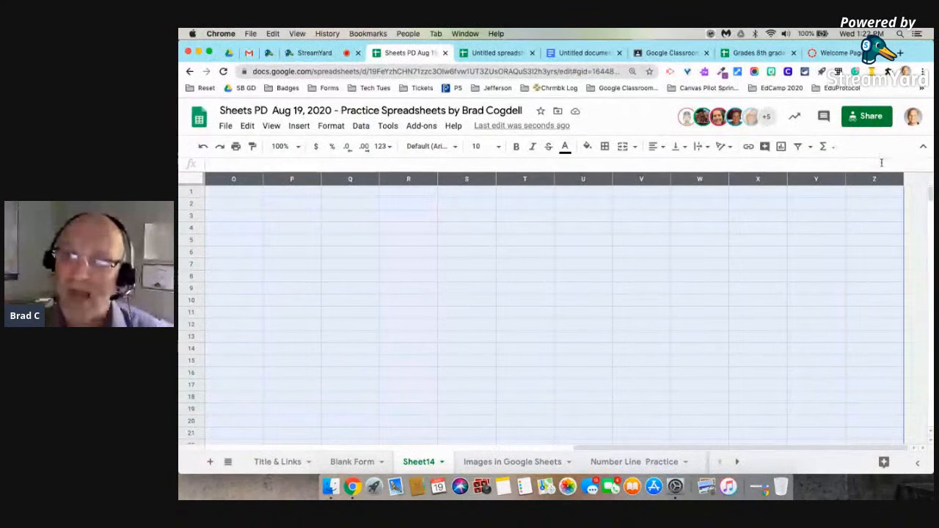
pyautogui.rightClick(802, 179)
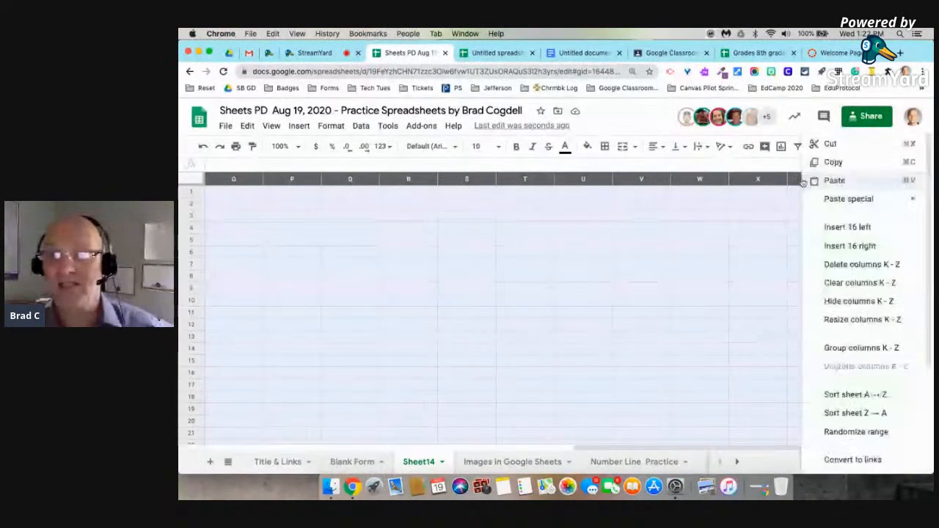
pyautogui.click(864, 271)
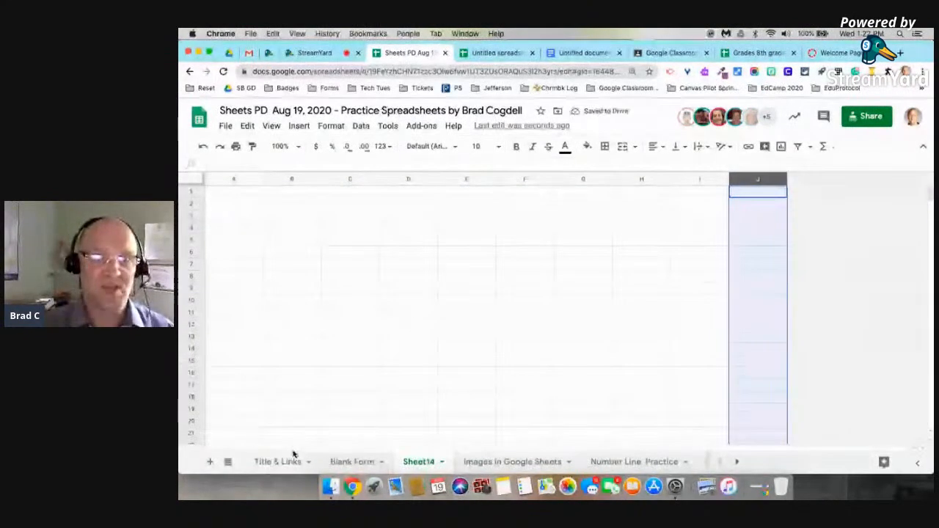
# On Blank Form, clear Monday column B after trial-clearing and undoing Tuesday column C.
pyautogui.click(353, 461)
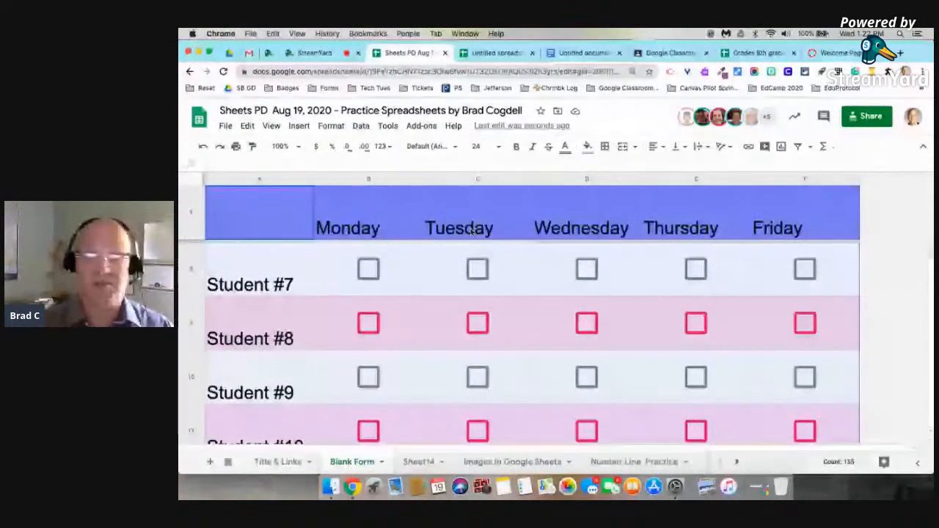
pyautogui.scroll(5, 473, 230)
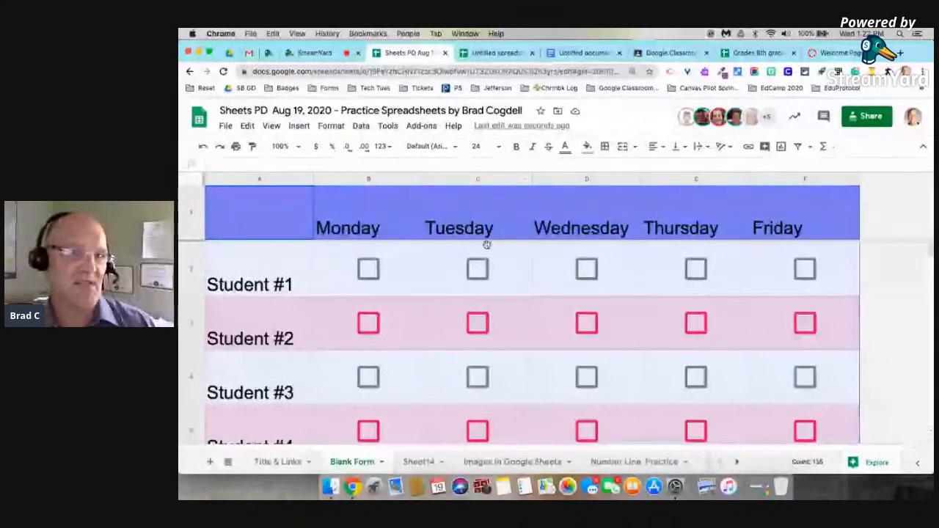
pyautogui.click(462, 179)
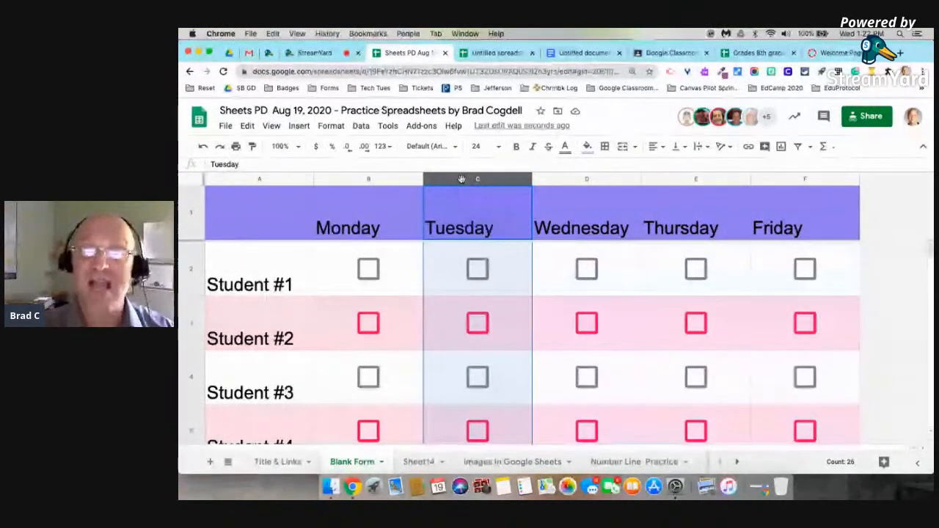
pyautogui.click(581, 179)
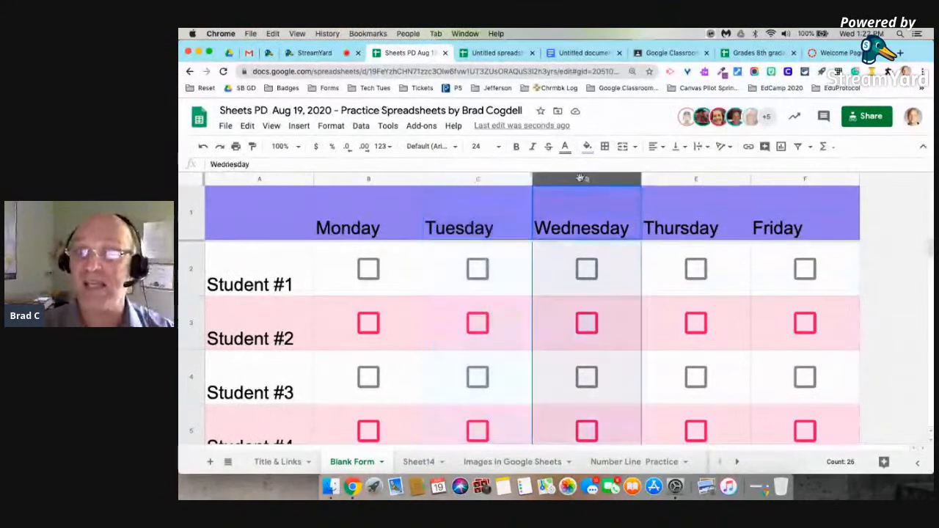
pyautogui.click(480, 180)
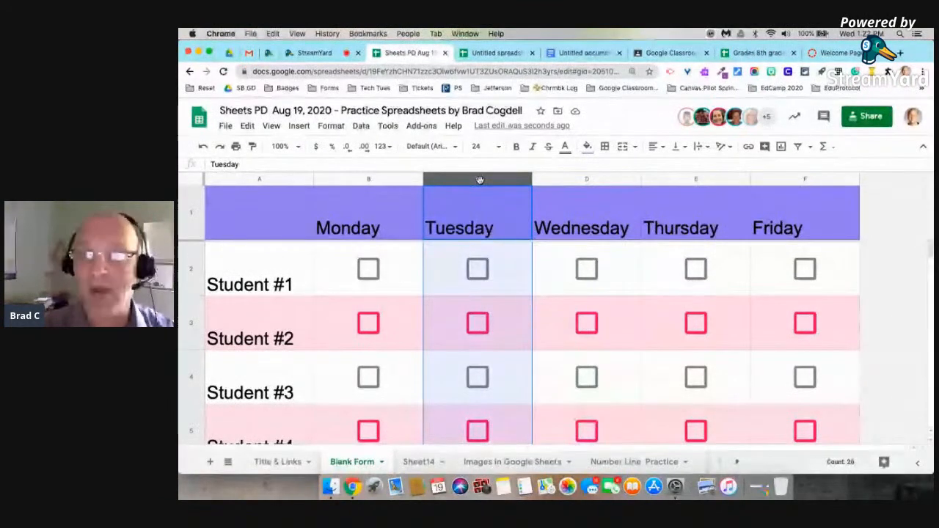
pyautogui.press('Delete')
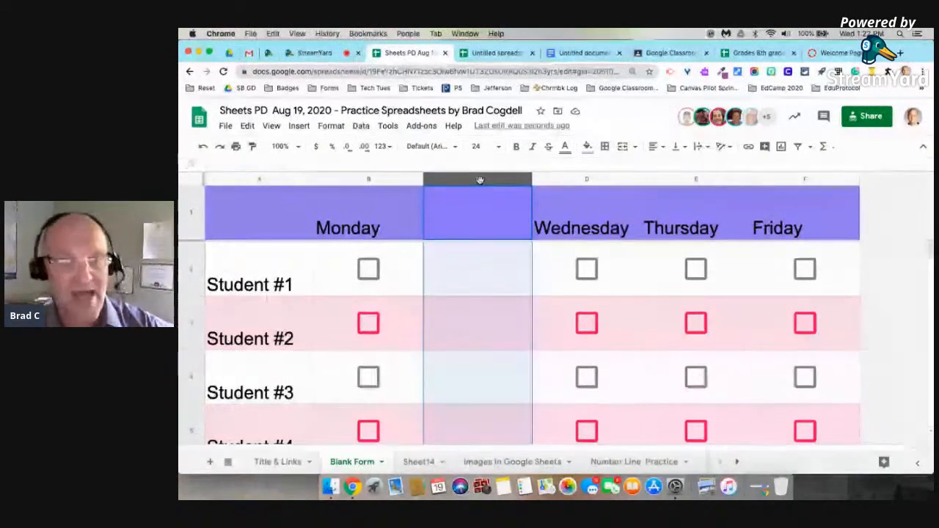
pyautogui.press('super+z')
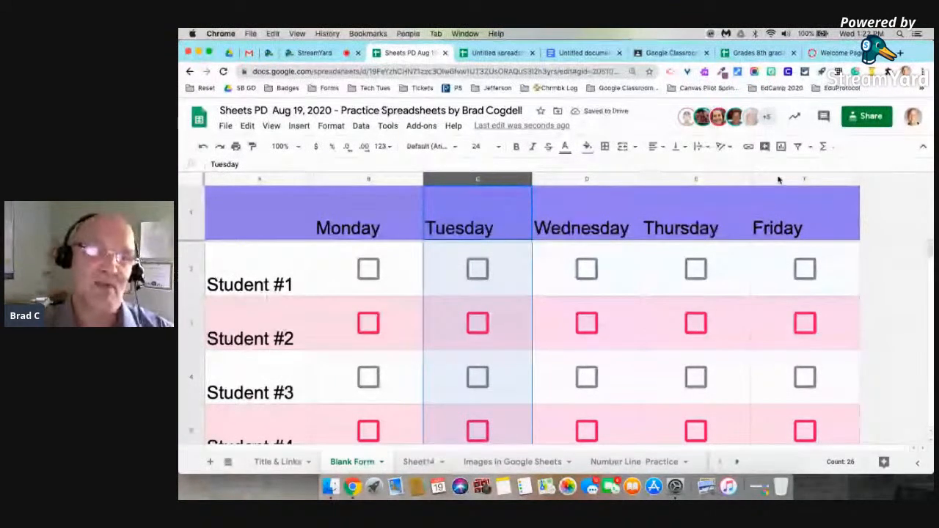
pyautogui.click(373, 180)
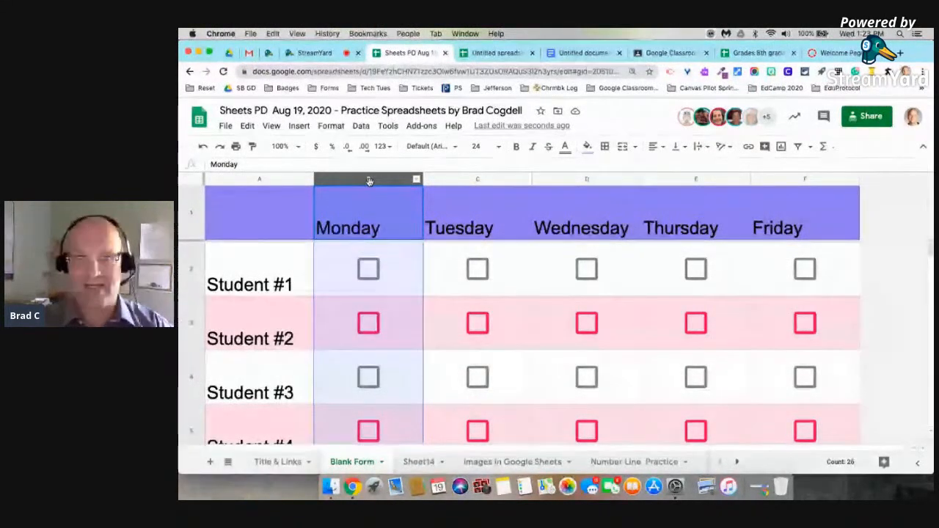
pyautogui.press('Delete')
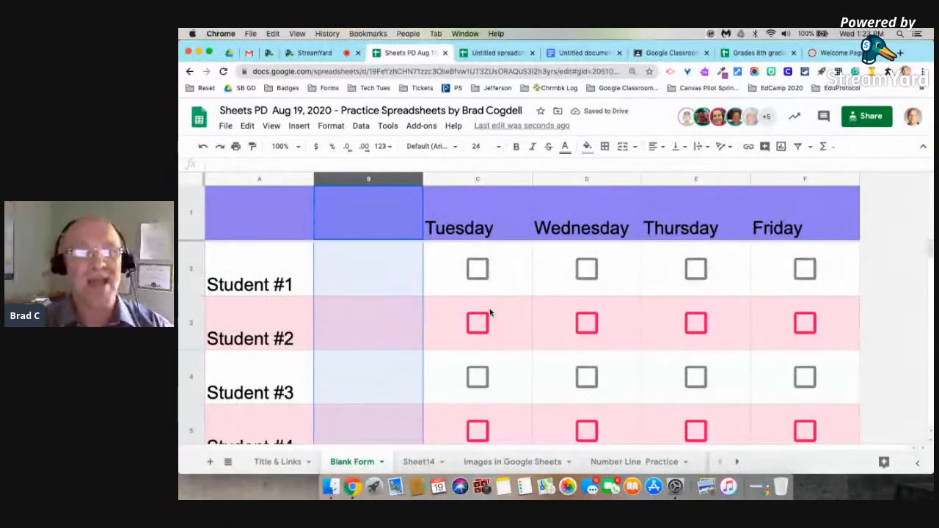
# Select columns B–F and delete their day headers and checkboxes.
pyautogui.rightClick(378, 179)
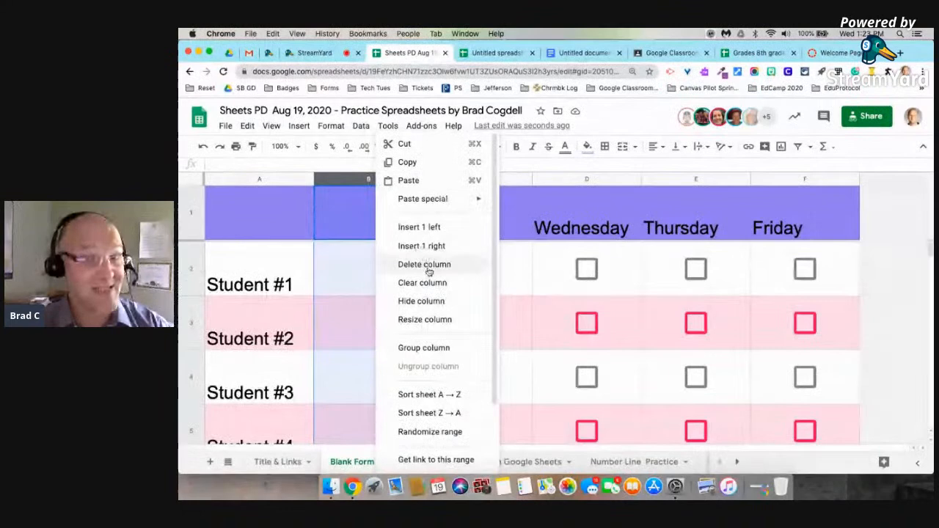
pyautogui.click(347, 234)
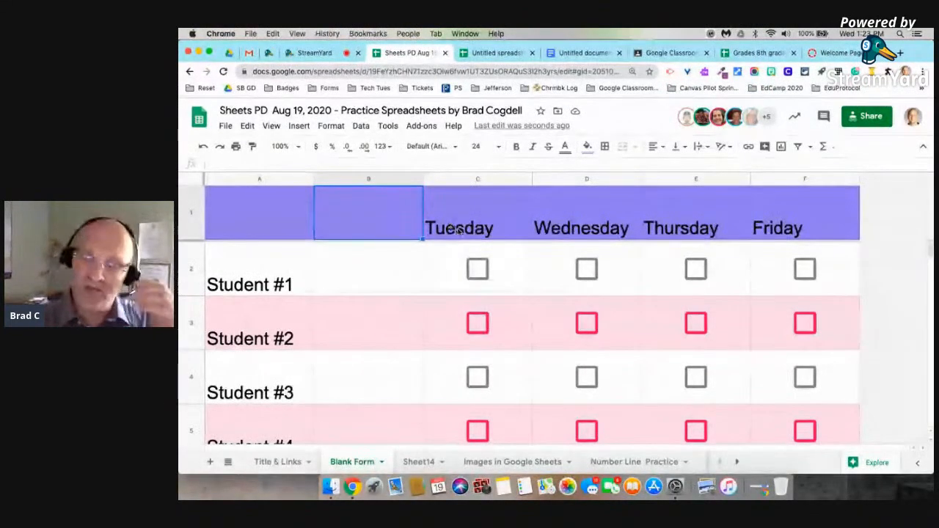
pyautogui.click(382, 182)
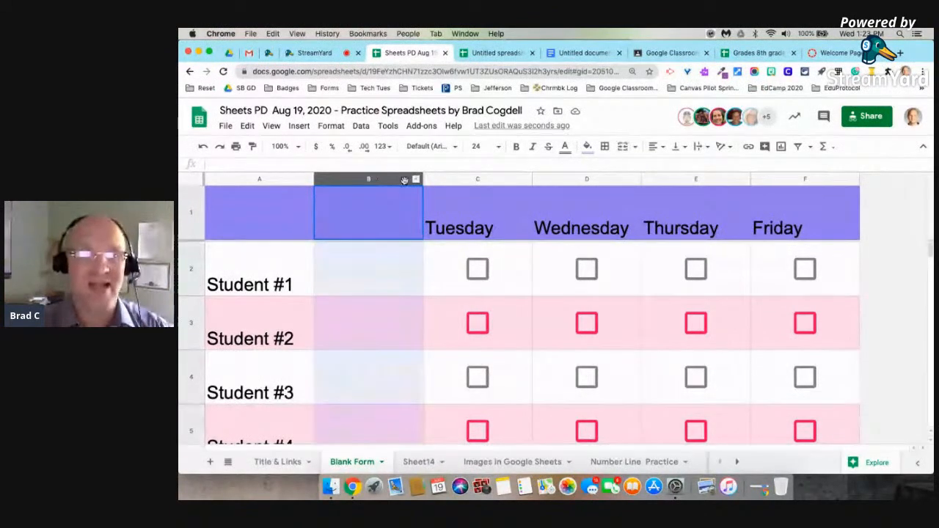
pyautogui.click(393, 220)
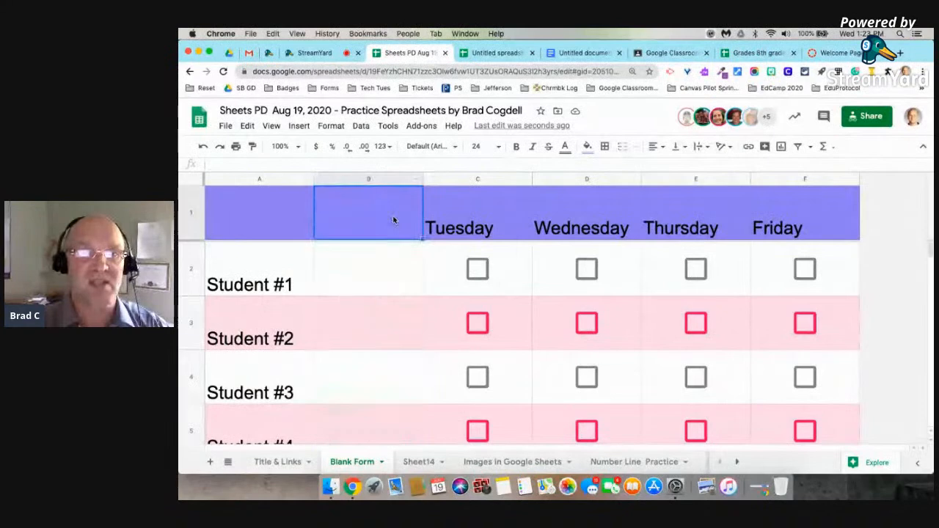
pyautogui.moveTo(382, 184); pyautogui.dragTo(790, 185)
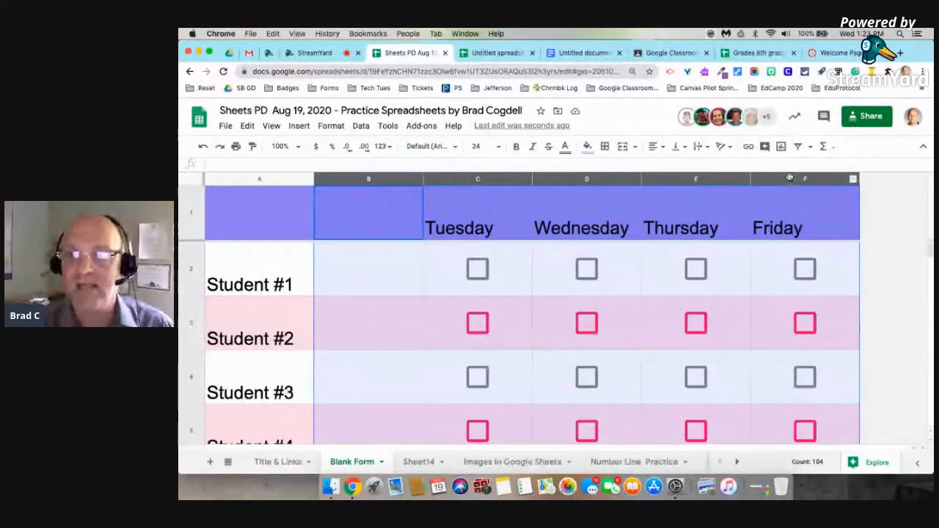
pyautogui.press('Delete')
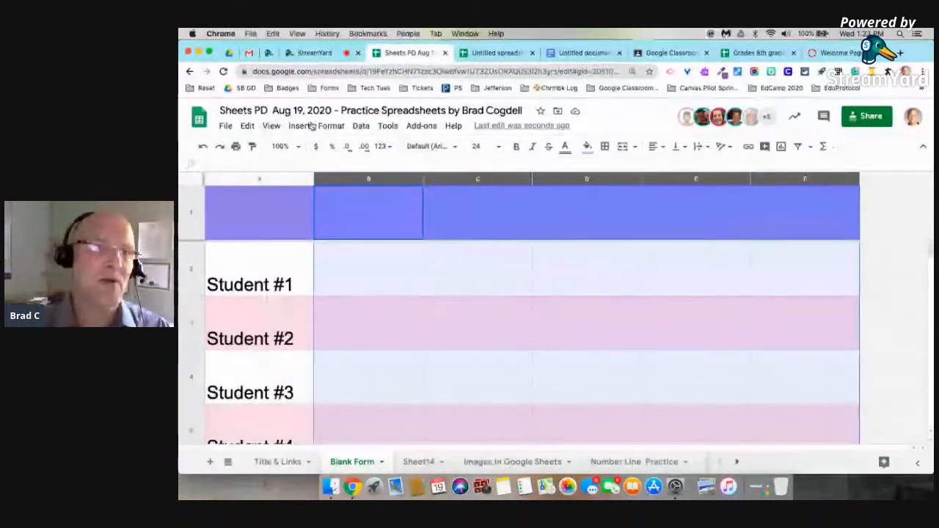
# Delete remaining values in B–F, add blank Sheet15, and switch to Google Classroom.
pyautogui.click(248, 126)
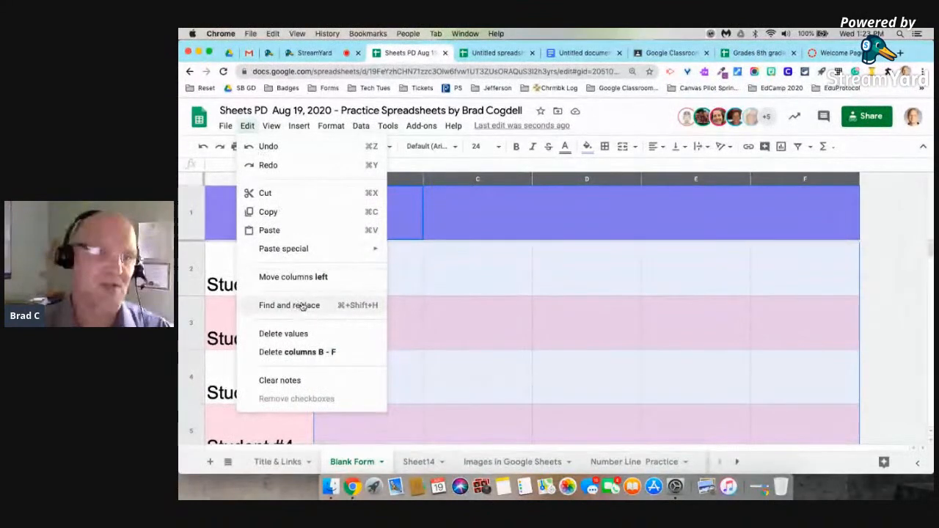
pyautogui.moveTo(379, 257)
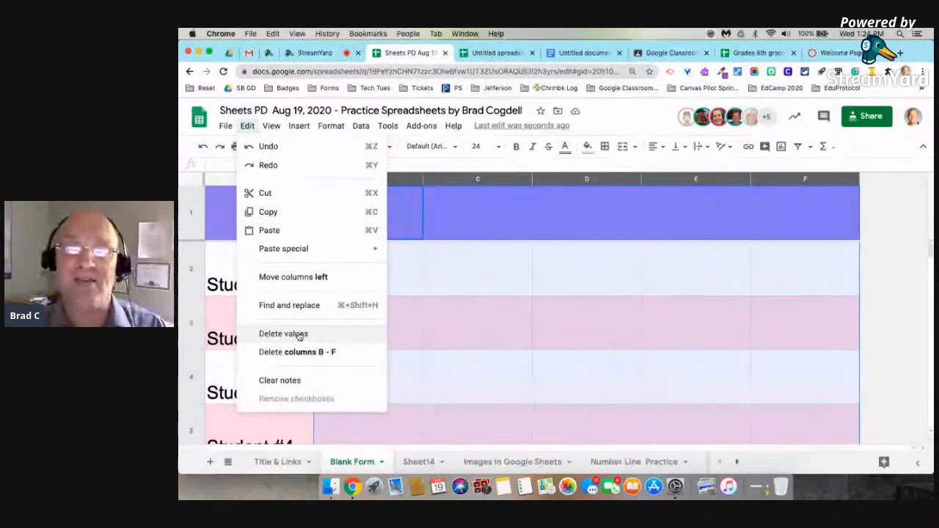
pyautogui.click(563, 282)
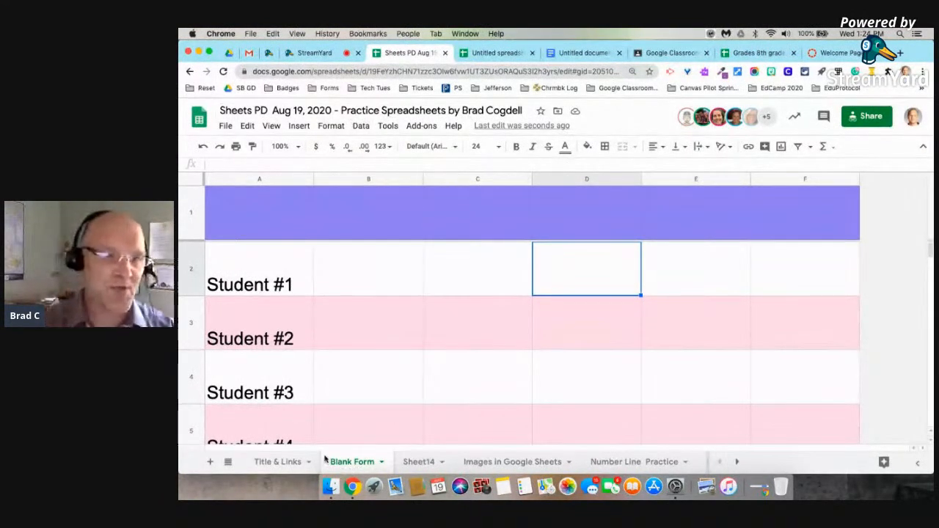
pyautogui.click(209, 462)
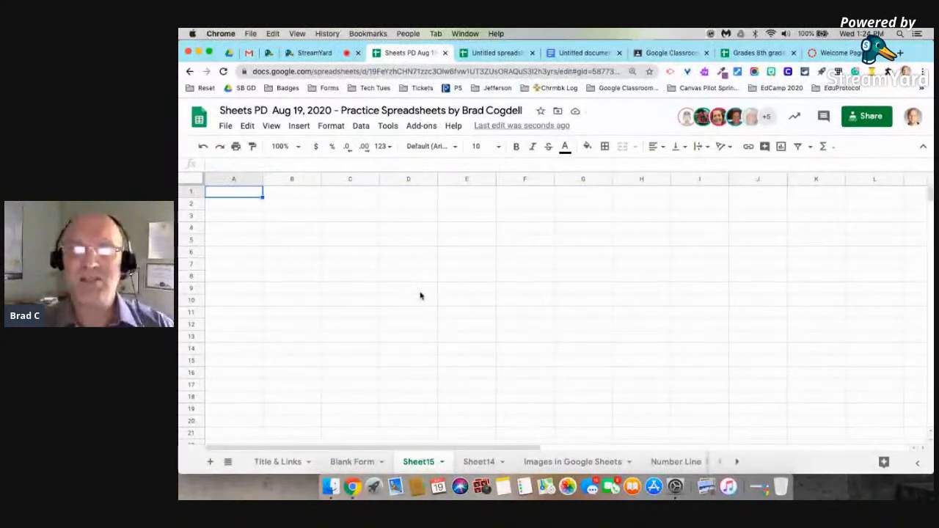
pyautogui.click(667, 55)
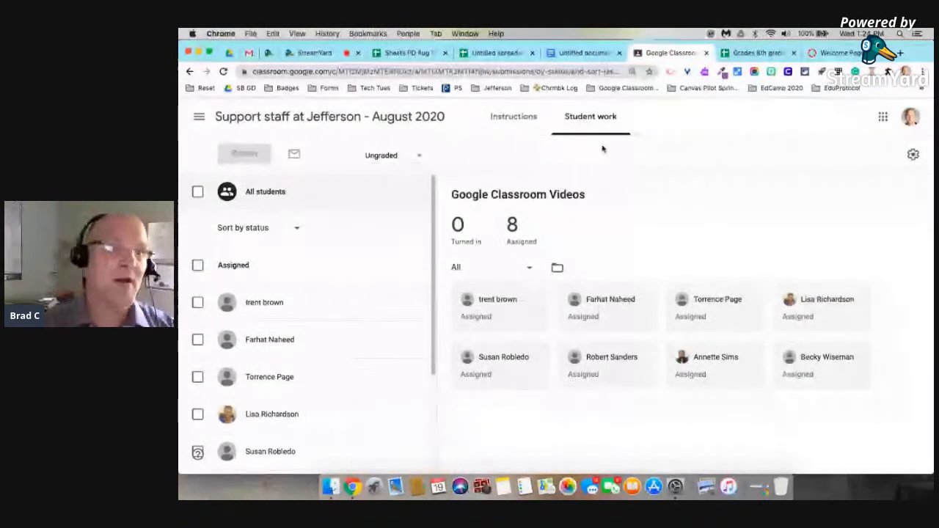
# Go to the Support staff at Jefferson class's Classwork and expand Here's something to do.
pyautogui.click(199, 119)
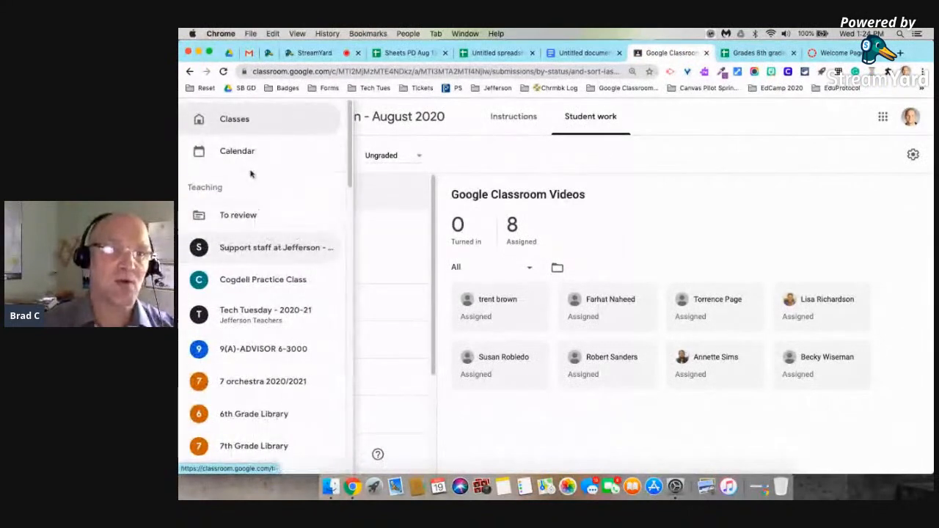
pyautogui.click(270, 248)
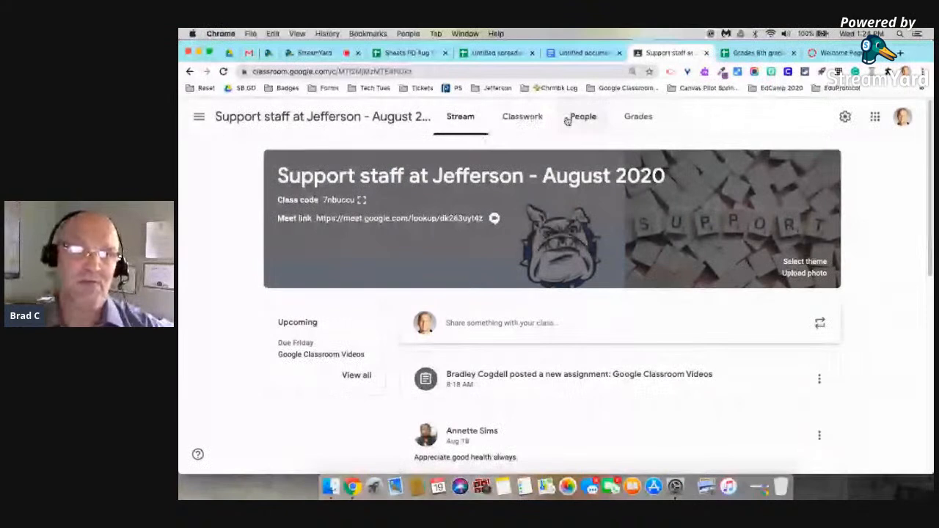
pyautogui.click(532, 118)
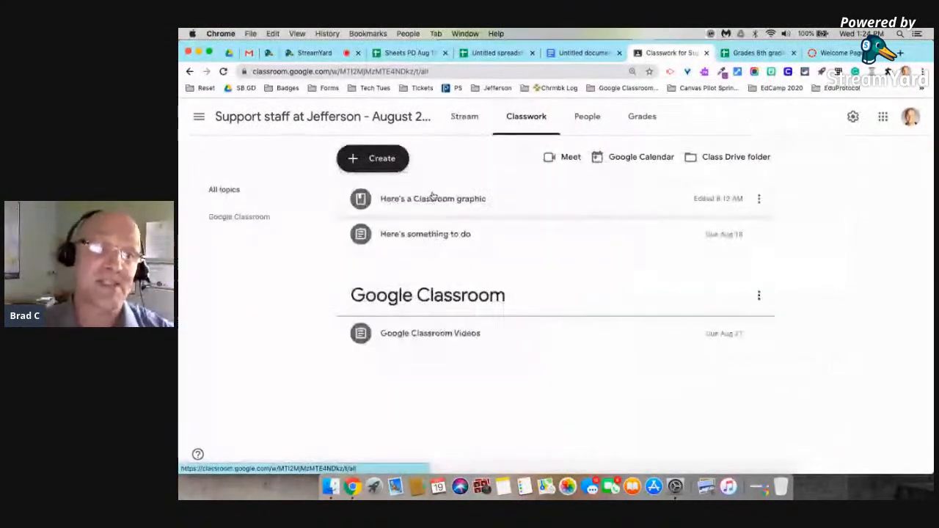
pyautogui.click(424, 235)
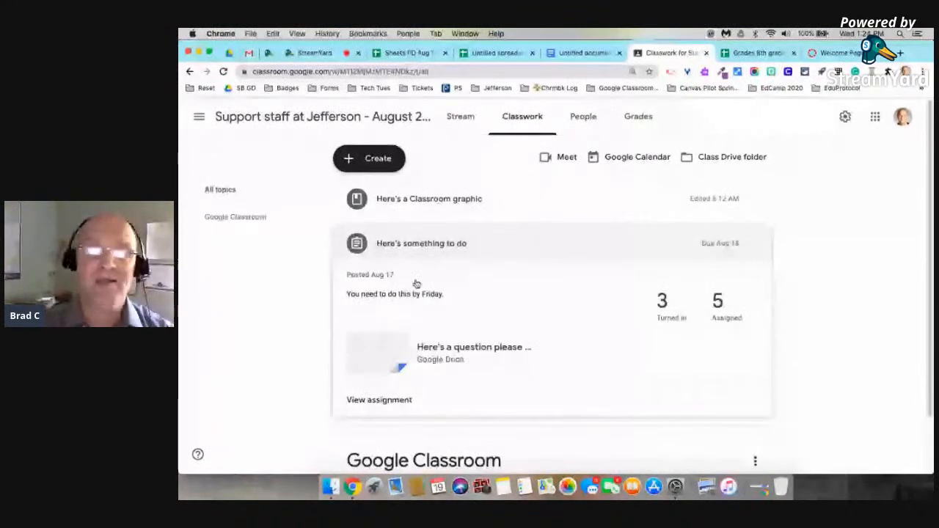
pyautogui.click(406, 250)
pyautogui.click(362, 241)
pyautogui.click(382, 243)
pyautogui.click(383, 243)
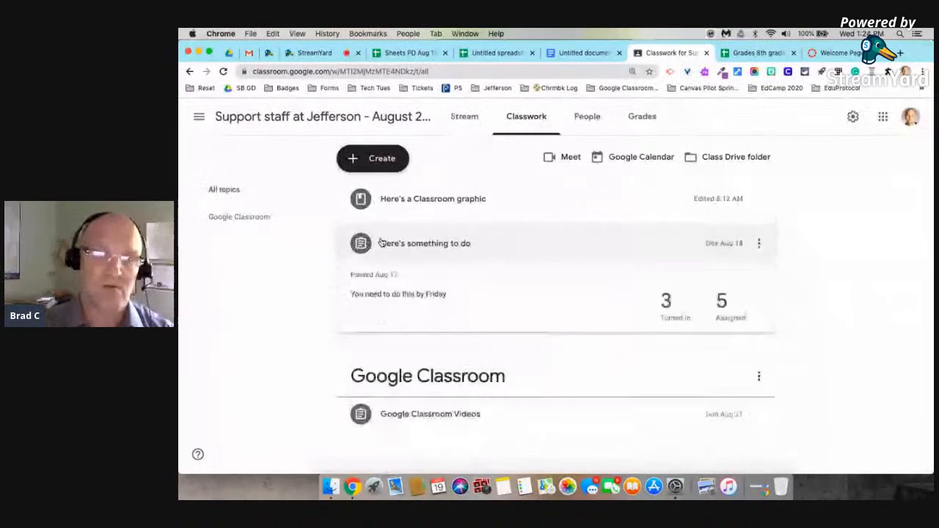
pyautogui.scroll(-2, 453, 325)
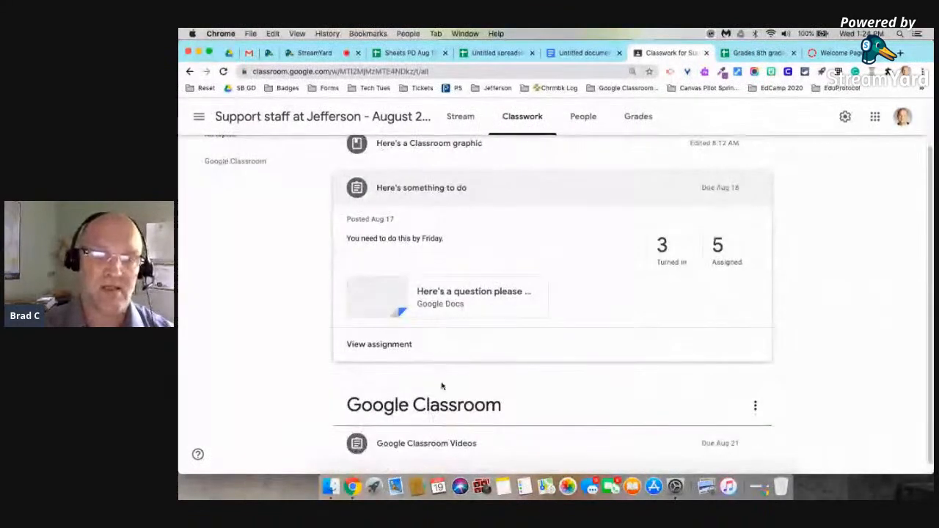
# Expand the Google Classroom Videos and graphic items, then filter to the Google Classroom topic.
pyautogui.click(427, 444)
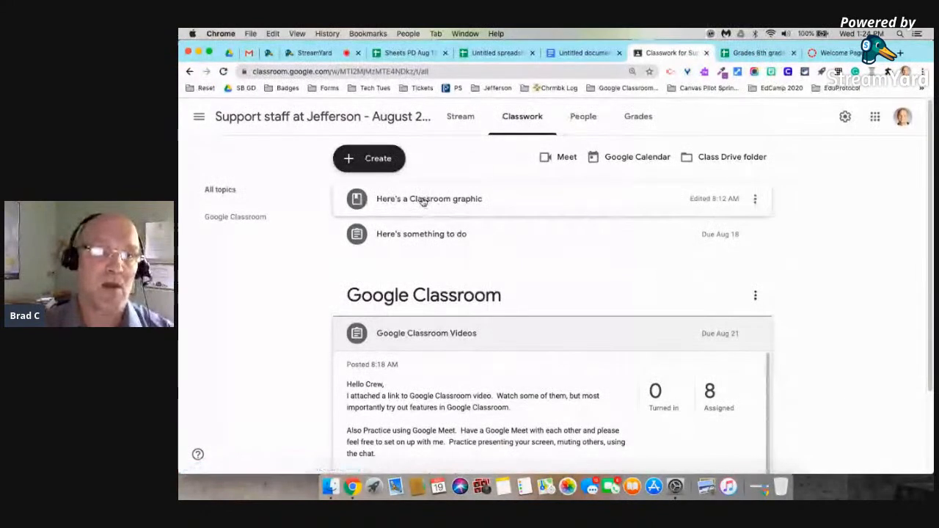
pyautogui.click(360, 201)
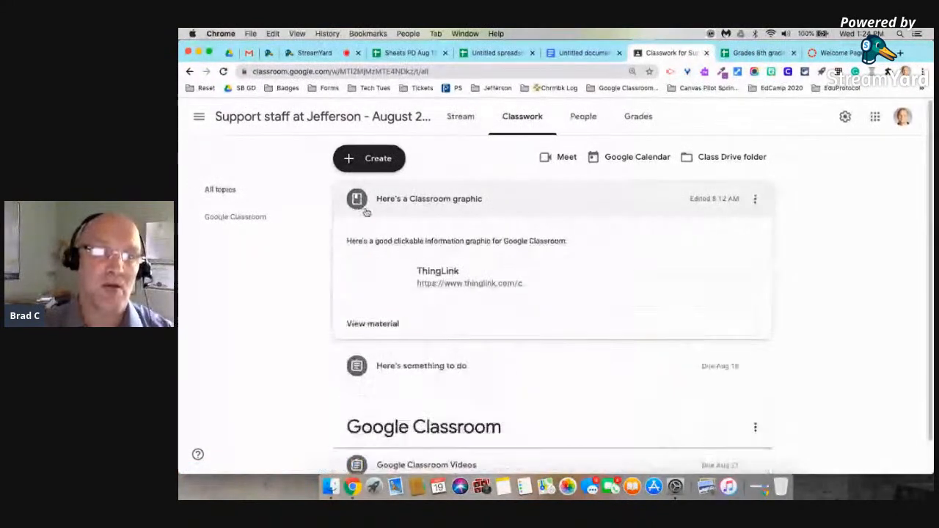
pyautogui.click(357, 366)
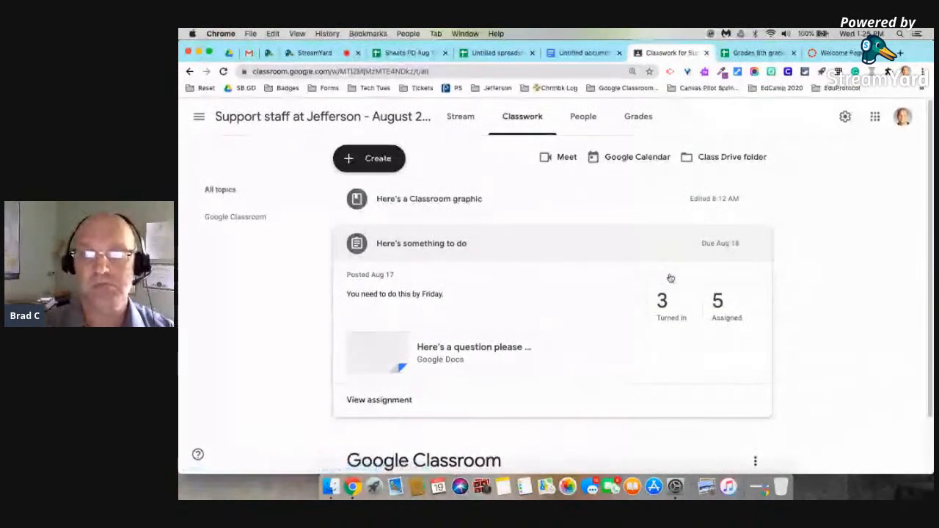
pyautogui.click(697, 247)
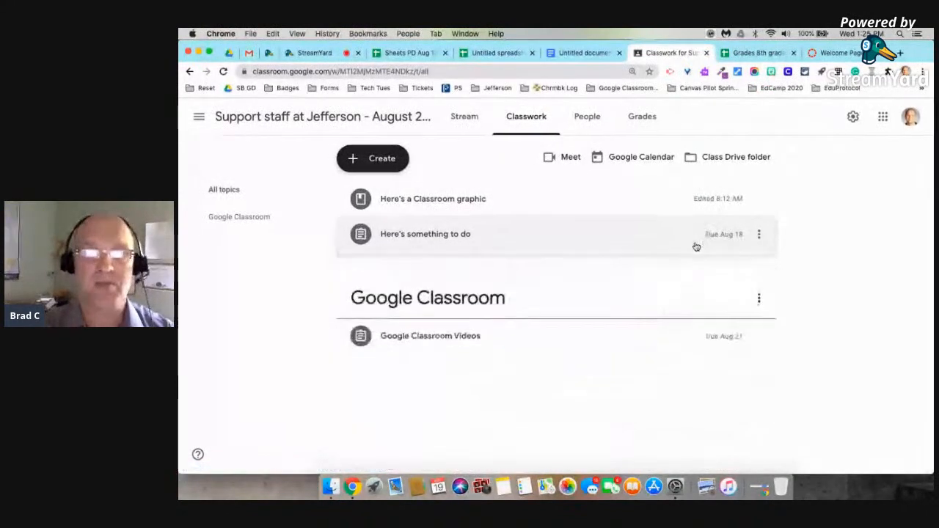
pyautogui.click(462, 241)
pyautogui.click(755, 243)
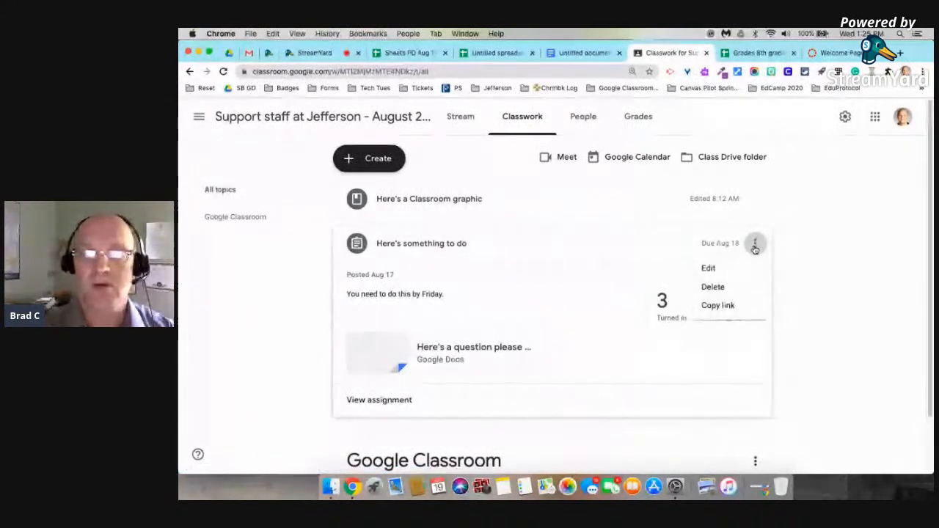
pyautogui.click(582, 253)
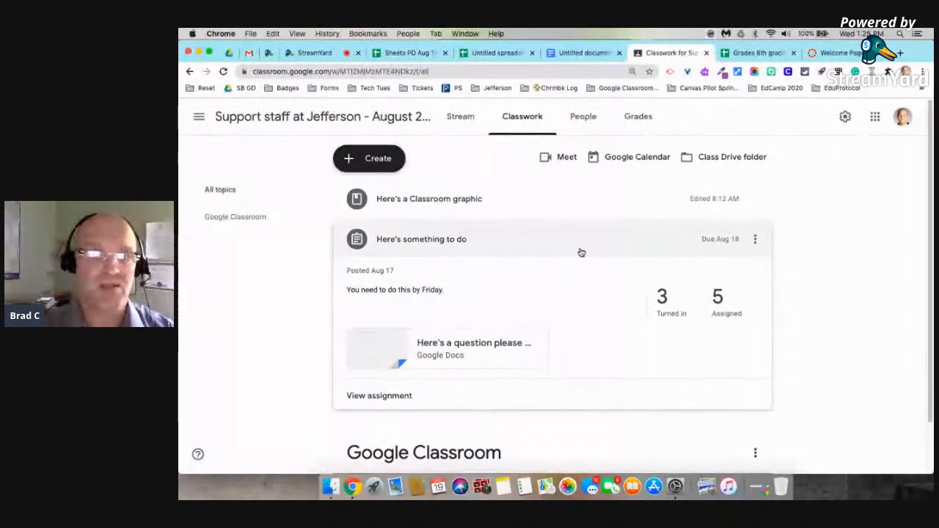
pyautogui.click(581, 252)
pyautogui.click(486, 296)
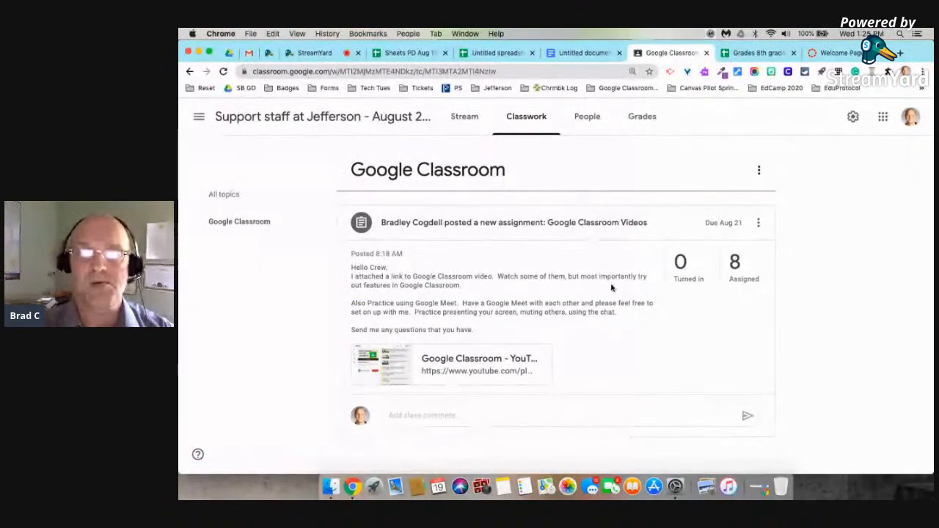
# Show Student work for Google Classroom Videos and its gear menu of grade export options.
pyautogui.click(585, 230)
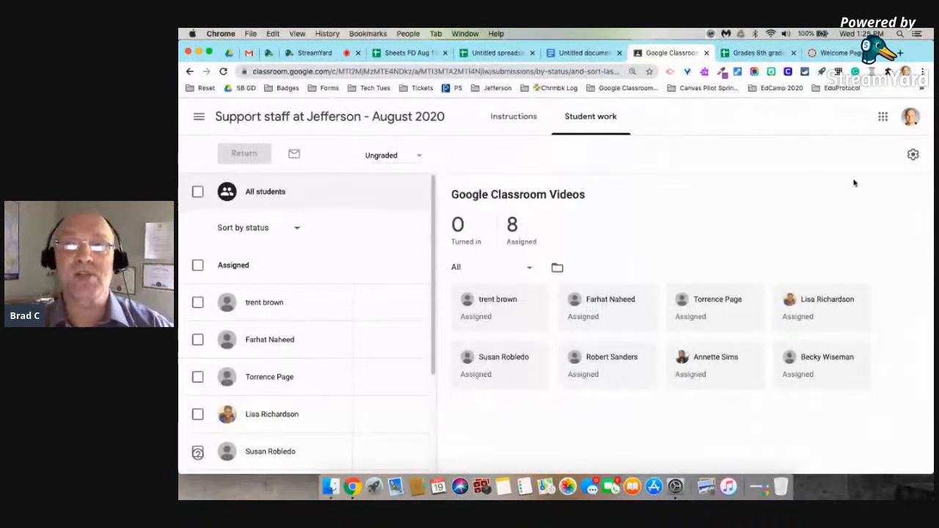
pyautogui.click(913, 155)
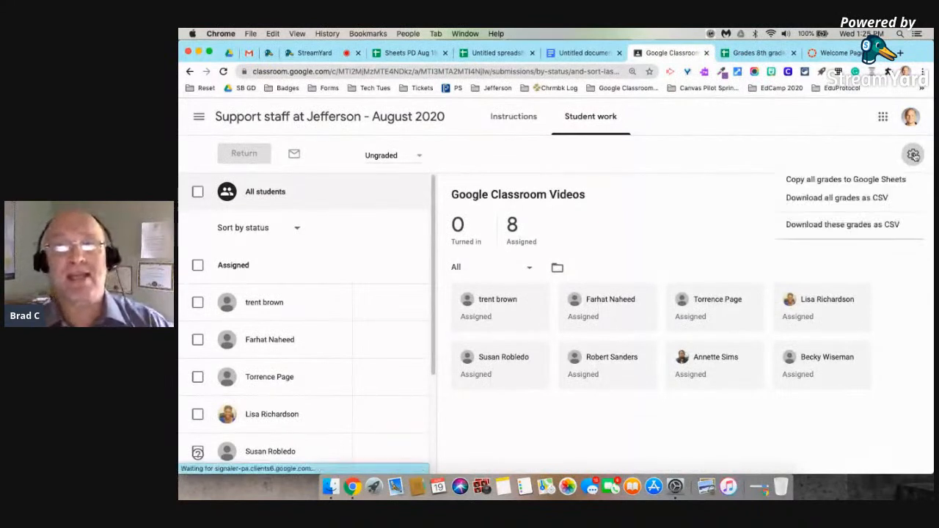
# Choose Copy all grades to Google Sheets from the settings menu.
pyautogui.click(812, 182)
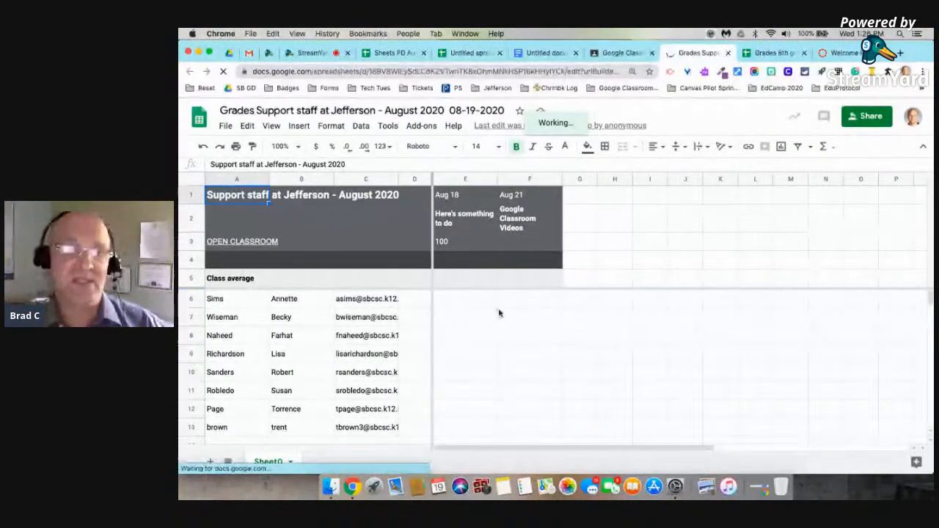
# Scroll through the exported grades, then return to the Classroom Student work tab.
pyautogui.scroll(-1, 471, 342)
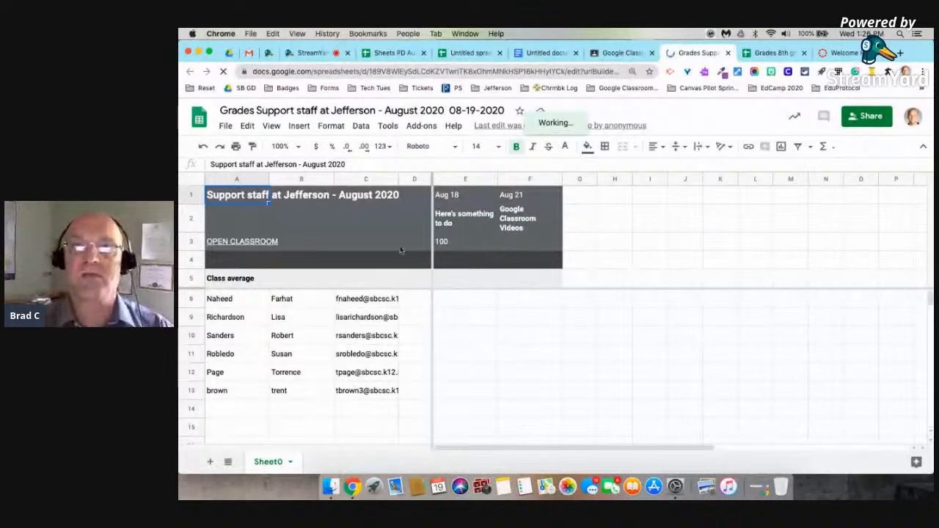
pyautogui.click(623, 52)
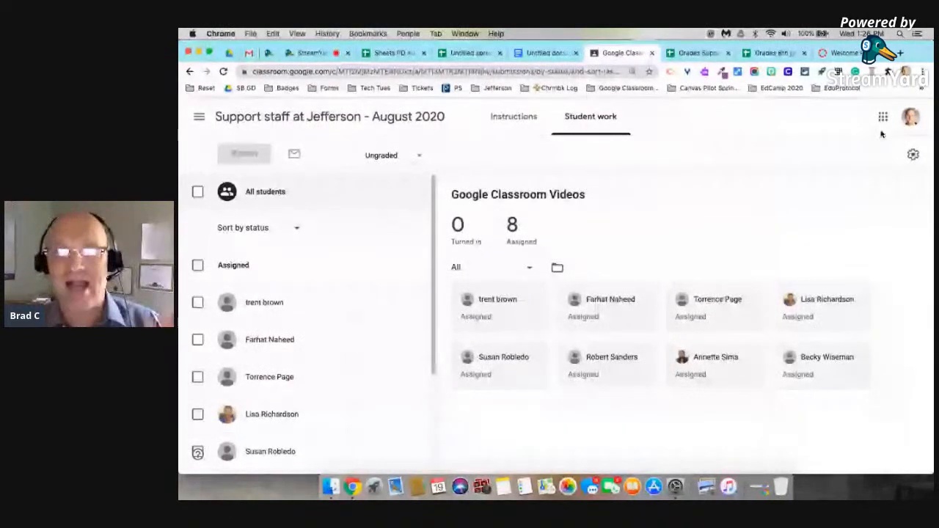
# Reopen Classroom's grade export options, then return to the exported Support staff grades spreadsheet.
pyautogui.click(913, 156)
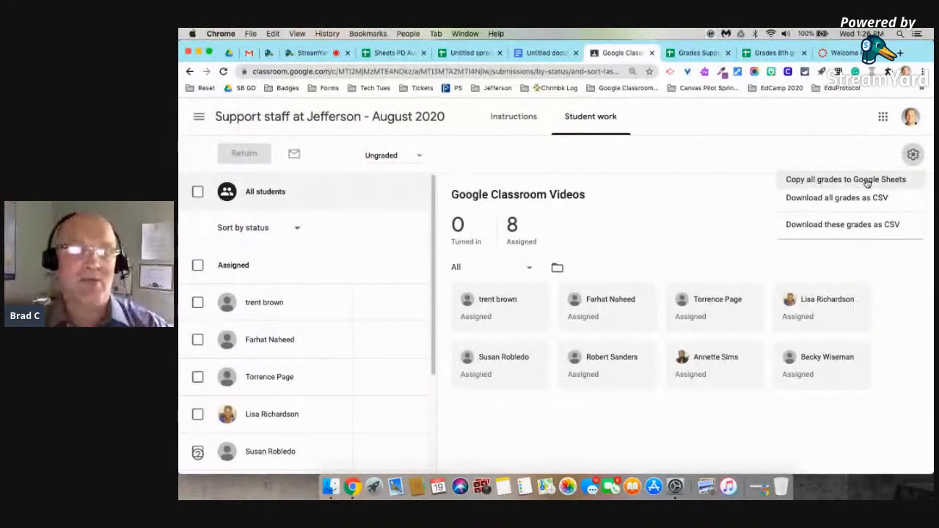
pyautogui.click(690, 55)
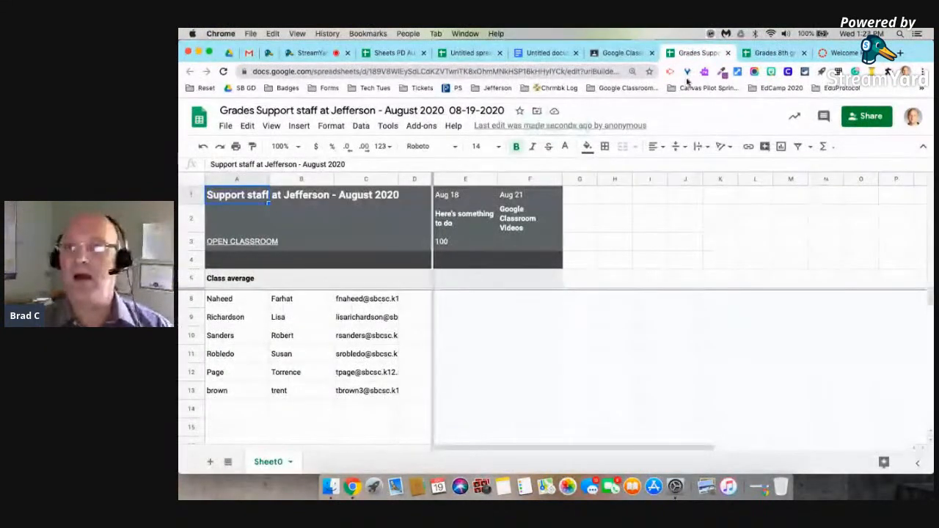
pyautogui.click(765, 54)
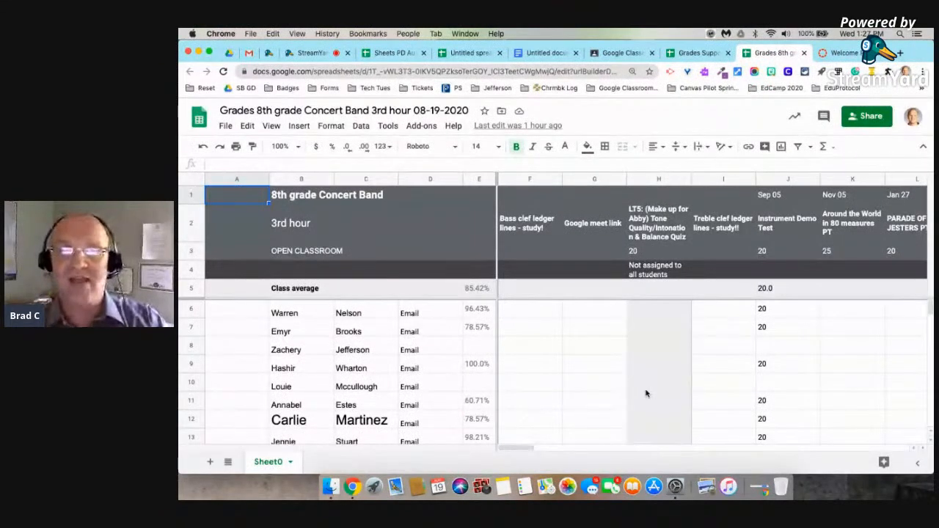
pyautogui.hscroll(5, 645, 394)
pyautogui.hscroll(10, 646, 394)
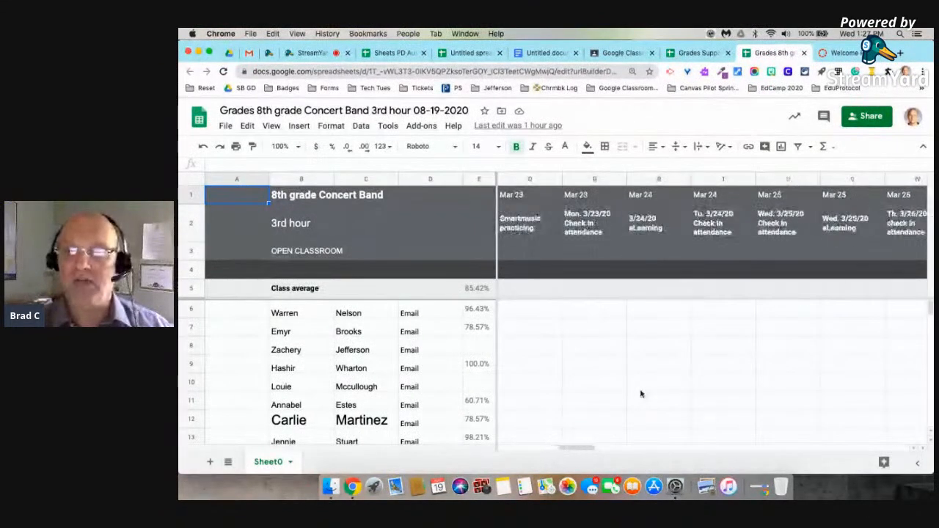
pyautogui.scroll(-1, 642, 394)
pyautogui.hscroll(15, 637, 395)
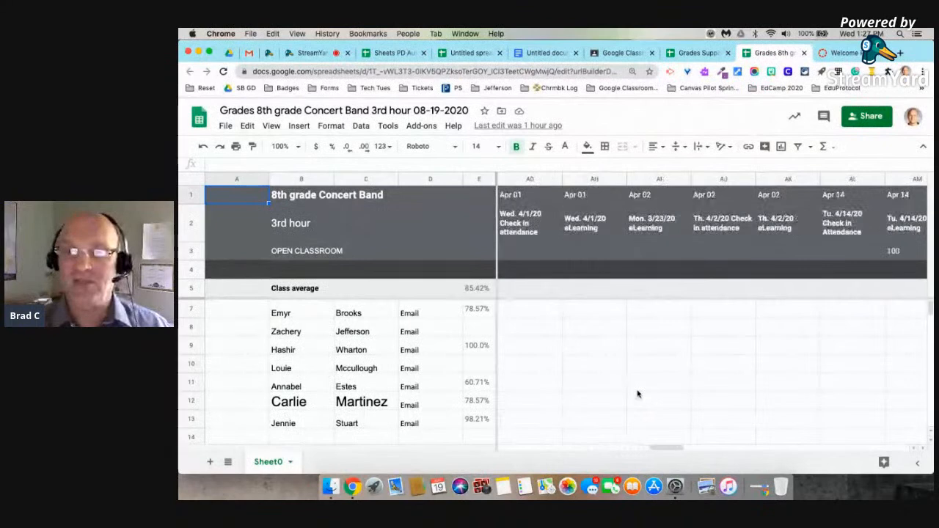
pyautogui.scroll(-1, 640, 393)
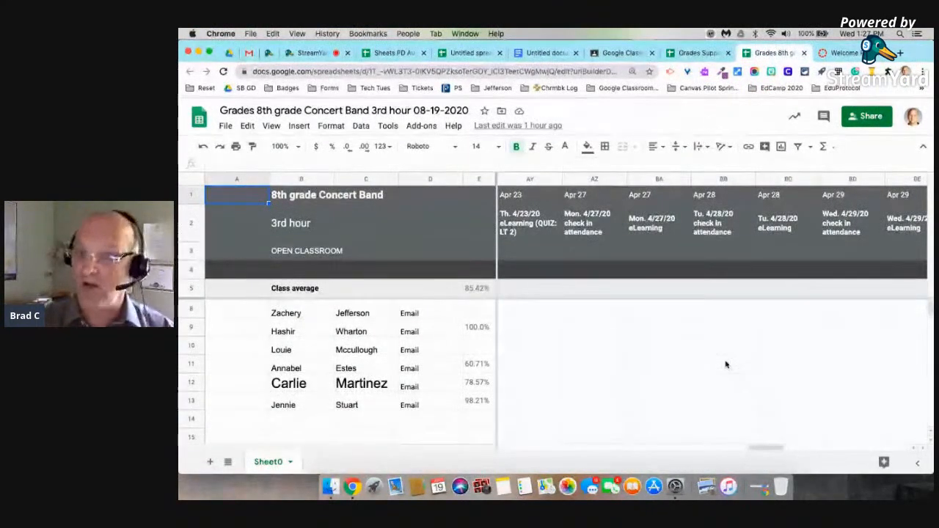
pyautogui.scroll(-3, 726, 365)
pyautogui.hscroll(1, 726, 365)
pyautogui.scroll(4, 725, 365)
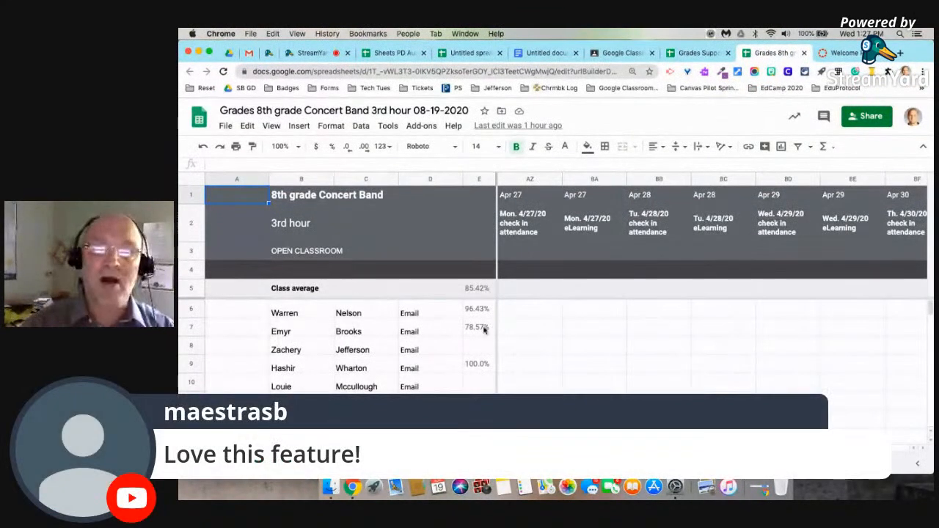
pyautogui.scroll(-2, 365, 371)
pyautogui.scroll(2, 365, 372)
pyautogui.hscroll(-1, 365, 373)
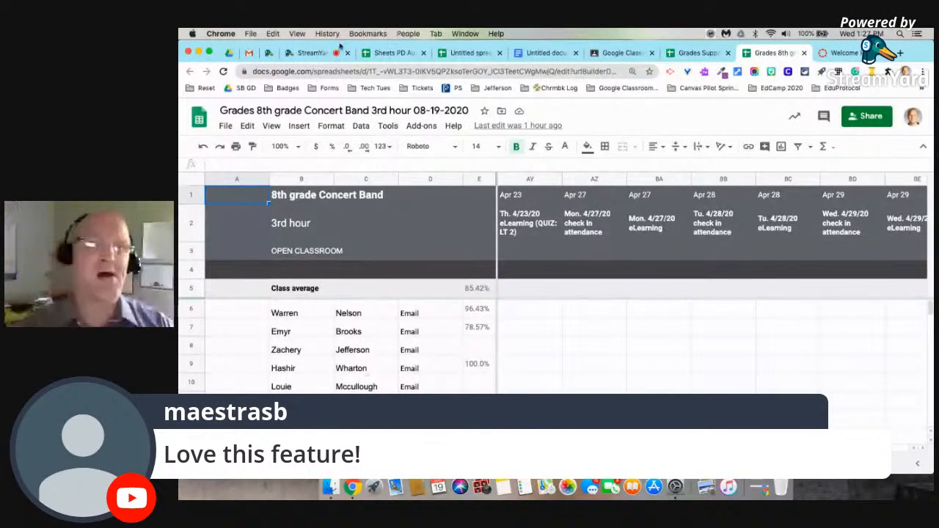
# In the Sheets PD practice file, go to the Blank Form attendance sheet.
pyautogui.click(389, 53)
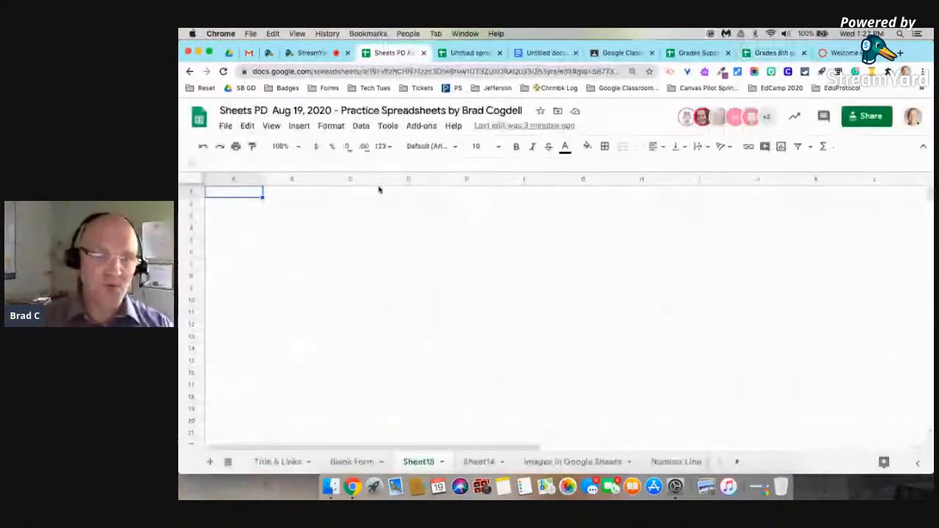
pyautogui.click(358, 463)
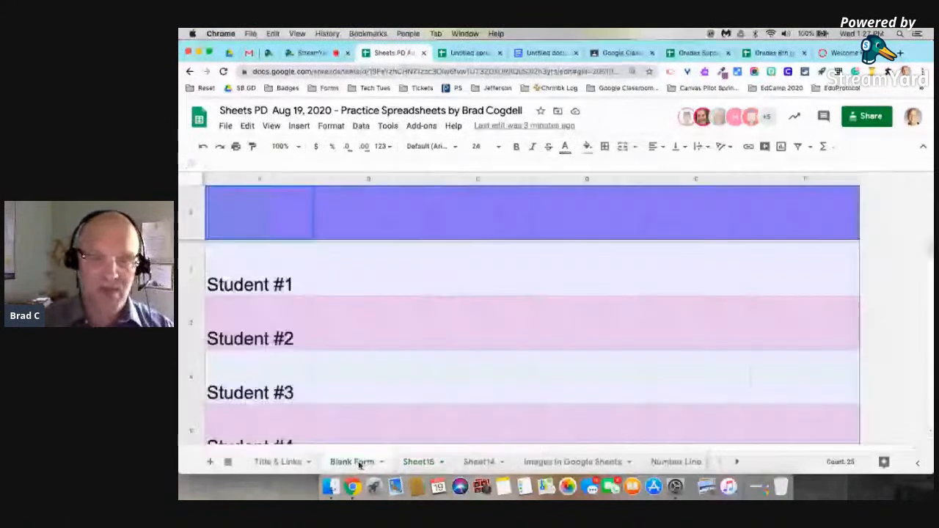
pyautogui.click(483, 460)
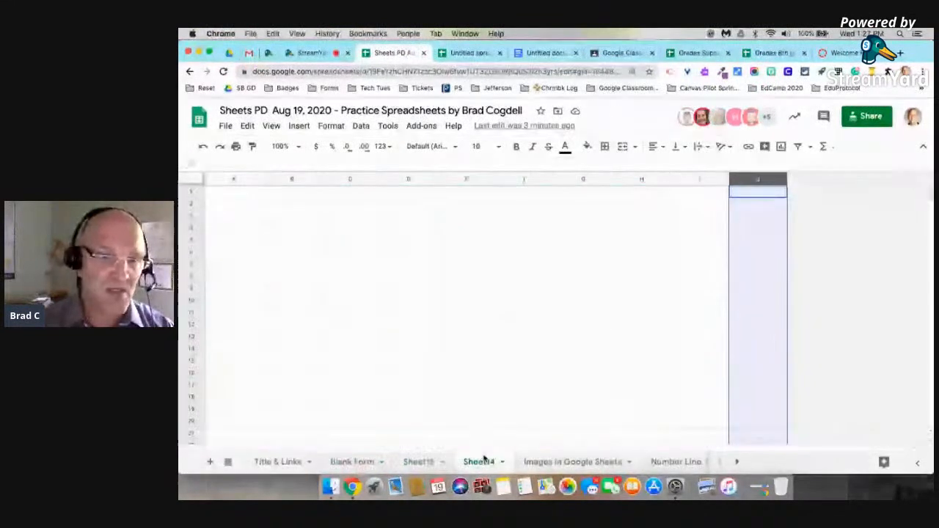
pyautogui.click(403, 460)
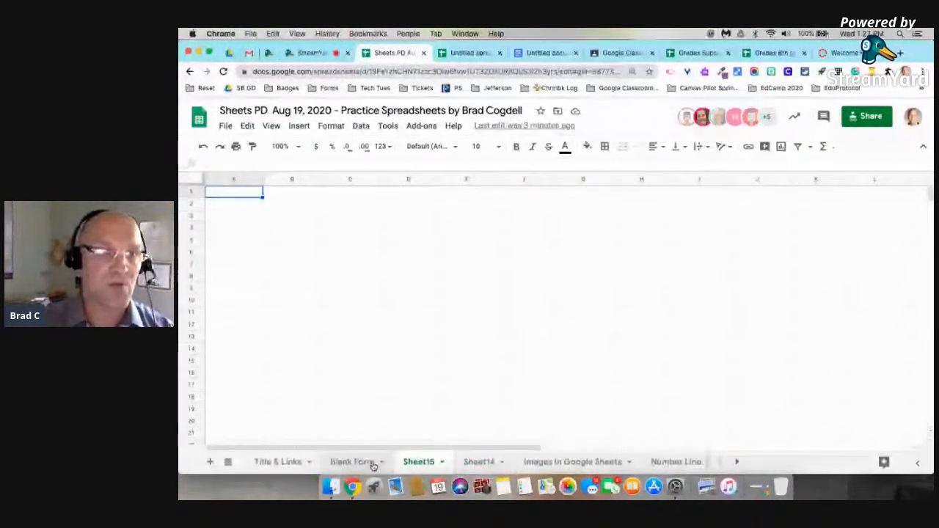
pyautogui.click(355, 461)
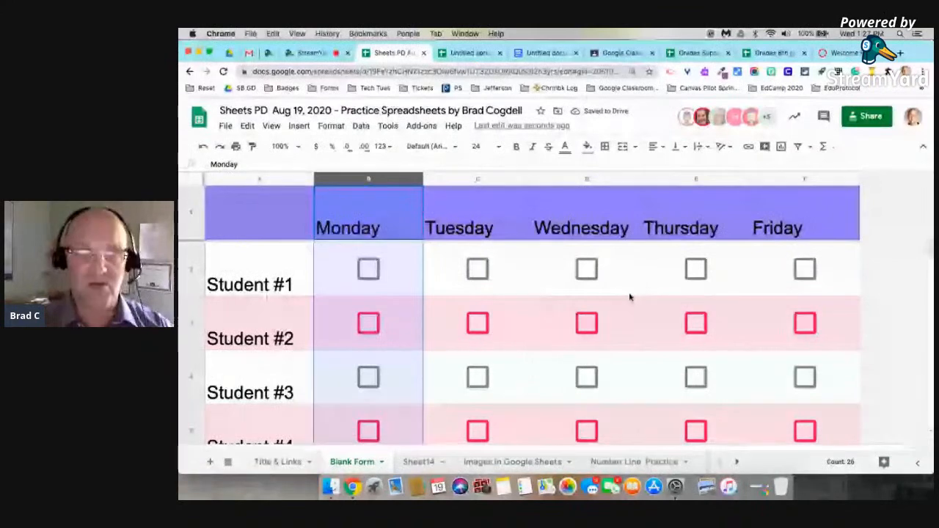
# Zoom out and copy the A1:F6 Monday–Friday checkbox grid.
pyautogui.press('super+minus')
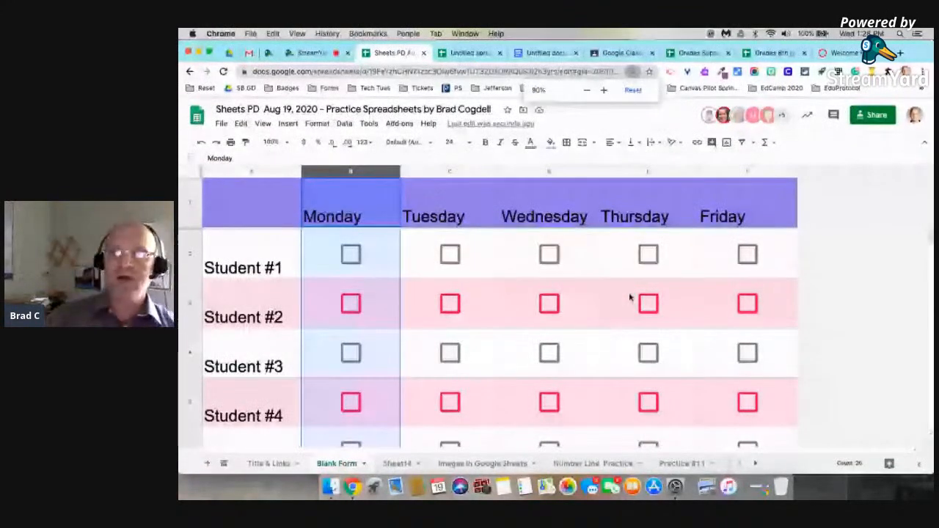
pyautogui.click(810, 305)
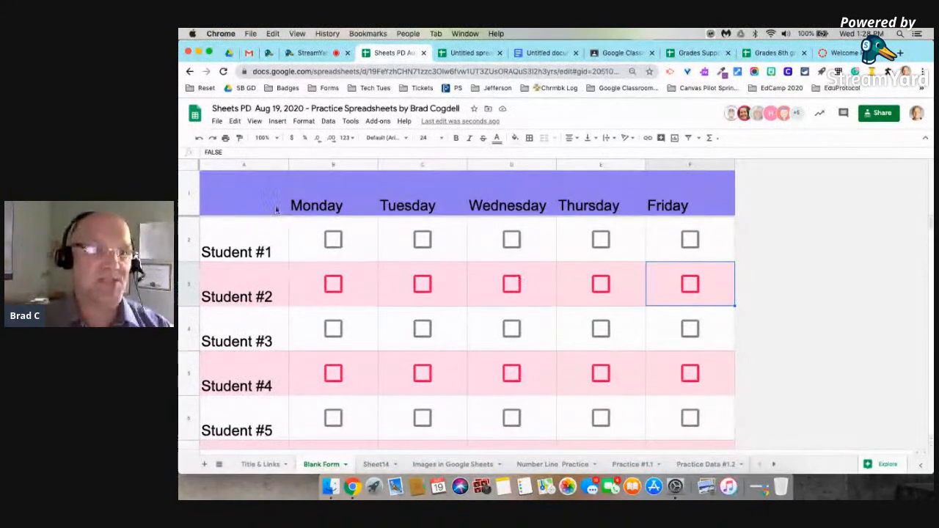
pyautogui.moveTo(234, 192); pyautogui.dragTo(683, 418)
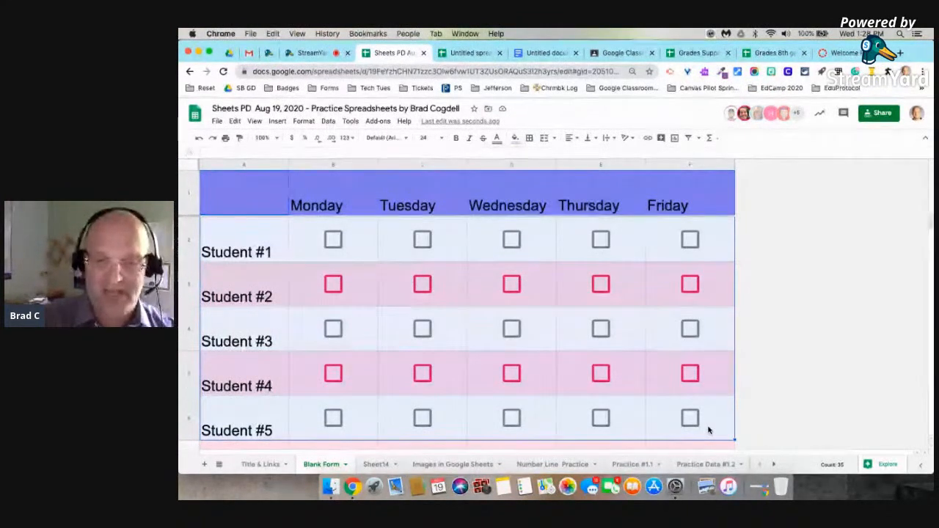
pyautogui.press('super+c')
# Copy the selected attendance grid via the right-click menu and switch to the Untitled document.
pyautogui.rightClick(708, 430)
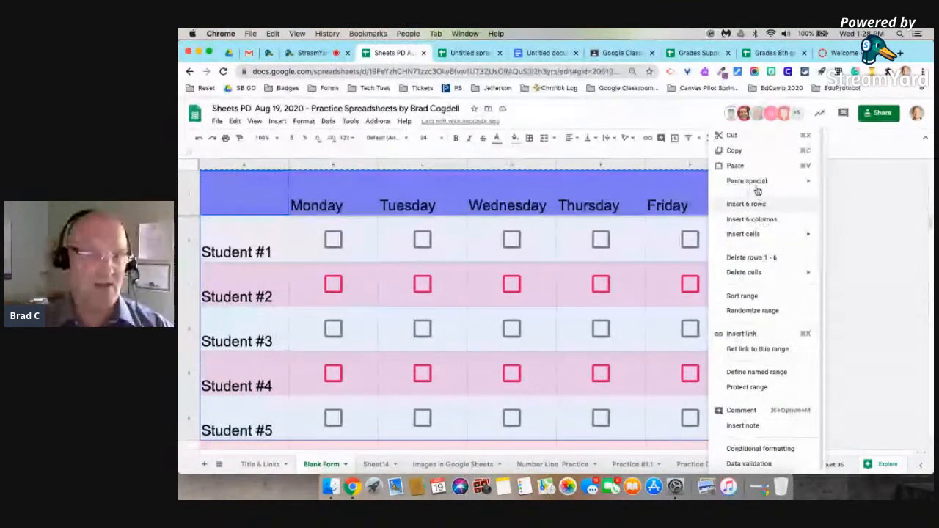
pyautogui.click(741, 150)
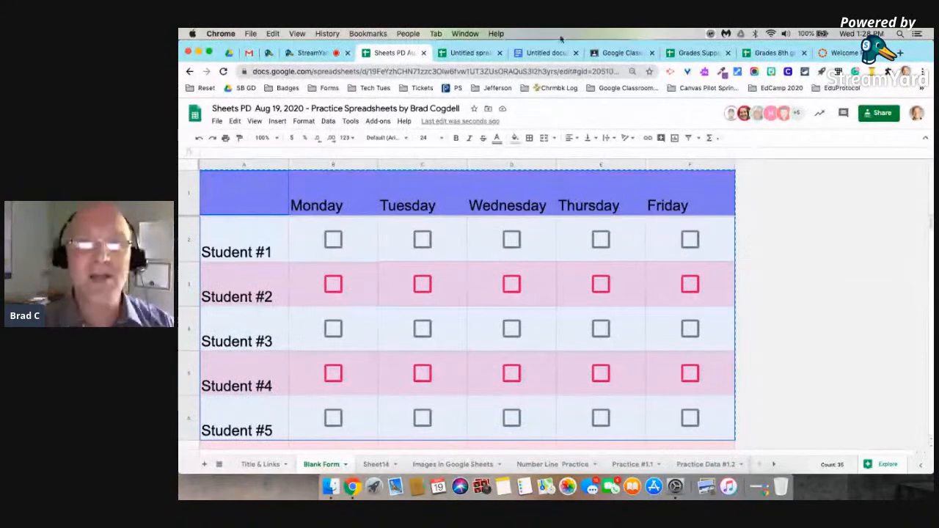
pyautogui.click(549, 53)
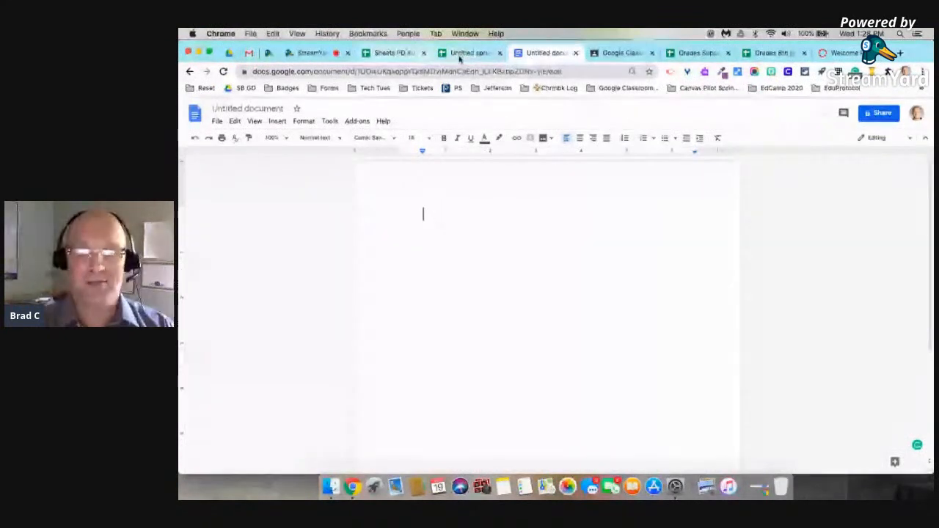
# Paste the grid into the Untitled document with Edit > Paste, choosing Link to spreadsheet.
pyautogui.click(394, 52)
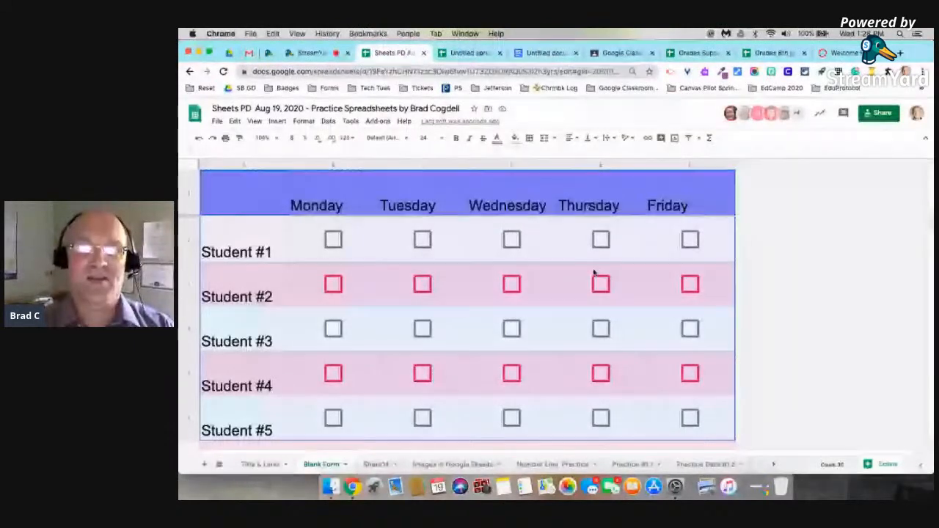
pyautogui.click(546, 53)
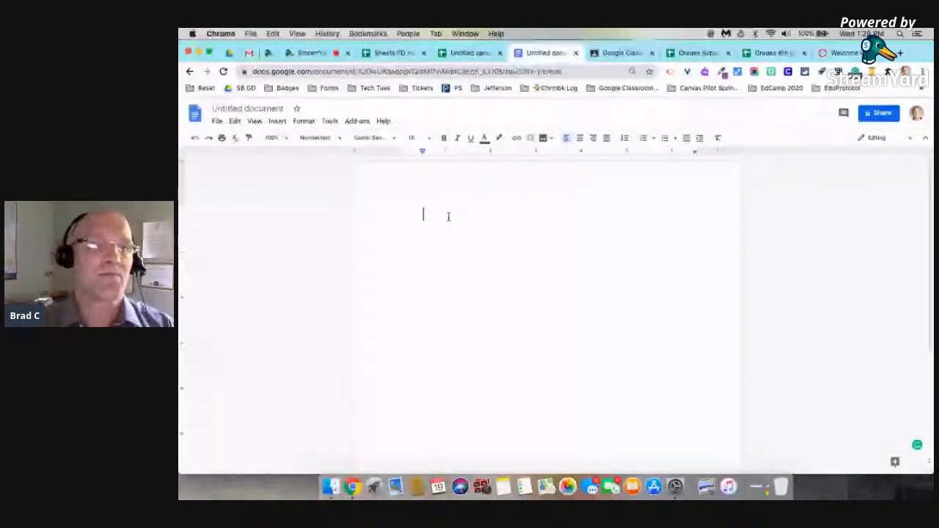
pyautogui.click(236, 122)
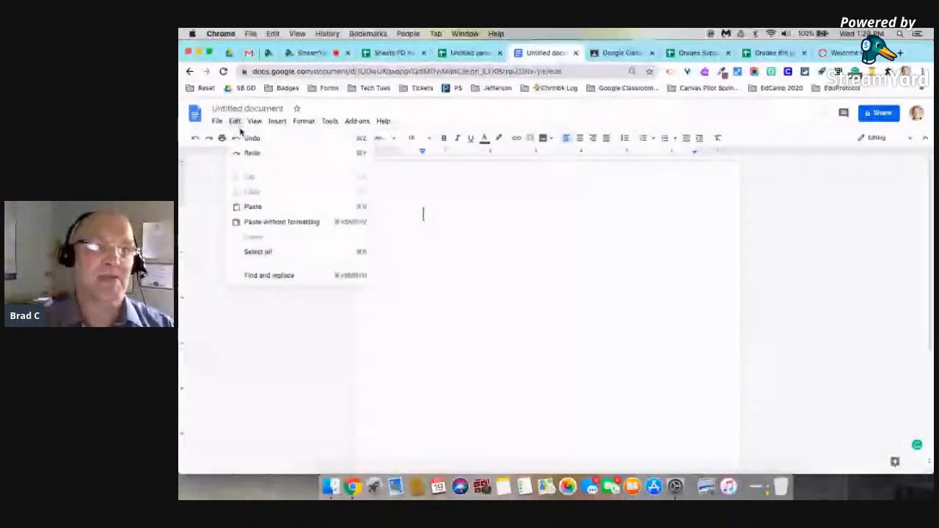
pyautogui.click(253, 206)
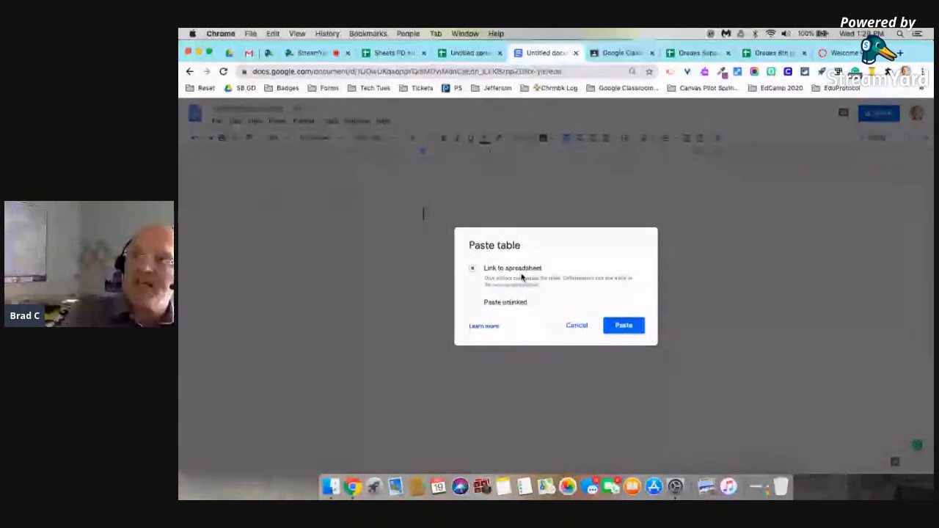
pyautogui.click(623, 326)
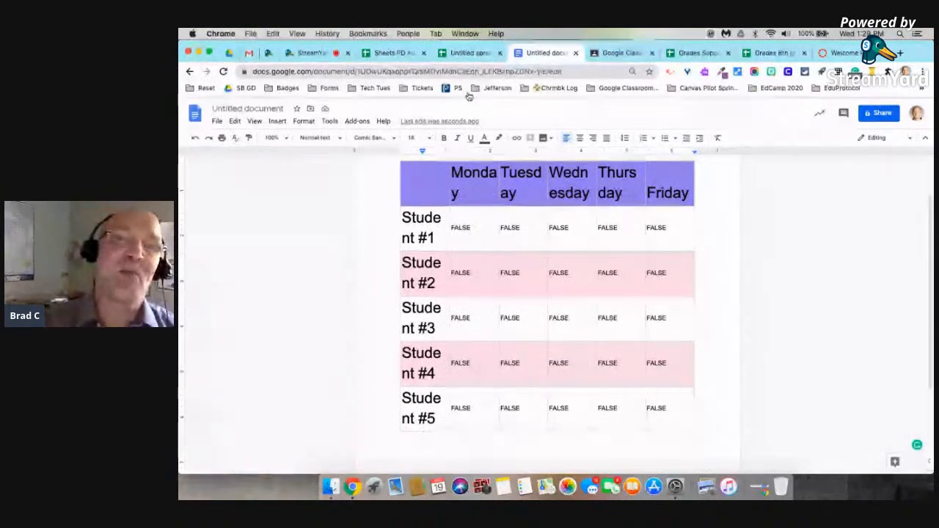
# Tick attendance for Student #1 Mon/Wed, #3 Tue/Thu, #4 and #5 Wed/Thu, then check the Doc's table.
pyautogui.click(395, 53)
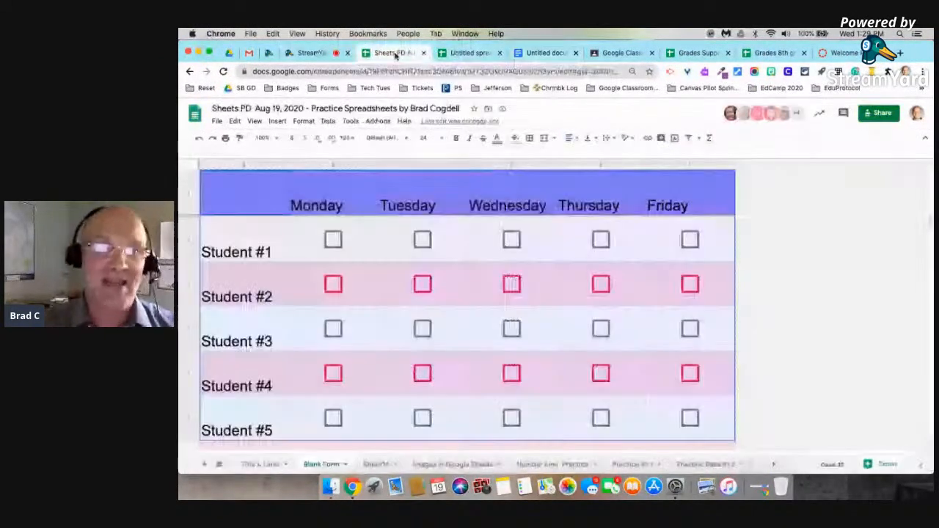
pyautogui.click(334, 241)
pyautogui.click(512, 242)
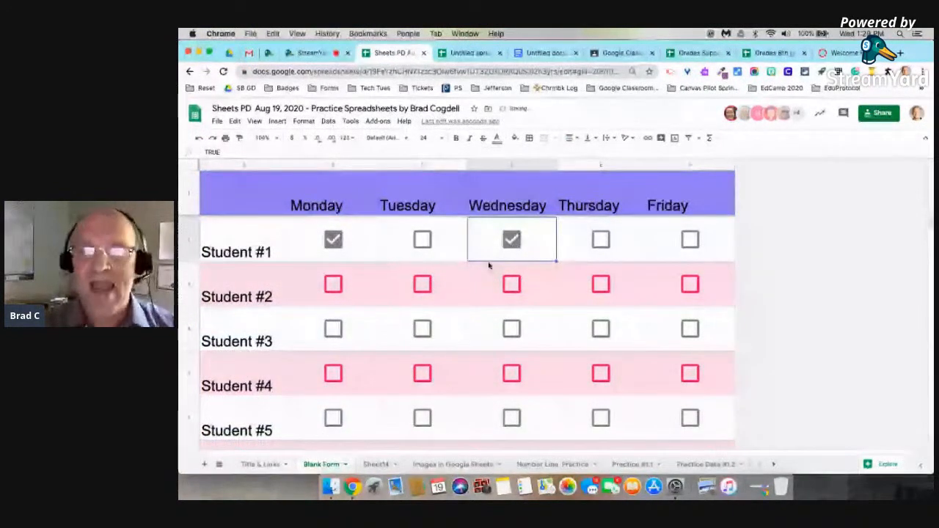
pyautogui.click(423, 329)
pyautogui.click(601, 329)
pyautogui.click(512, 375)
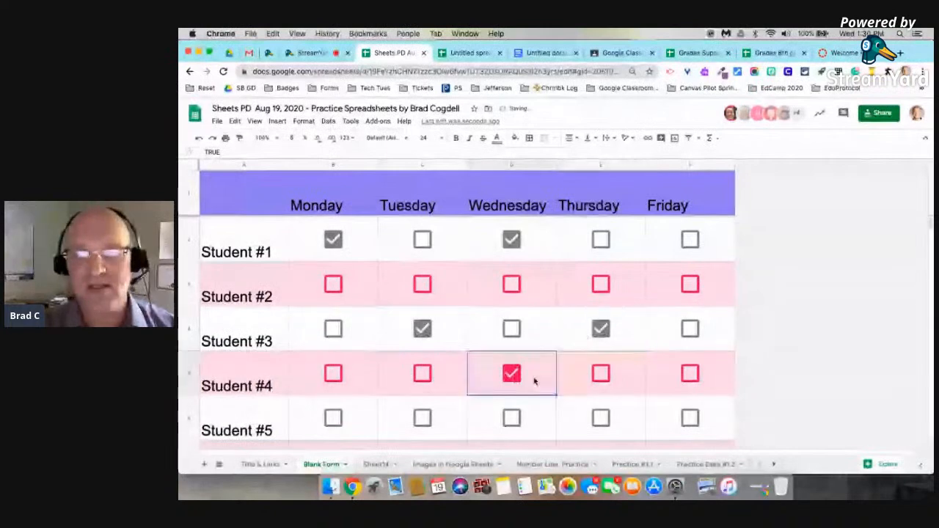
pyautogui.click(601, 374)
pyautogui.click(601, 418)
pyautogui.click(512, 418)
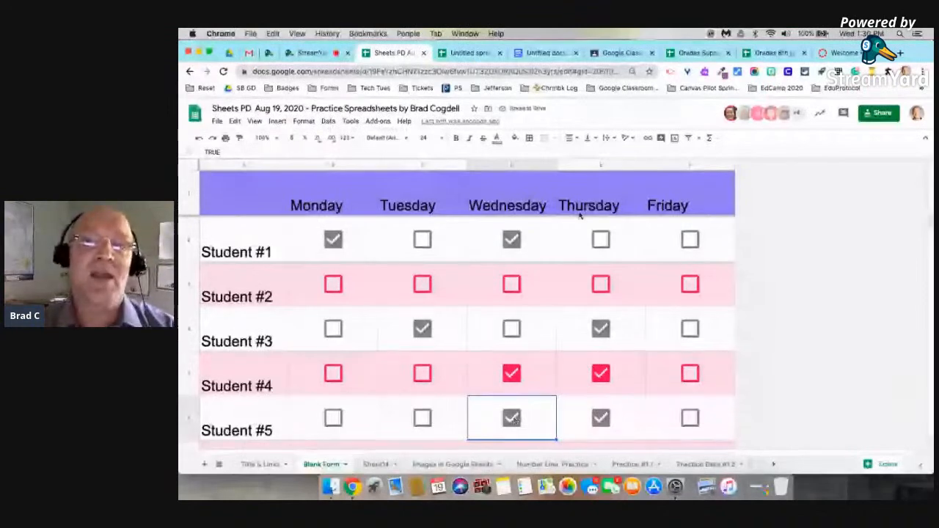
pyautogui.click(545, 54)
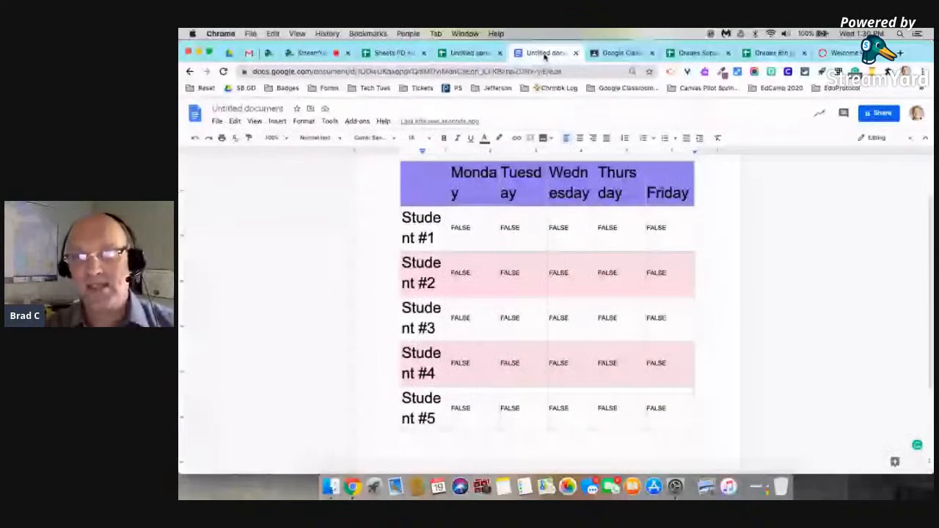
pyautogui.scroll(2, 586, 193)
pyautogui.click(640, 218)
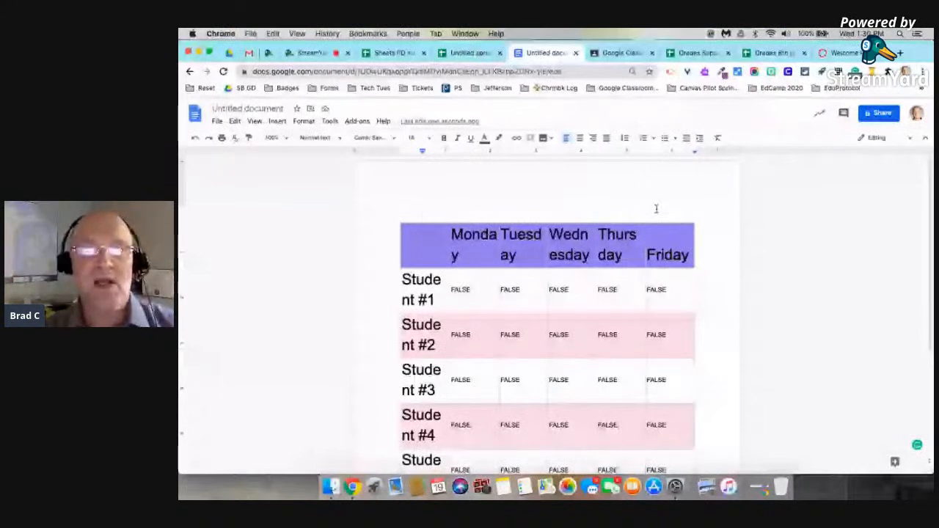
pyautogui.click(656, 229)
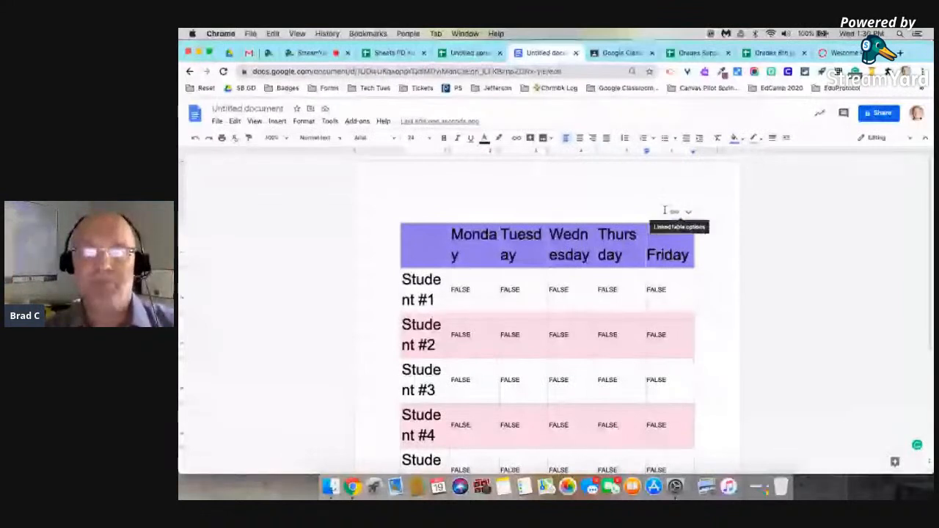
pyautogui.click(660, 215)
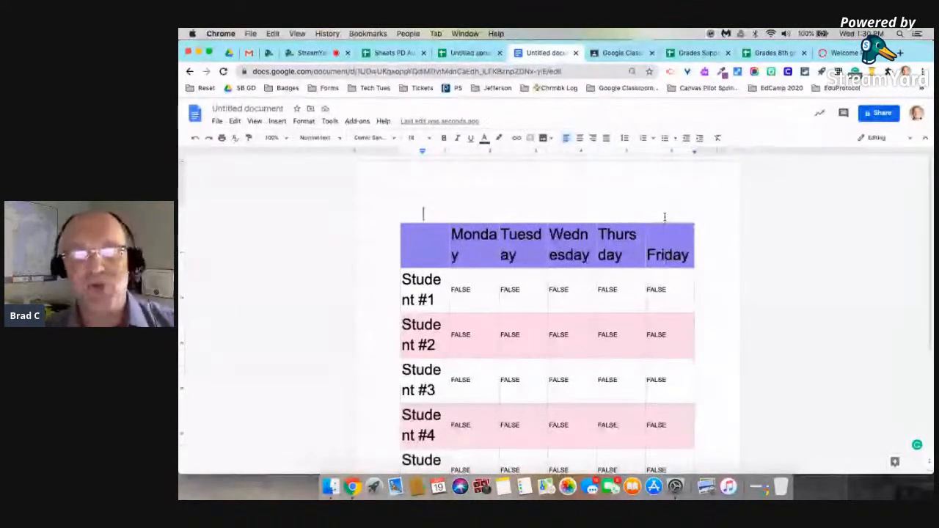
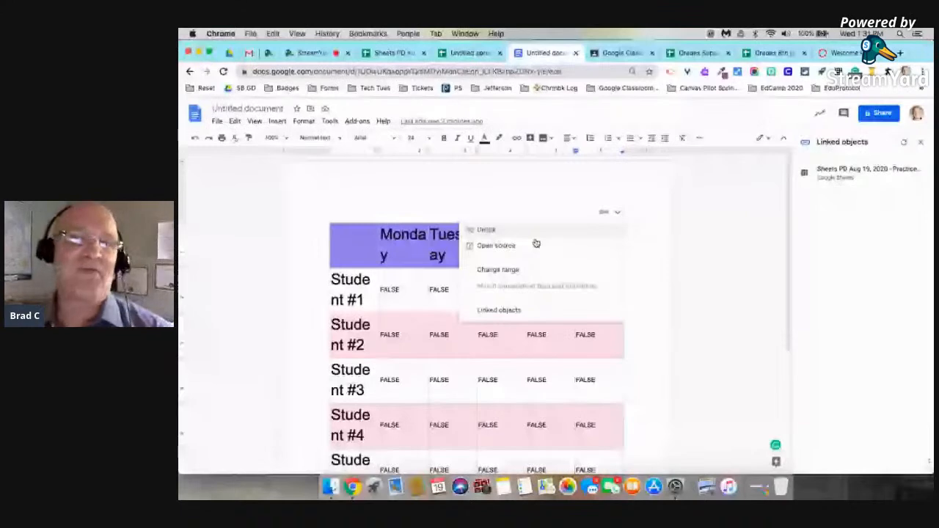
# Dismiss the linked table's options and return to the PD Aug 19 practice spreadsheet.
pyautogui.click(558, 193)
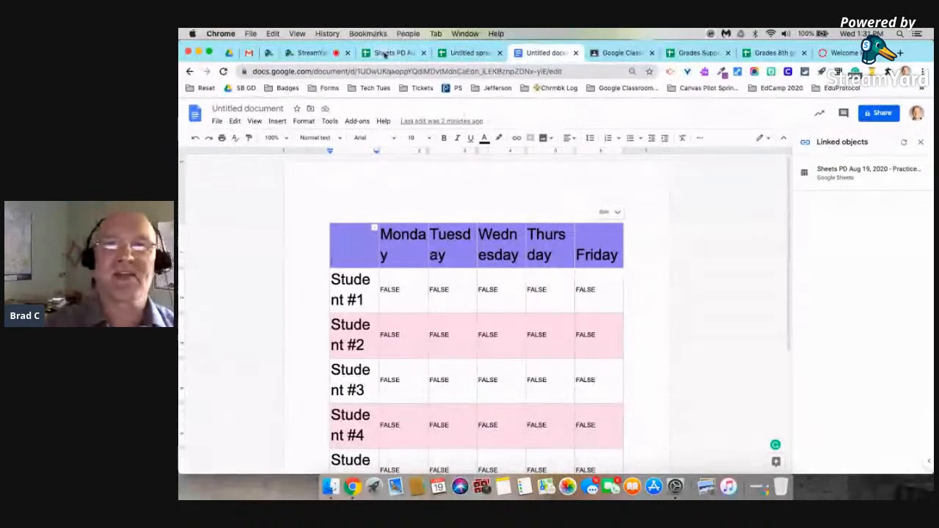
pyautogui.click(387, 57)
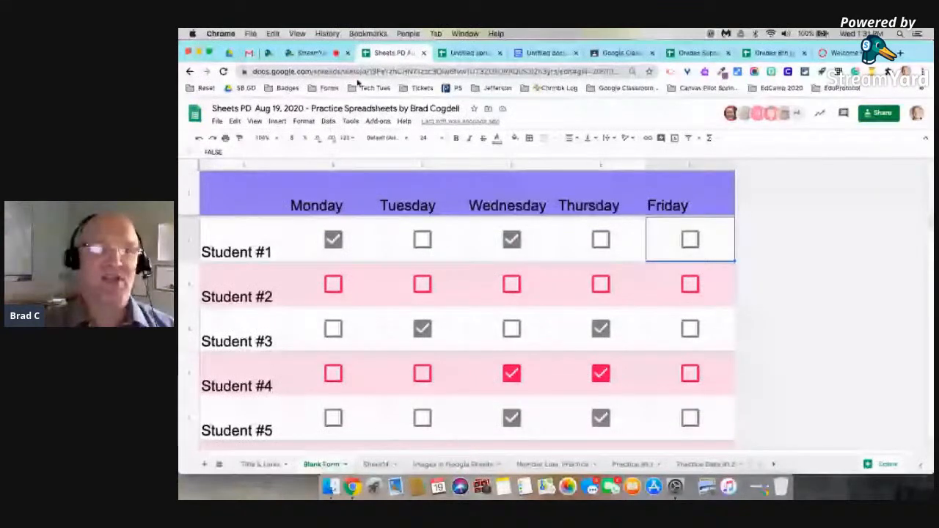
# Switch to the desktop with the agenda and scroll through it.
pyautogui.hotkey('ctrl', 'Left')
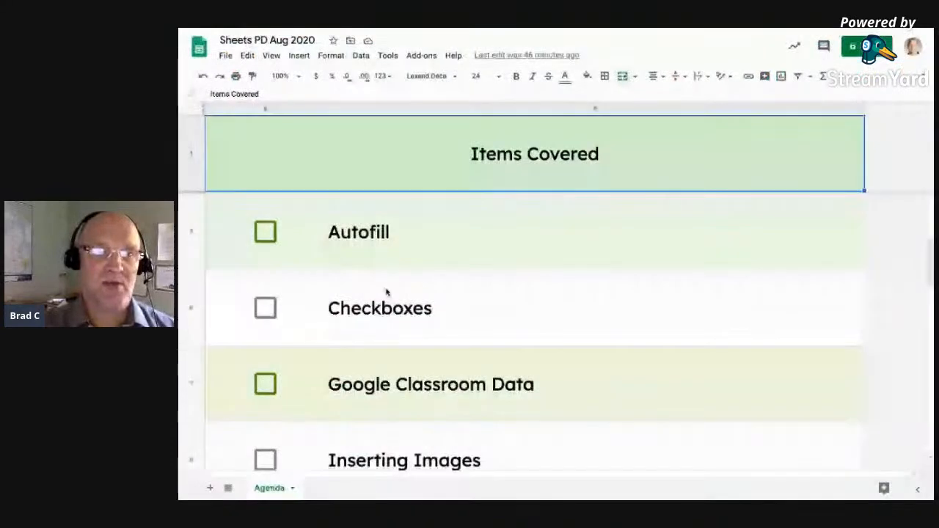
pyautogui.scroll(-5, 386, 292)
pyautogui.scroll(3, 387, 293)
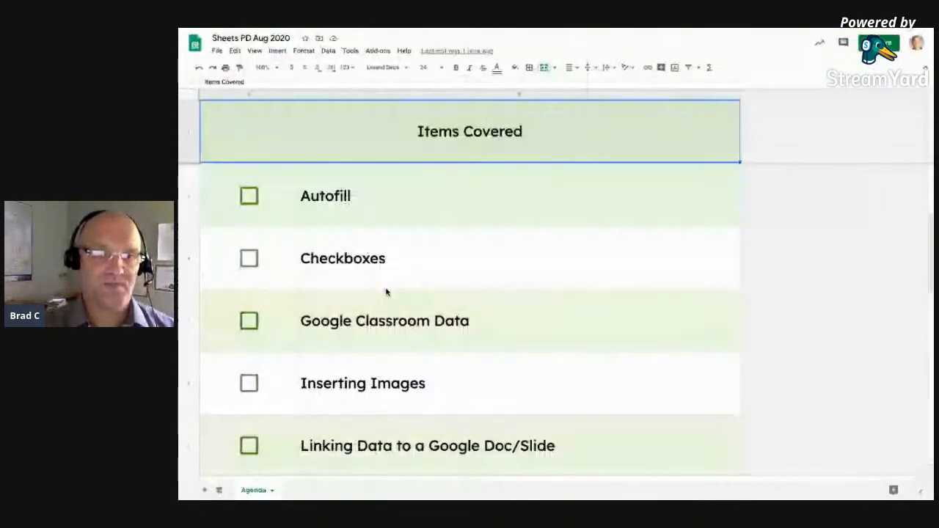
pyautogui.scroll(-1, 386, 292)
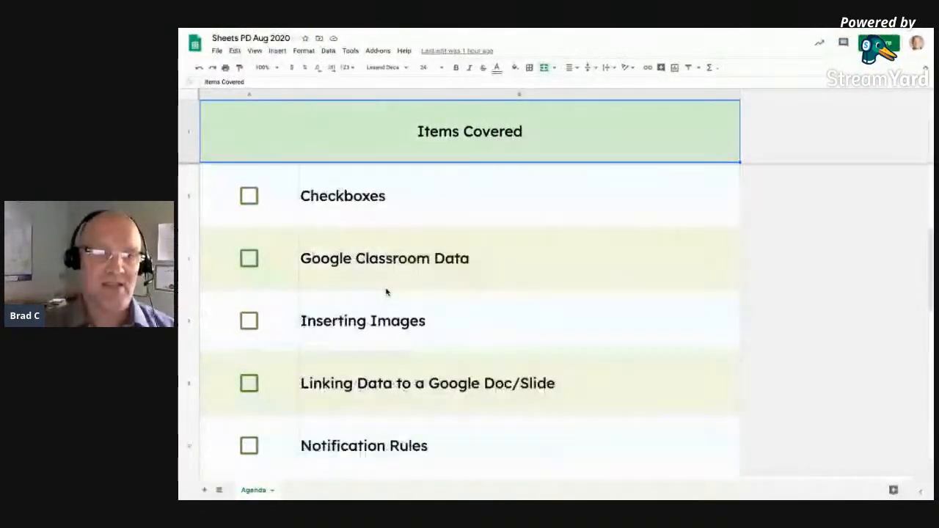
# Return to the checkbox grid spreadsheet and go to the blank Sheet14.
pyautogui.hotkey('ctrl', 'Right')
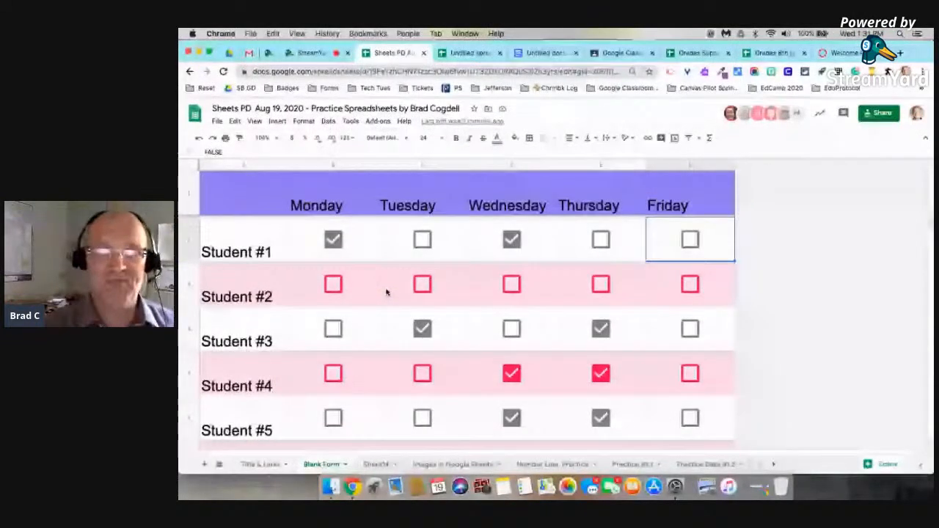
pyautogui.hotkey('ctrl', 'Left')
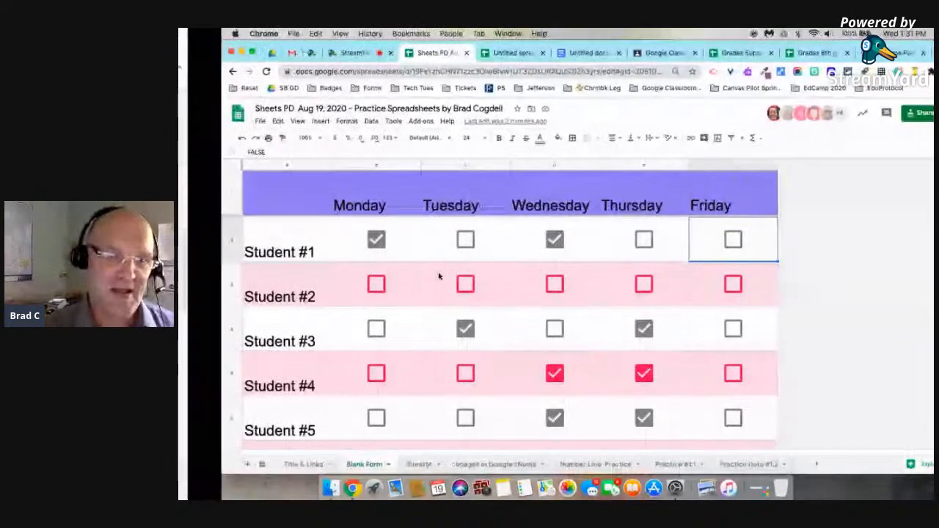
pyautogui.hotkey('ctrl', 'Right')
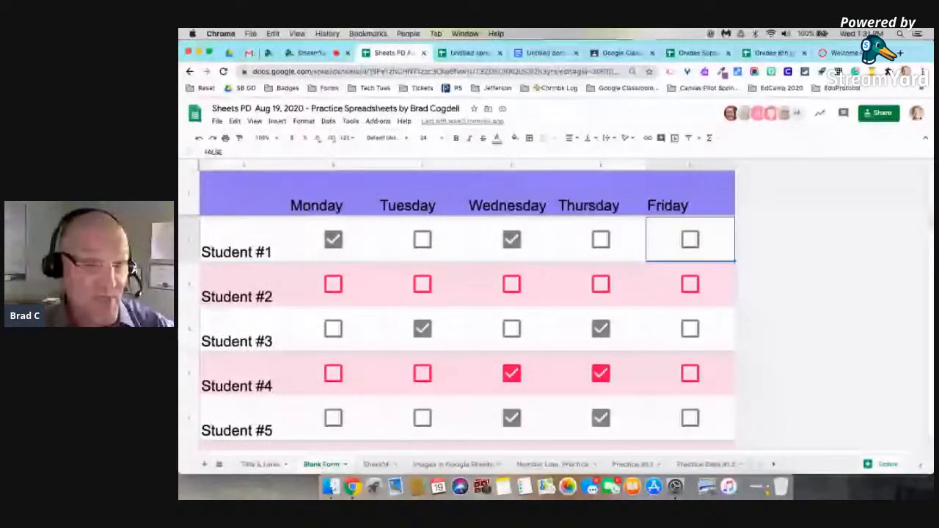
pyautogui.click(374, 464)
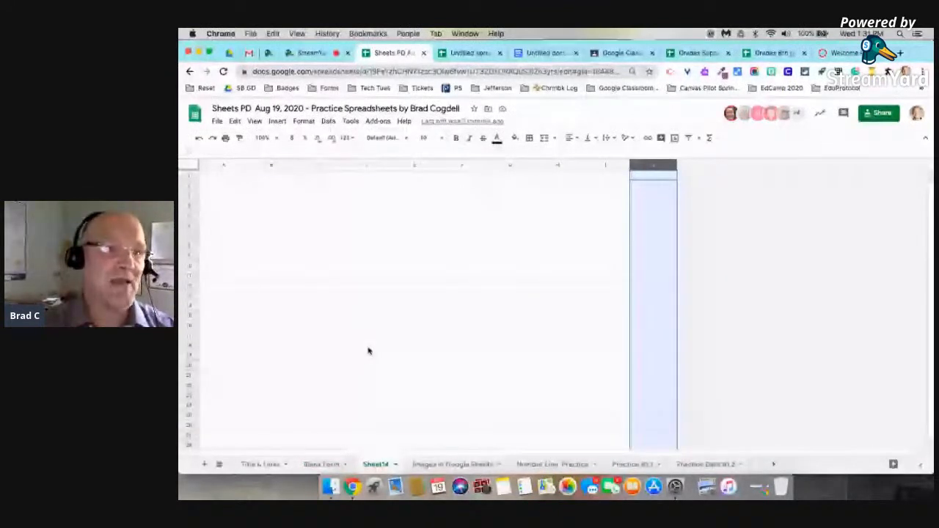
# Widen all columns and make all rows taller across the whole of Sheet14.
pyautogui.click(189, 167)
pyautogui.moveTo(247, 165); pyautogui.dragTo(301, 172)
pyautogui.moveTo(189, 180); pyautogui.dragTo(202, 237)
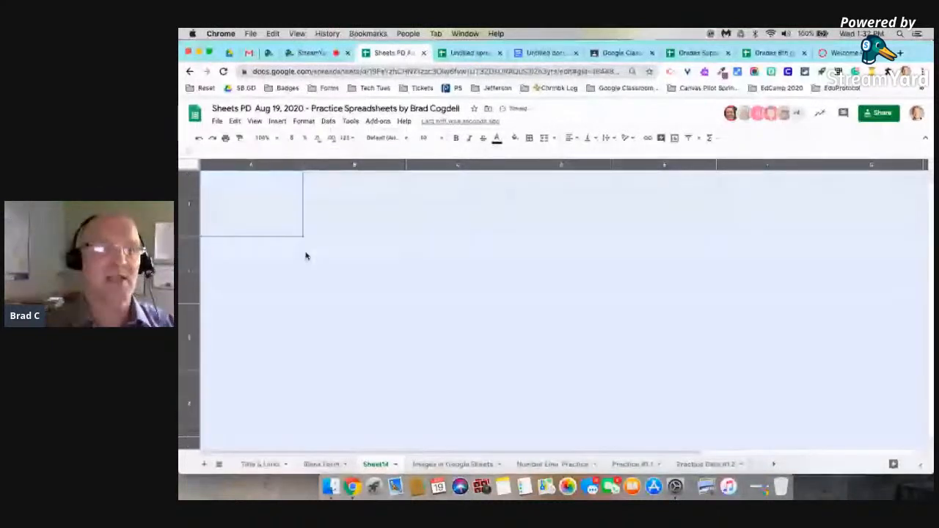
pyautogui.click(268, 215)
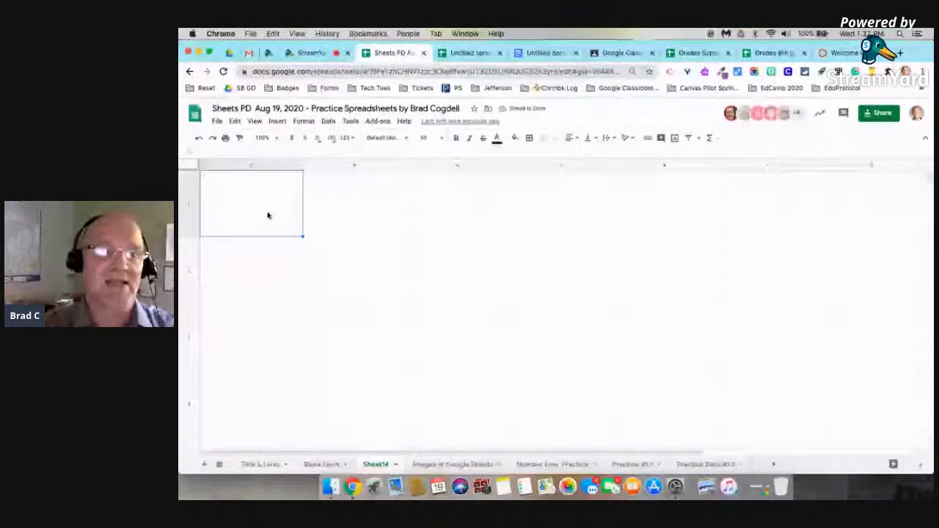
# Enter 23 in cell B1, then select cell C2.
pyautogui.click(374, 203)
pyautogui.write('klajsdhkajsdkl')
pyautogui.press('BackSpace')
pyautogui.press('BackSpace')
pyautogui.press('BackSpace')
pyautogui.press('BackSpace')
pyautogui.press('BackSpace')
pyautogui.press('BackSpace')
pyautogui.press('BackSpace')
pyautogui.press('BackSpace')
pyautogui.press('BackSpace')
pyautogui.press('BackSpace')
pyautogui.press('BackSpace')
pyautogui.press('BackSpace')
pyautogui.press('BackSpace')
pyautogui.press('BackSpace')
pyautogui.write('23')
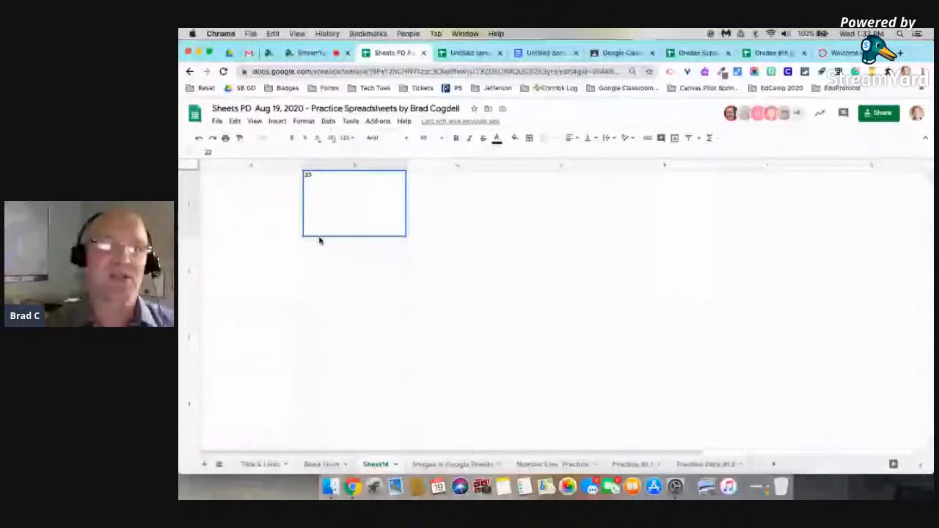
pyautogui.press('Left')
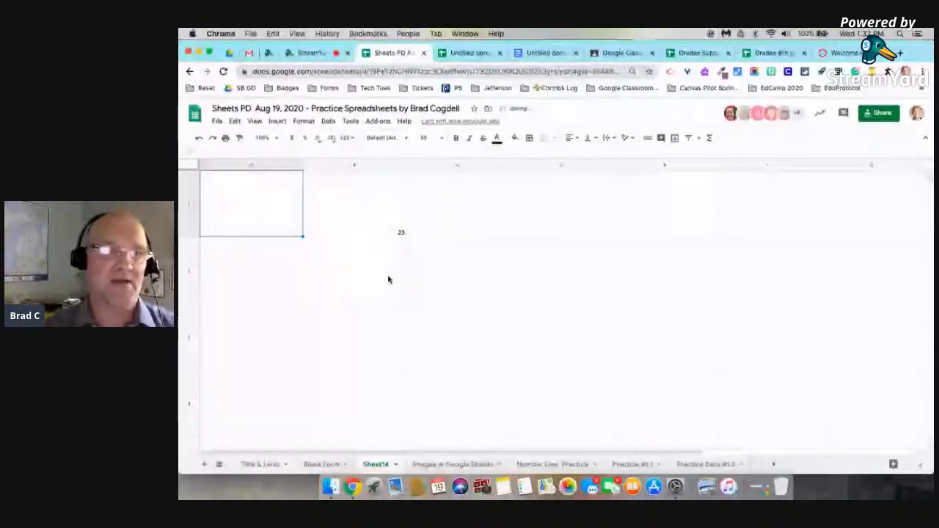
pyautogui.click(450, 277)
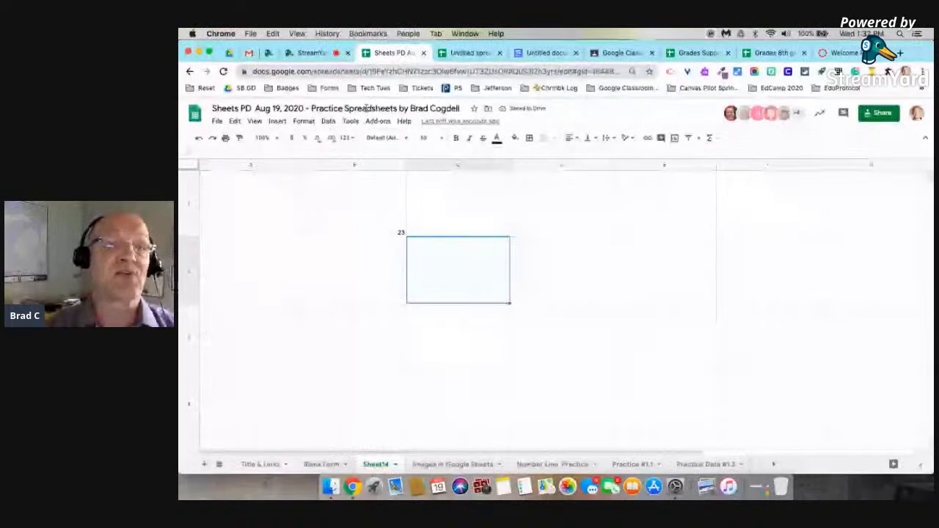
# Insert a chicken drumstick picture from a Google Image Search for 'chicken' into cell C2.
pyautogui.click(279, 121)
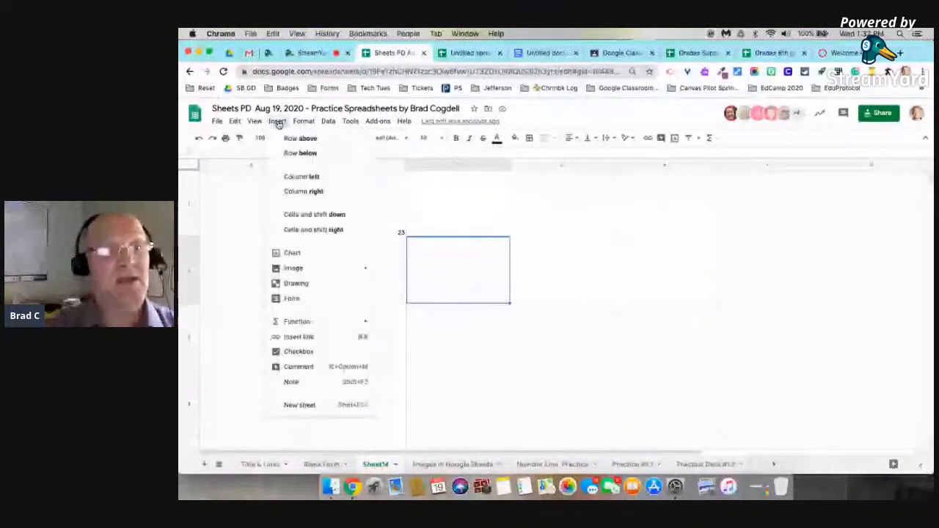
pyautogui.moveTo(318, 273)
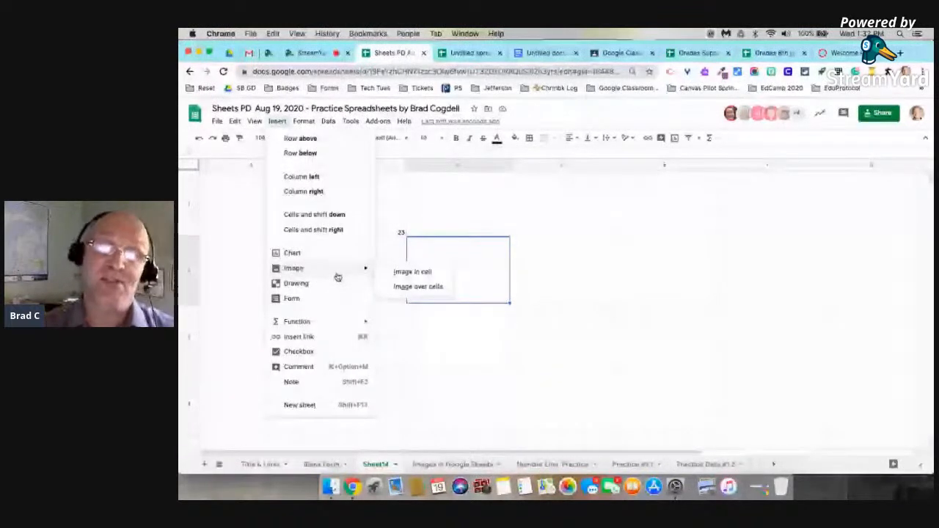
pyautogui.click(420, 275)
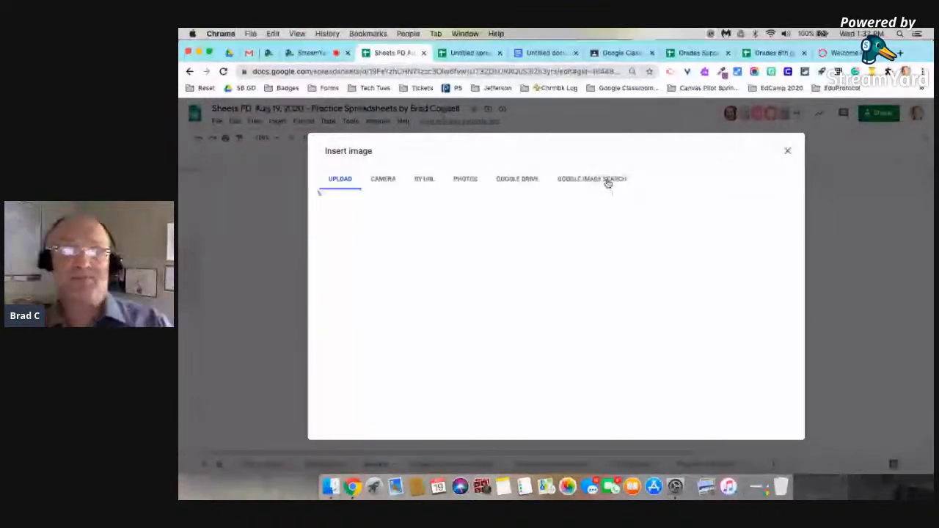
pyautogui.click(608, 180)
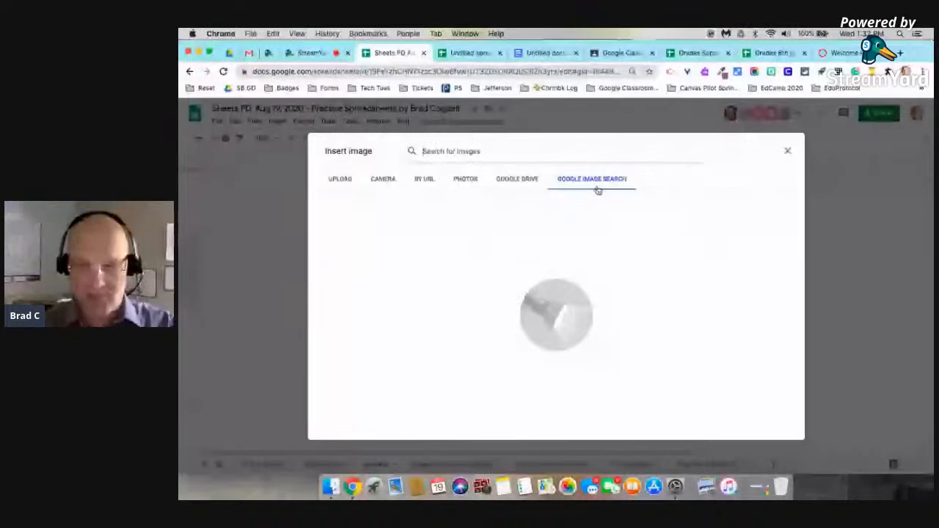
pyautogui.click(560, 151)
pyautogui.write('chicke')
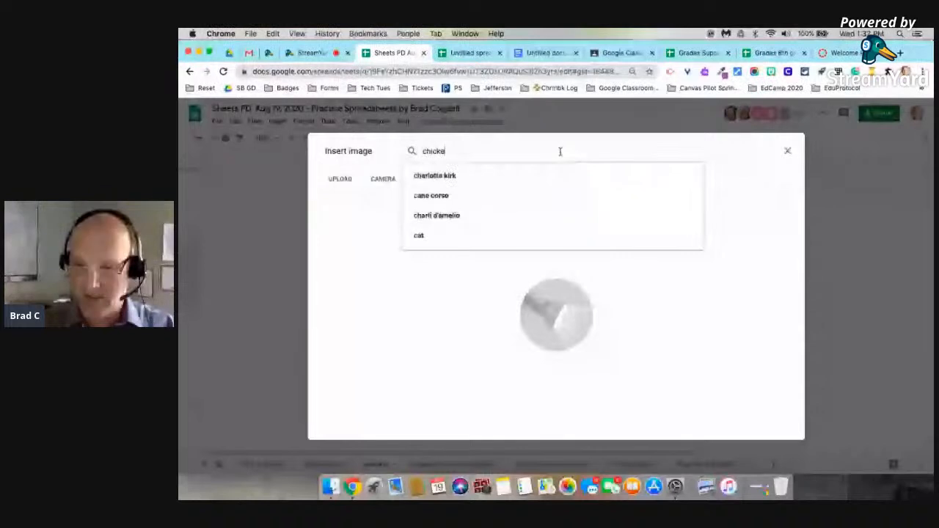
pyautogui.write('n')
pyautogui.press('Return')
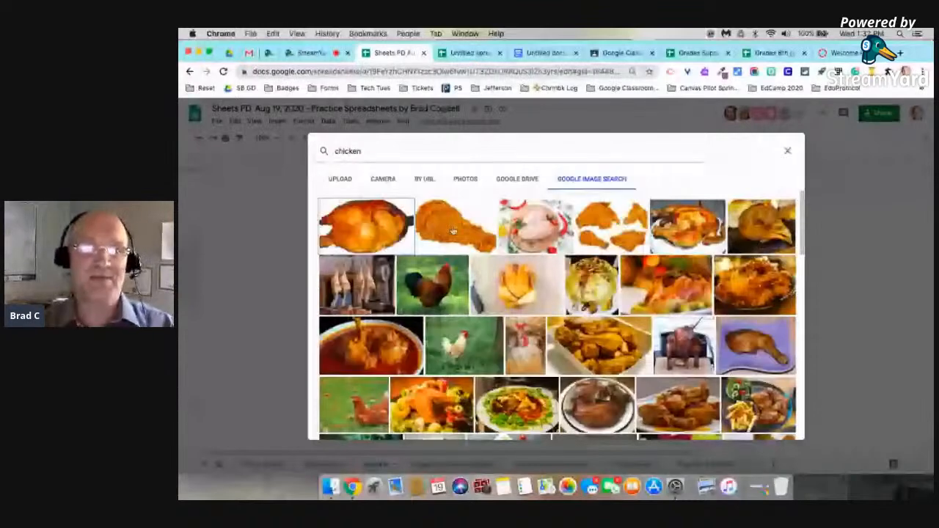
pyautogui.doubleClick(453, 231)
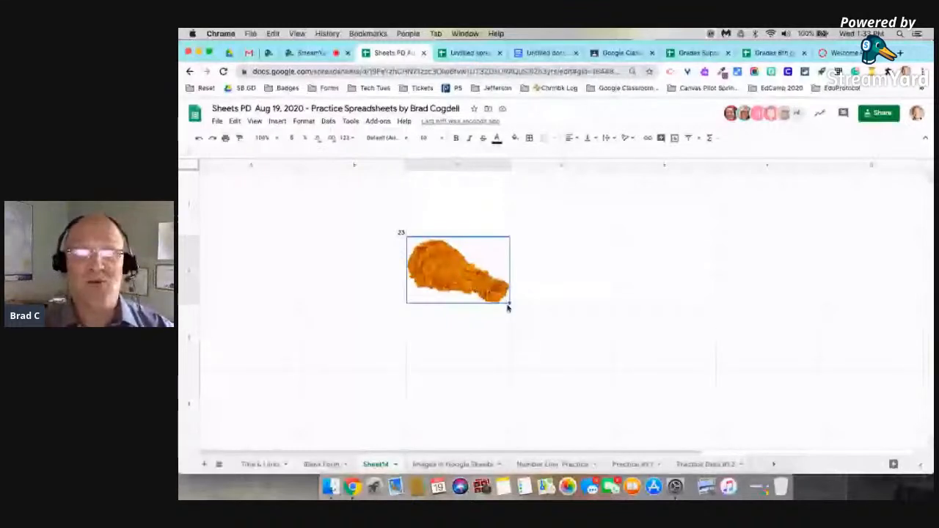
# Fill the drumstick across three more cells and down into row 3.
pyautogui.moveTo(499, 293); pyautogui.dragTo(765, 288)
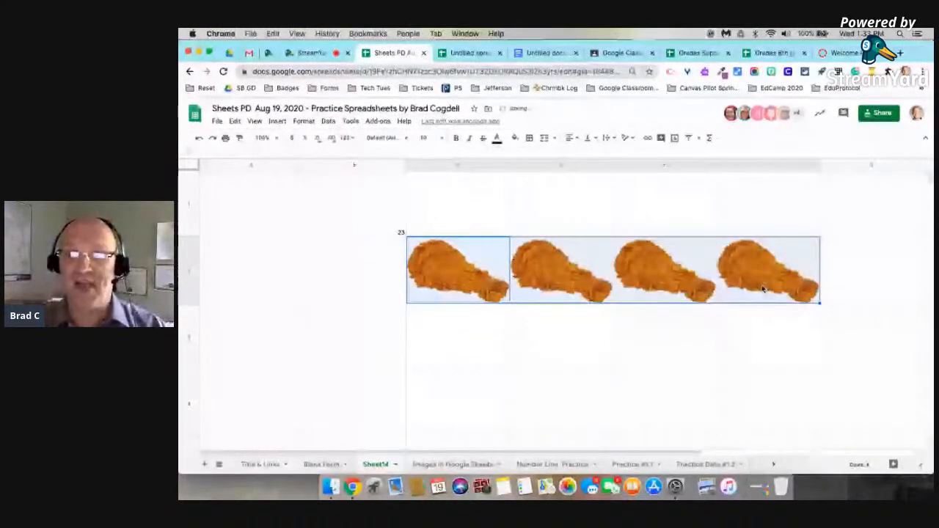
pyautogui.moveTo(820, 302); pyautogui.dragTo(818, 332)
pyautogui.click(854, 270)
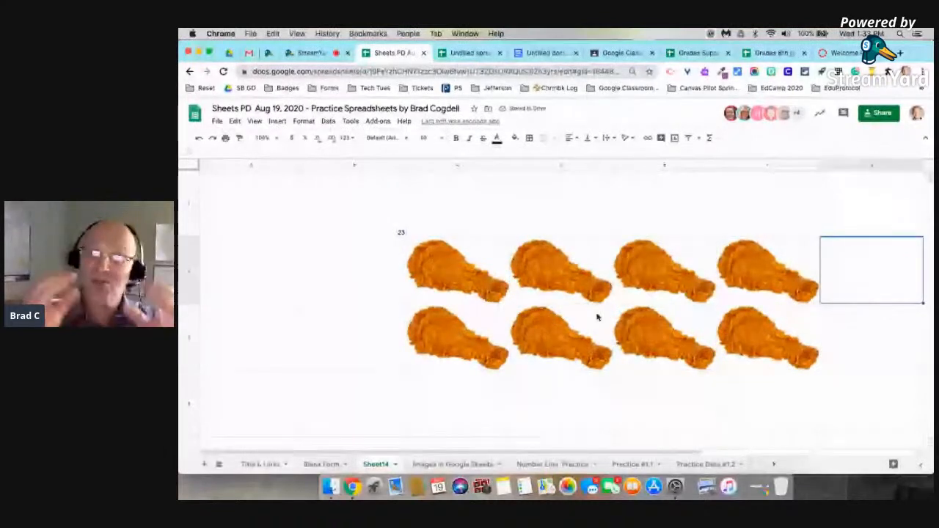
# Copy the first drumstick image into the empty cell above the second drumstick.
pyautogui.click(468, 266)
pyautogui.hotkey('ctrl', 'c')
pyautogui.click(540, 206)
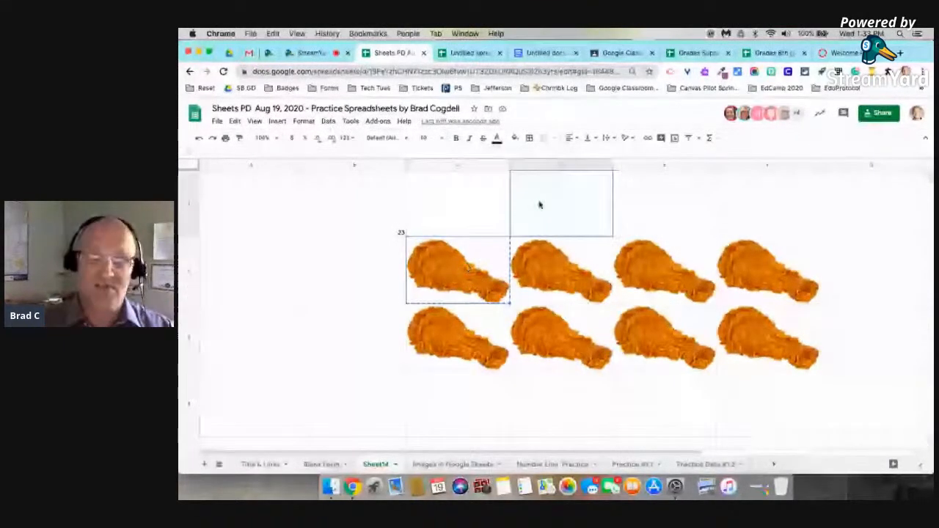
pyautogui.hotkey('ctrl', 'v')
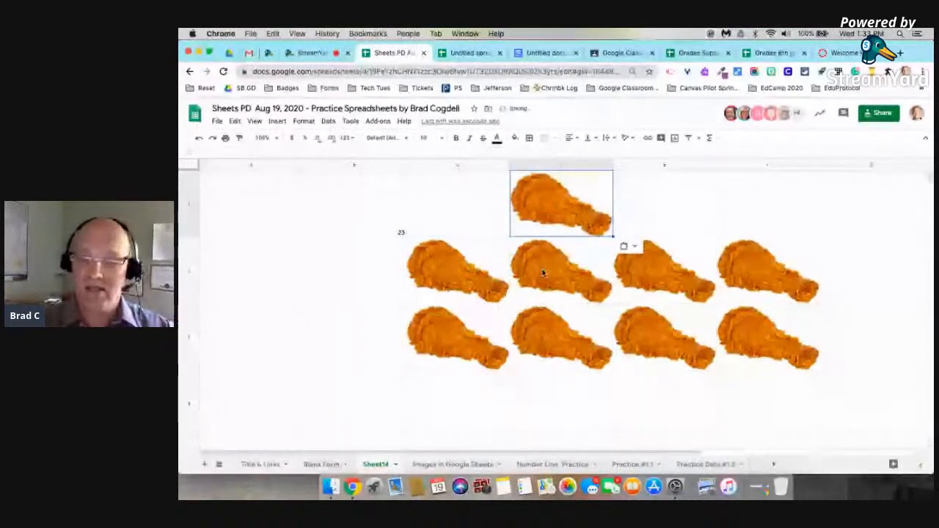
pyautogui.click(414, 285)
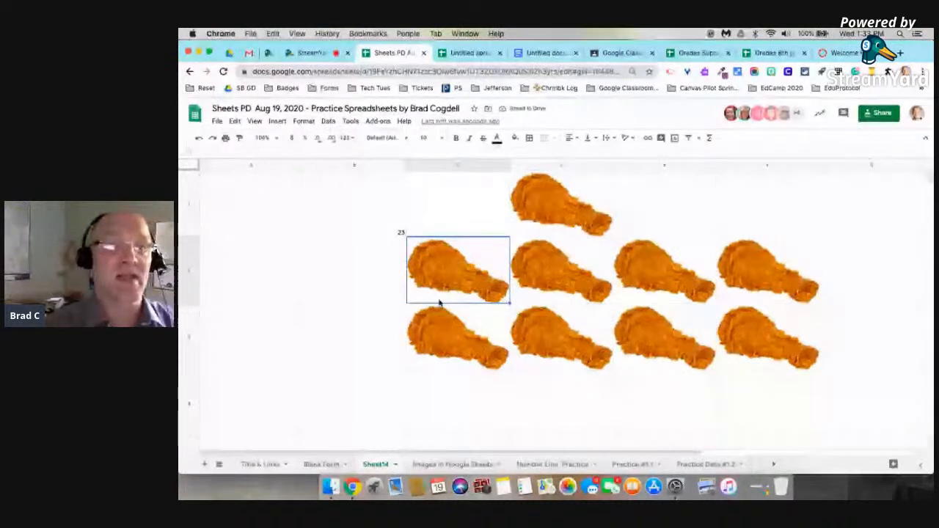
pyautogui.click(278, 121)
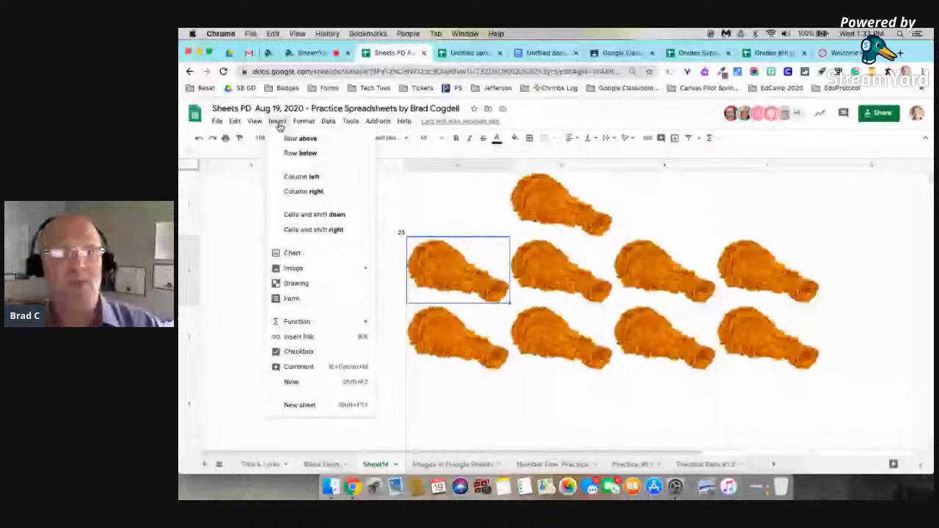
# Search Google Images for 'fish' as an image over cells and pick the yellow fish.
pyautogui.moveTo(345, 269)
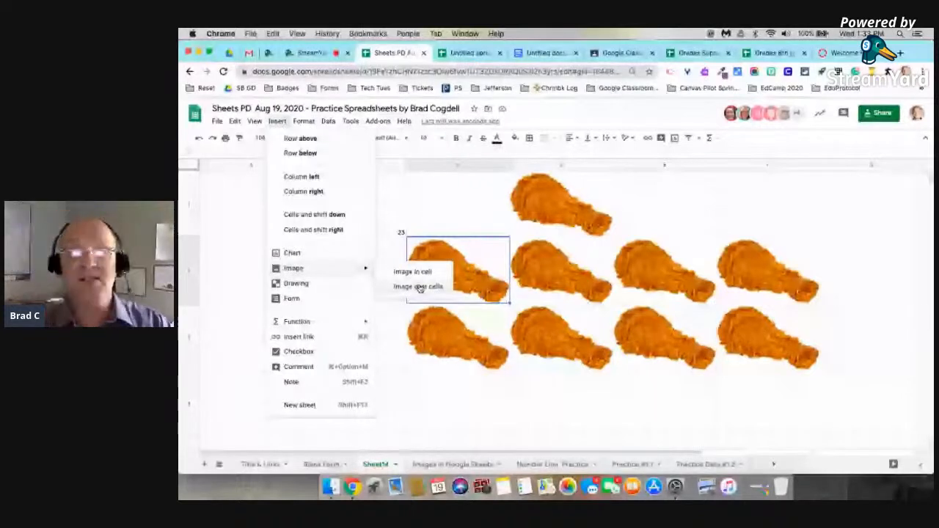
pyautogui.click(418, 287)
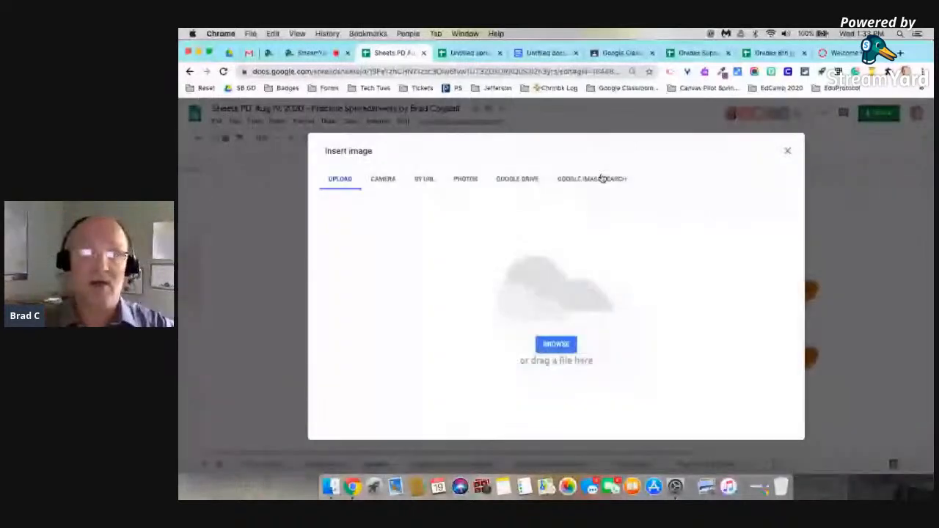
pyautogui.click(602, 178)
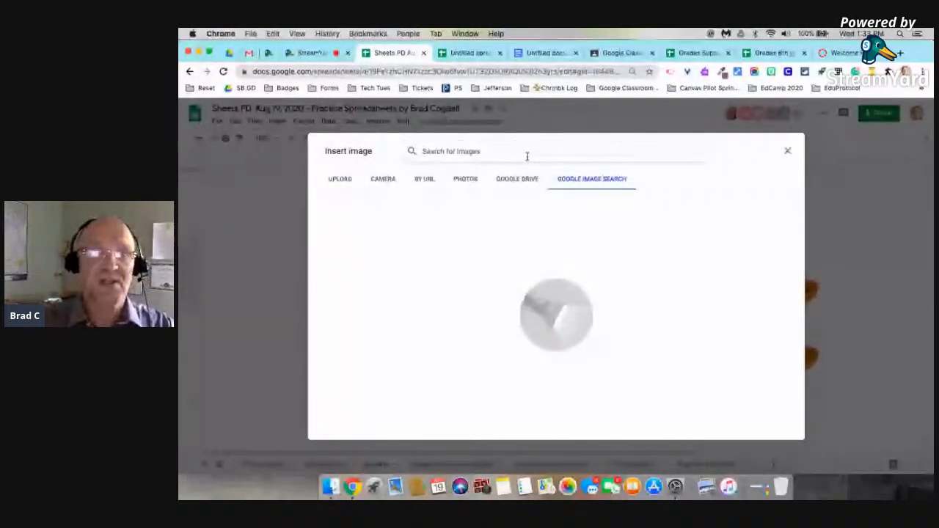
pyautogui.write('fish')
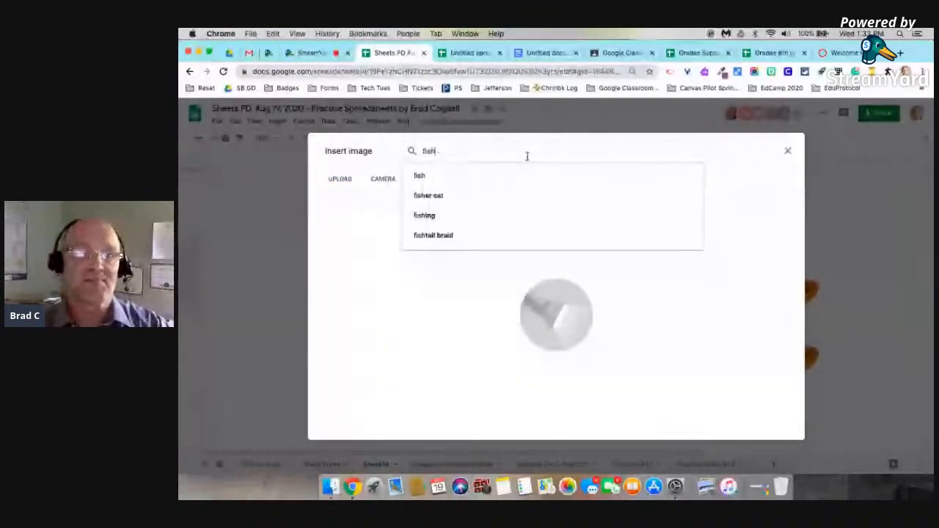
pyautogui.press('Return')
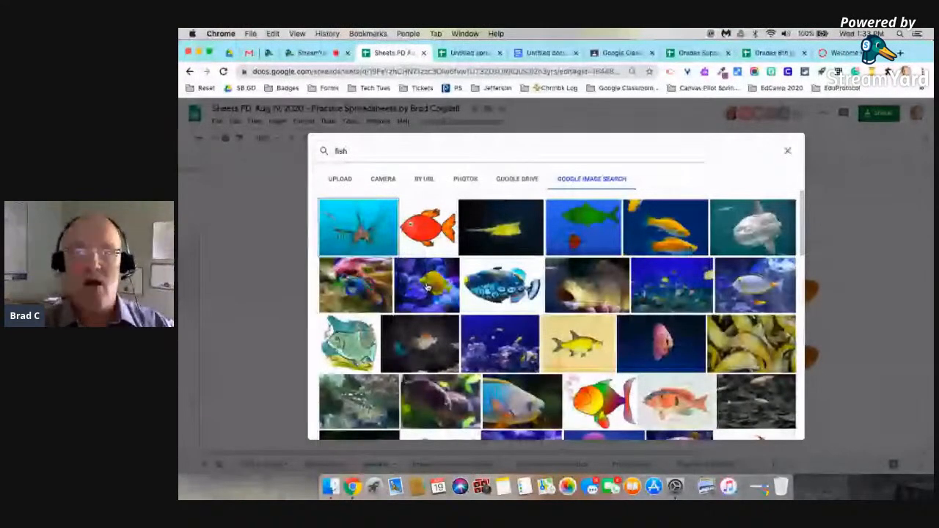
pyautogui.doubleClick(428, 287)
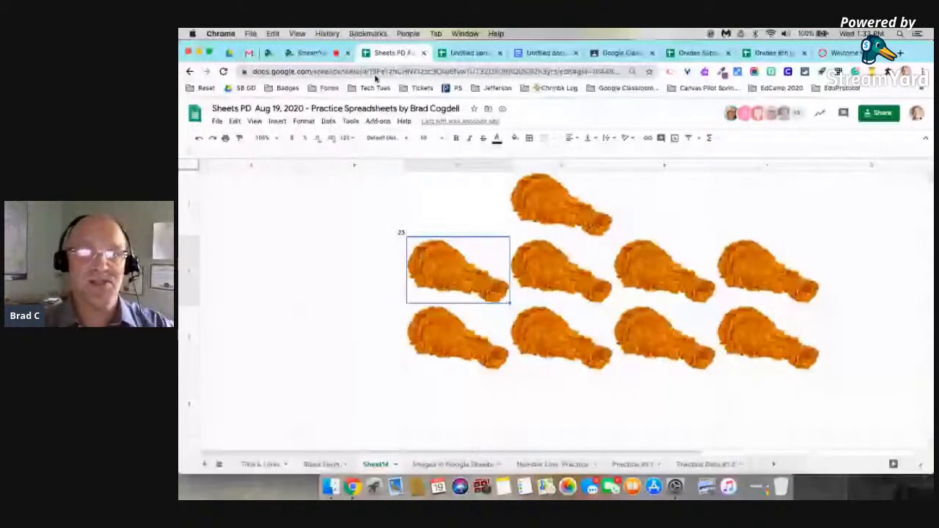
# Repeat the 'fish' image-over-cells search and insert the chosen fish onto the sheet.
pyautogui.click(277, 120)
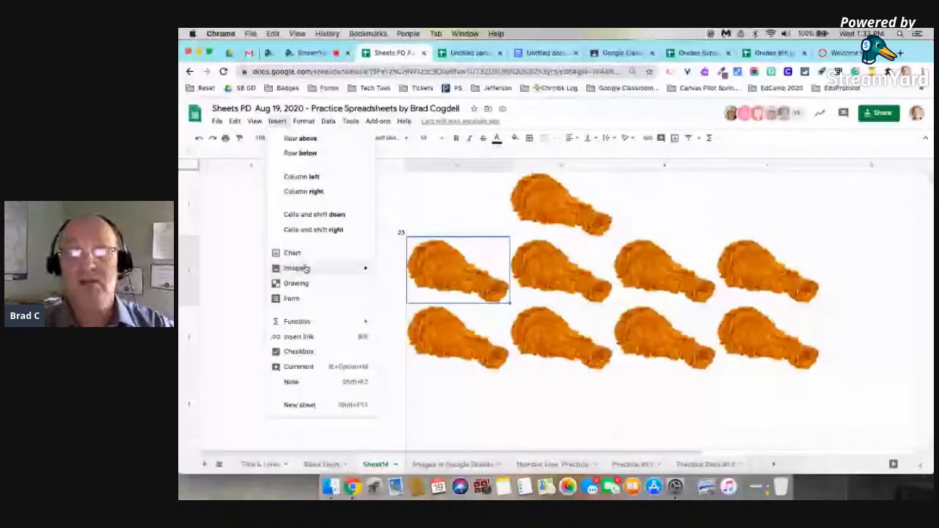
pyautogui.click(418, 286)
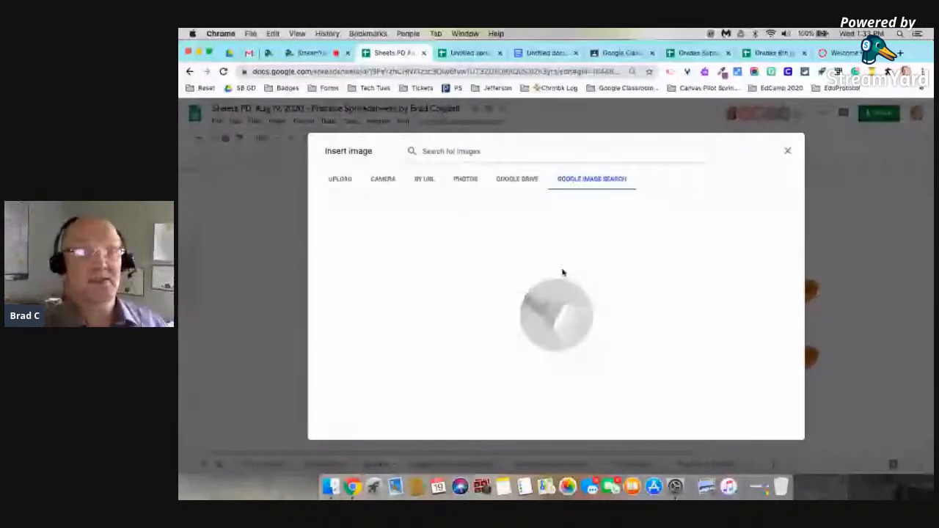
pyautogui.write('fish')
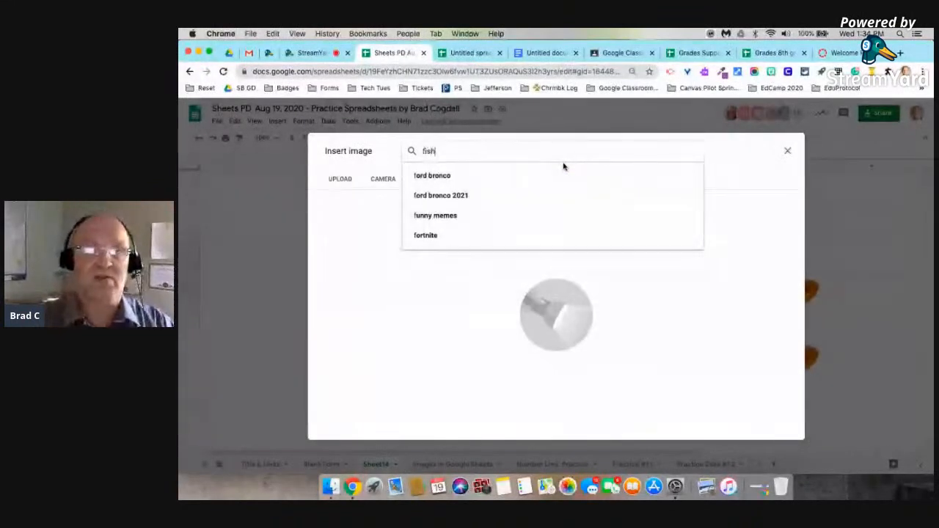
pyautogui.press('Return')
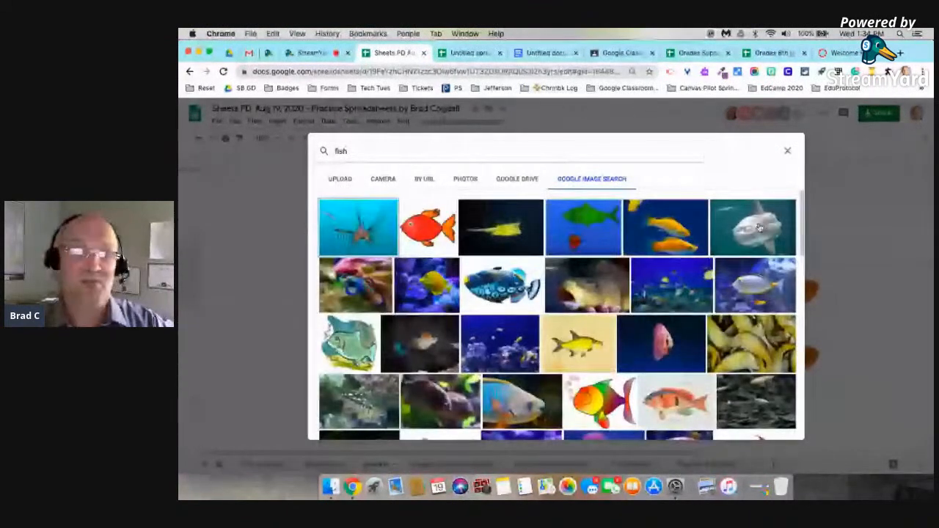
pyautogui.press('Escape')
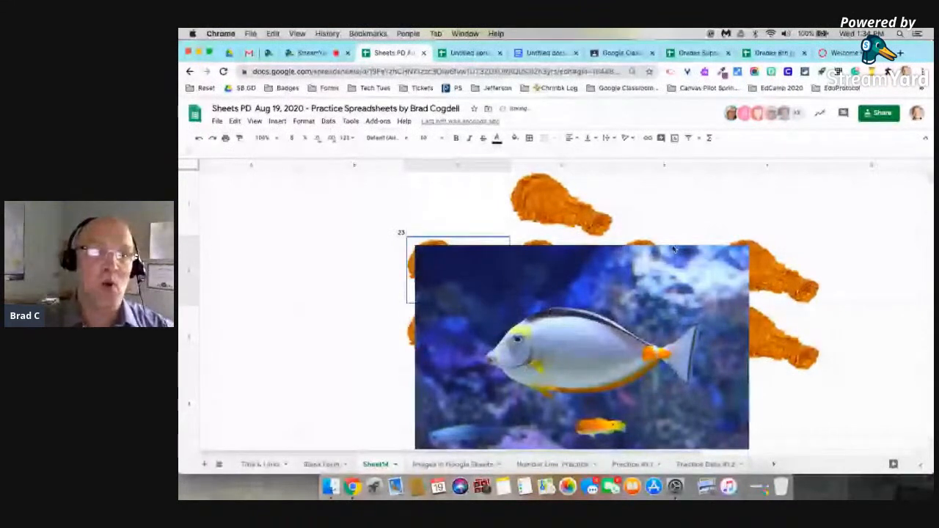
# Resize the fish picture, shrinking it and then enlarging it over the drumstick grid.
pyautogui.moveTo(511, 268); pyautogui.dragTo(377, 210)
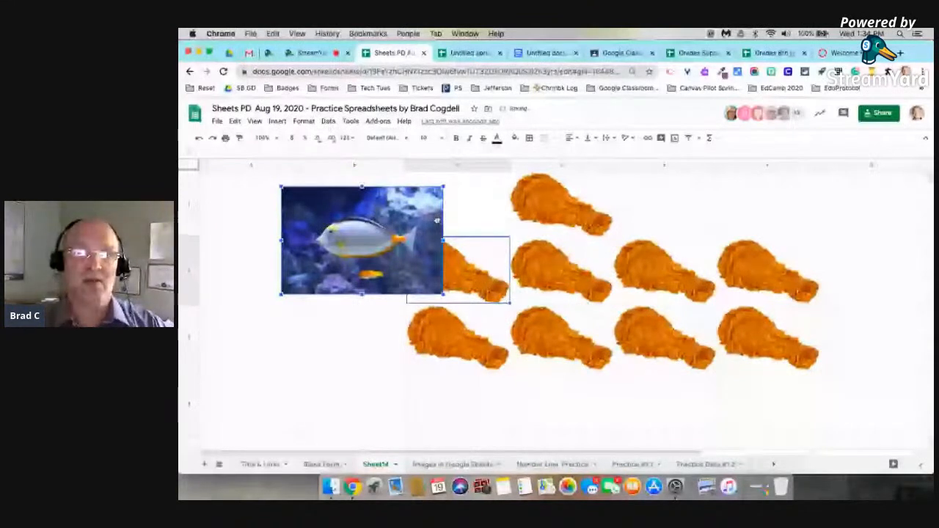
pyautogui.moveTo(443, 294); pyautogui.dragTo(580, 394)
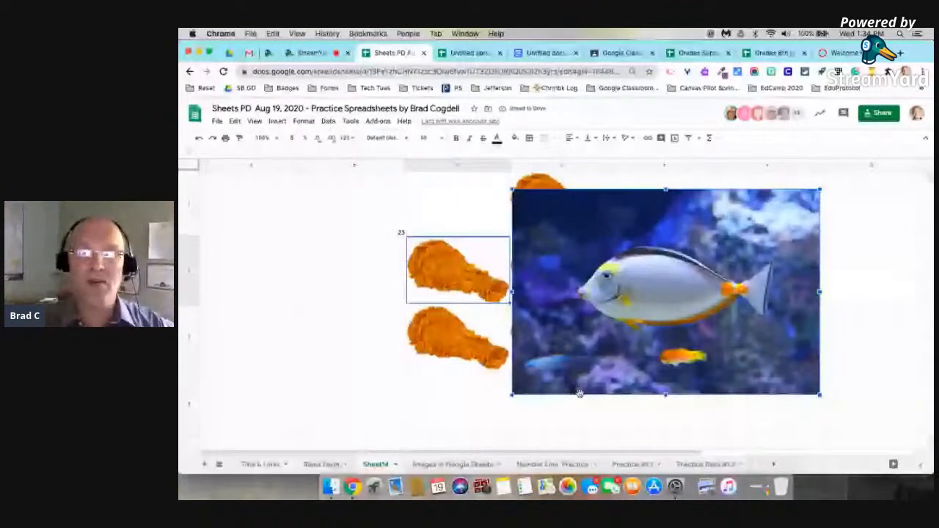
pyautogui.click(866, 338)
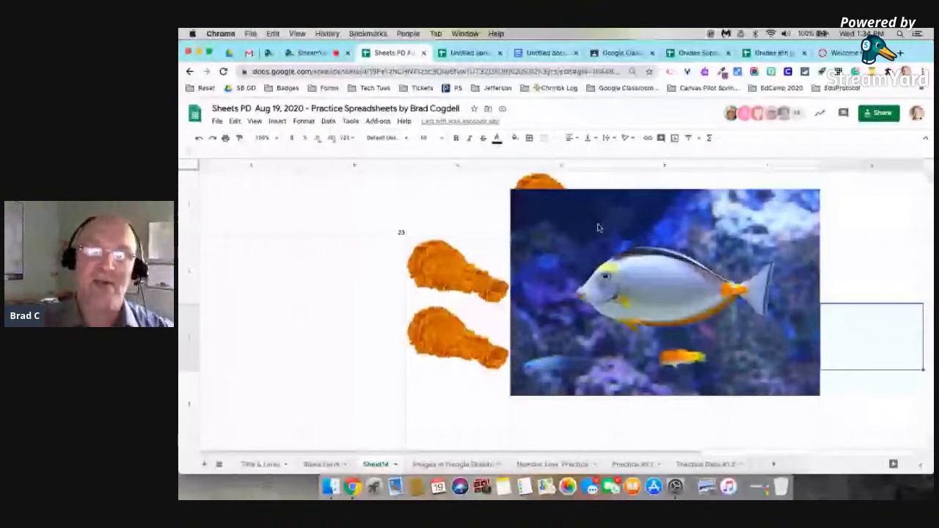
# Shrink the fish to a small size and place it over the first lower-row drumstick cell.
pyautogui.click(711, 253)
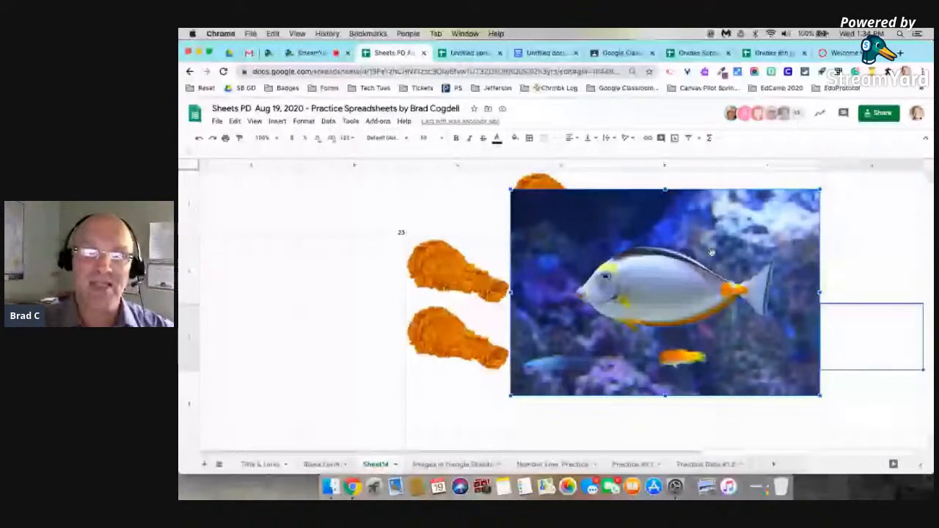
pyautogui.moveTo(711, 252); pyautogui.dragTo(487, 279)
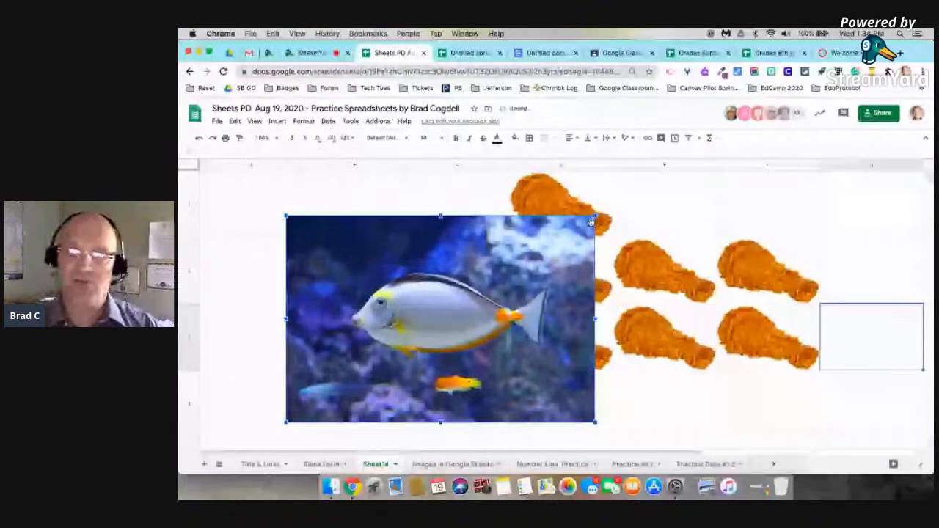
pyautogui.moveTo(593, 218); pyautogui.dragTo(405, 342)
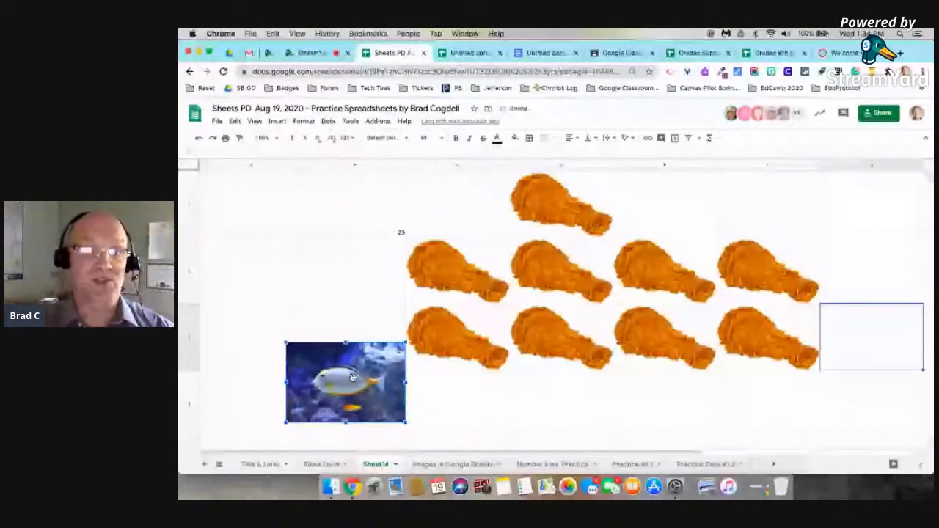
pyautogui.moveTo(353, 377); pyautogui.dragTo(305, 292)
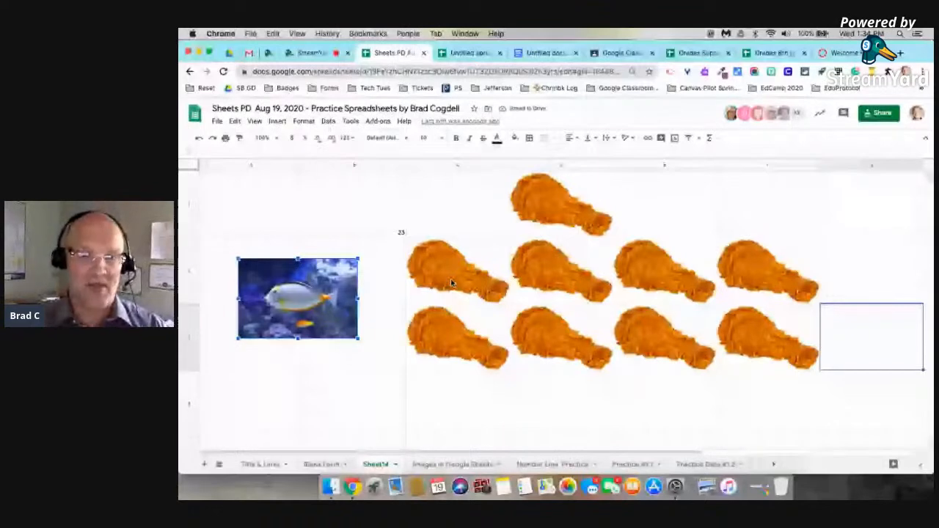
pyautogui.moveTo(298, 298); pyautogui.dragTo(457, 345)
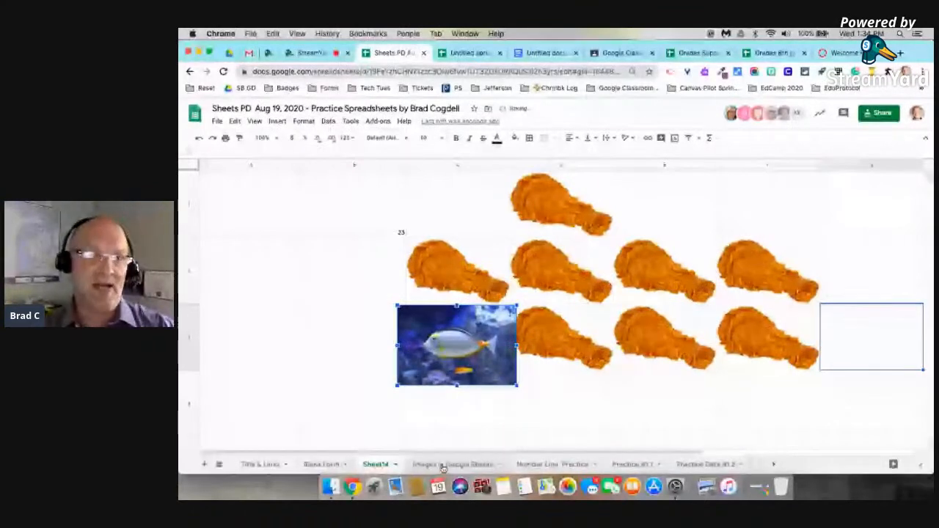
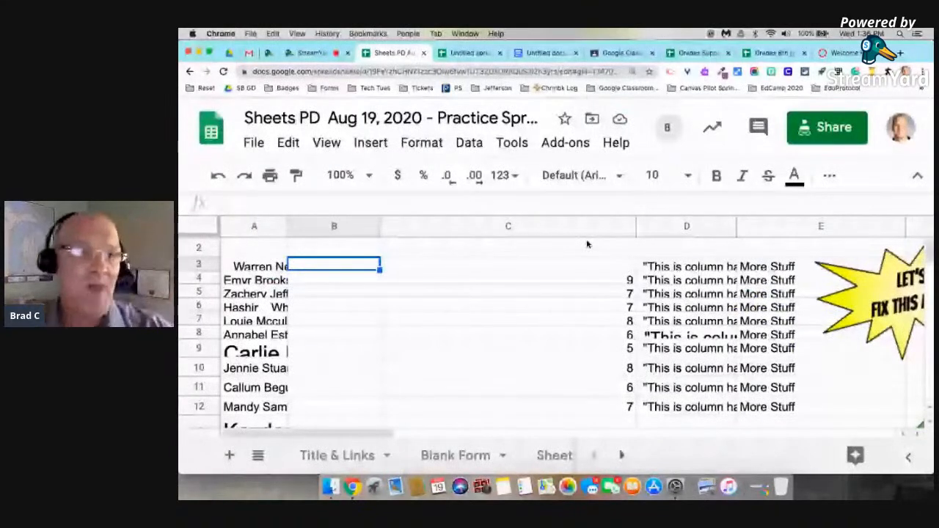
# Zoom the browser in, select the whole sheet, and auto-fit every column's width.
pyautogui.press('super+equal')
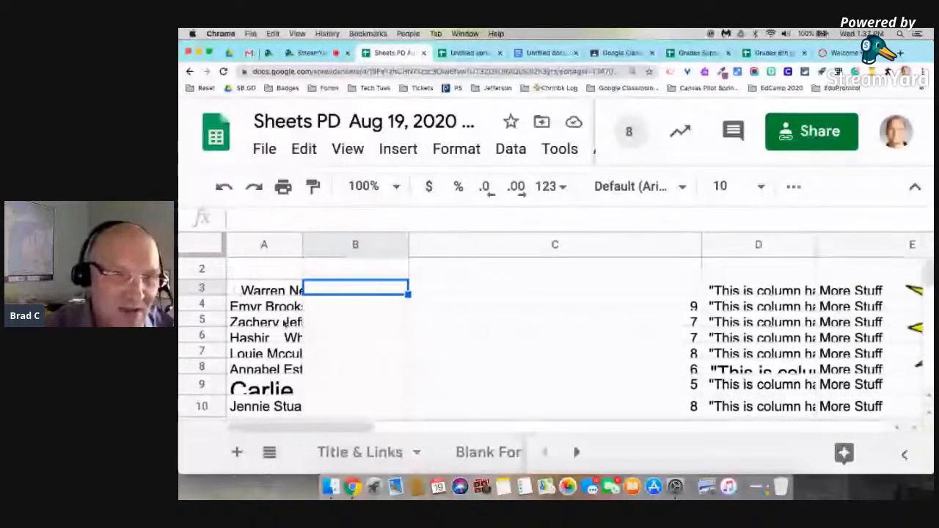
pyautogui.scroll(-1, 284, 323)
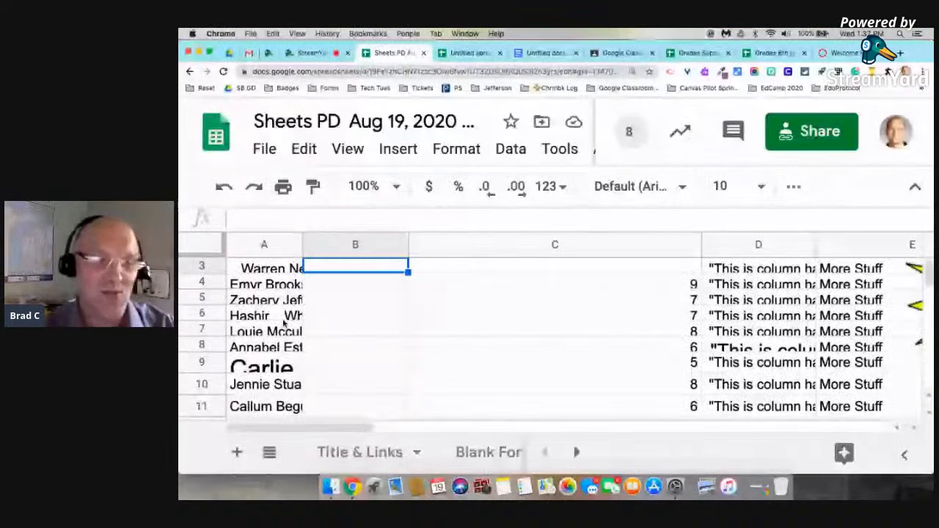
pyautogui.scroll(-3, 284, 323)
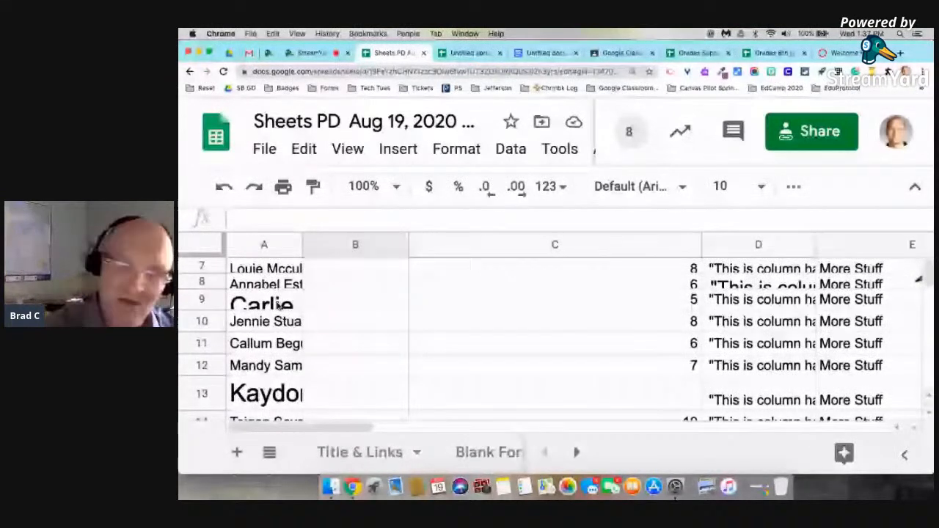
pyautogui.scroll(5, 279, 306)
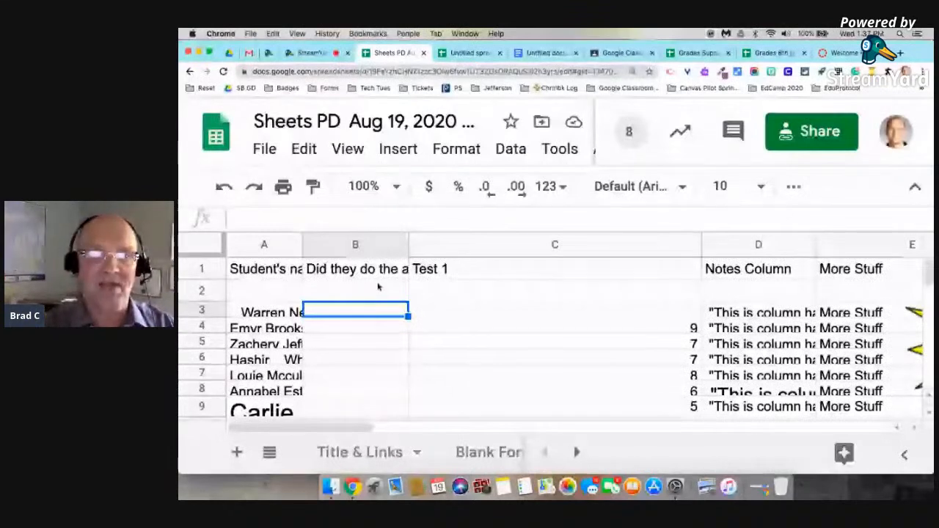
pyautogui.scroll(-5, 422, 321)
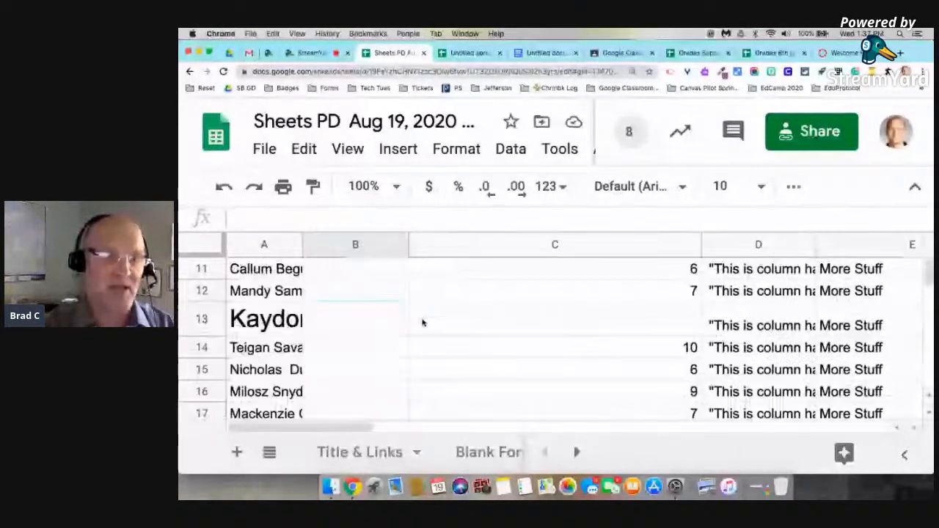
pyautogui.scroll(-1, 423, 315)
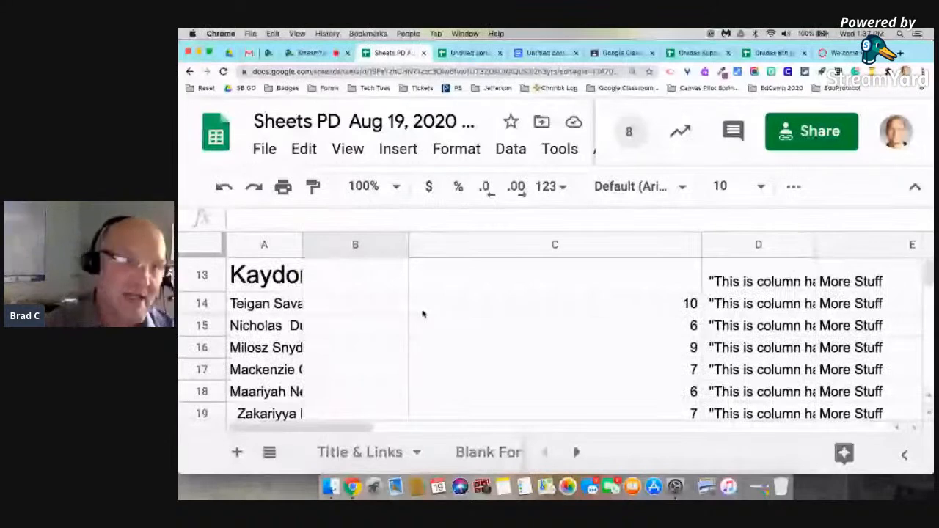
pyautogui.scroll(6, 422, 314)
pyautogui.click(210, 244)
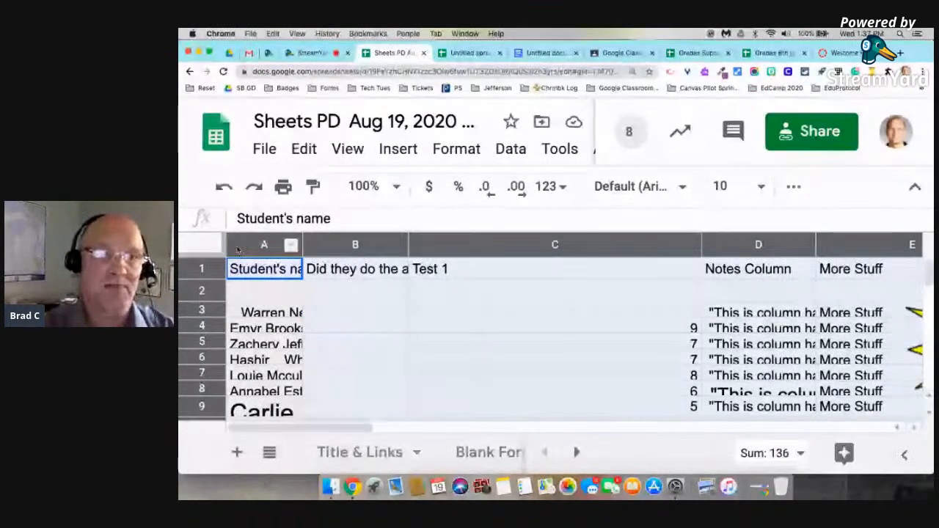
pyautogui.doubleClick(408, 246)
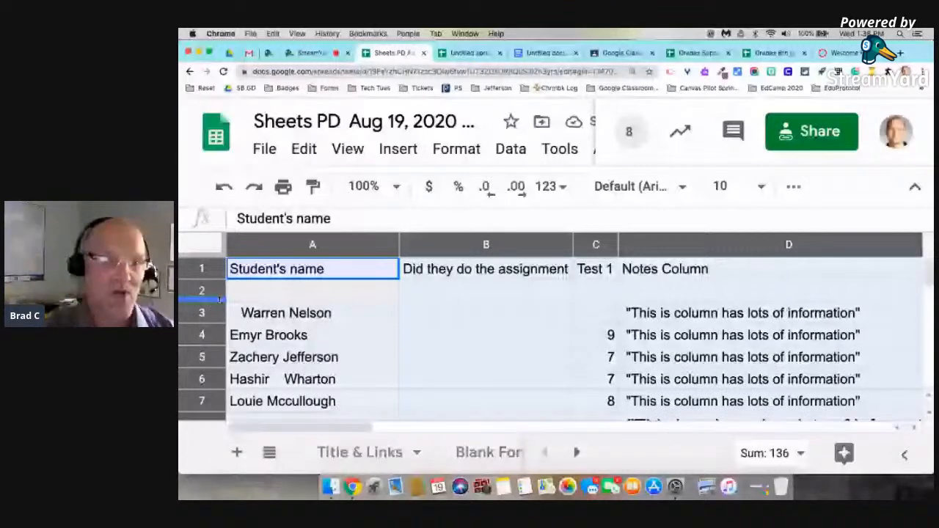
# Select all cells again, then pick cell B3 beside the first student name.
pyautogui.scroll(-3, 350, 361)
pyautogui.hscroll(2, 350, 361)
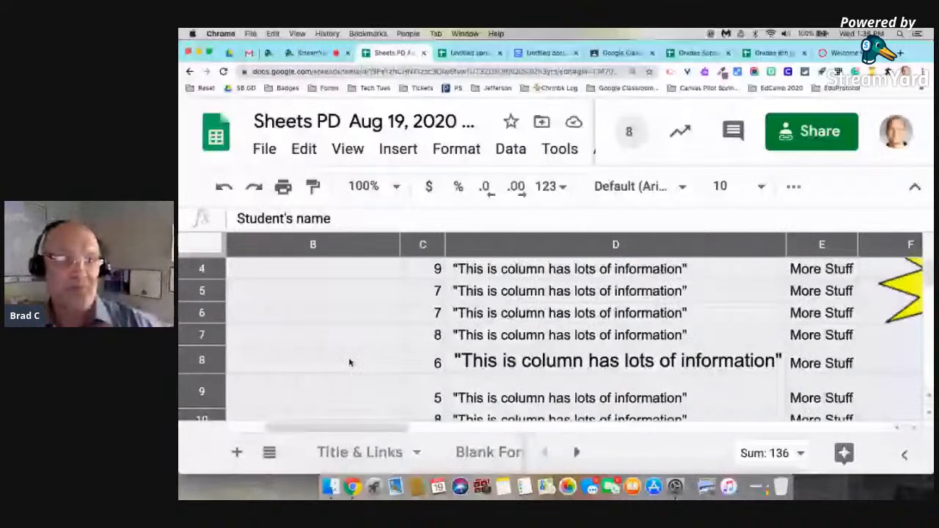
pyautogui.press('super+a')
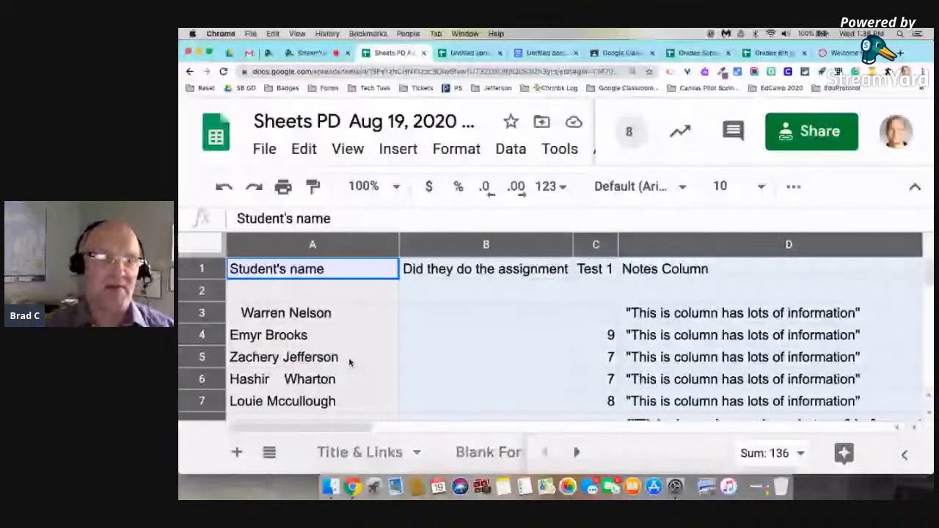
pyautogui.click(426, 315)
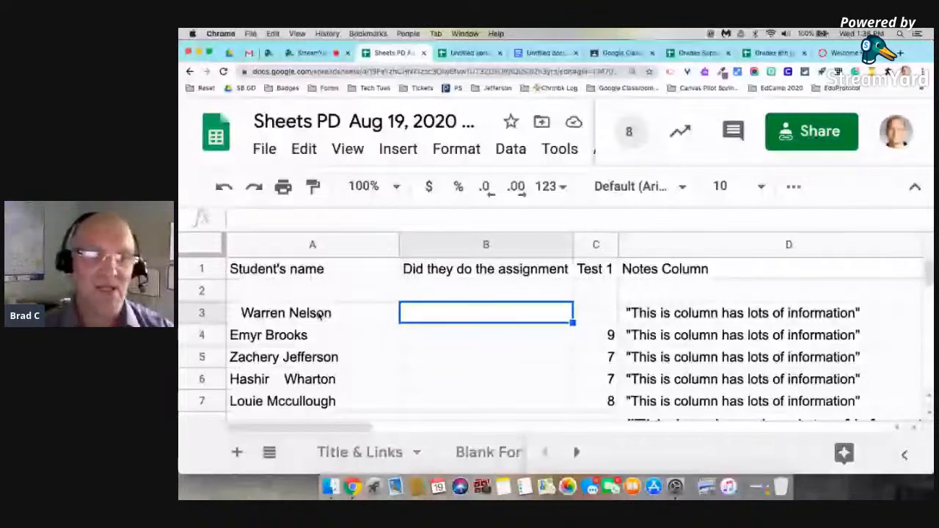
pyautogui.scroll(-2, 319, 314)
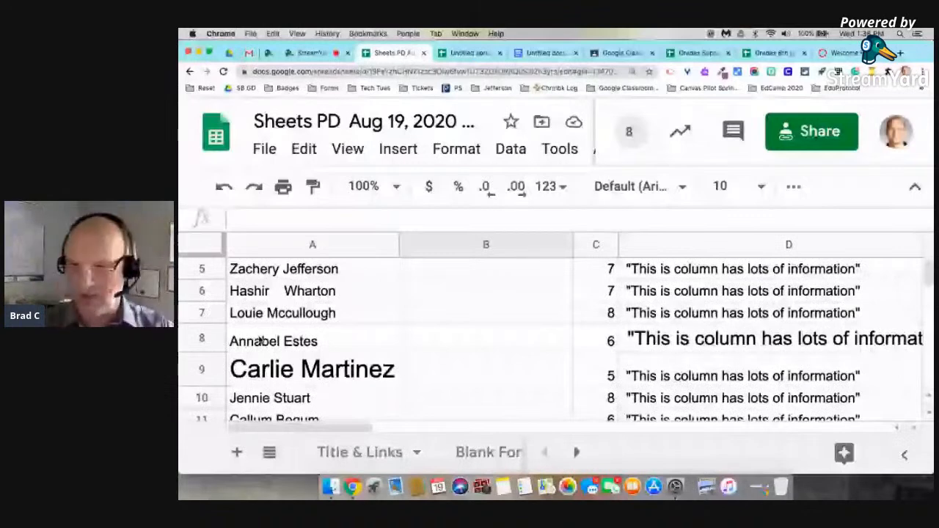
pyautogui.scroll(2, 417, 313)
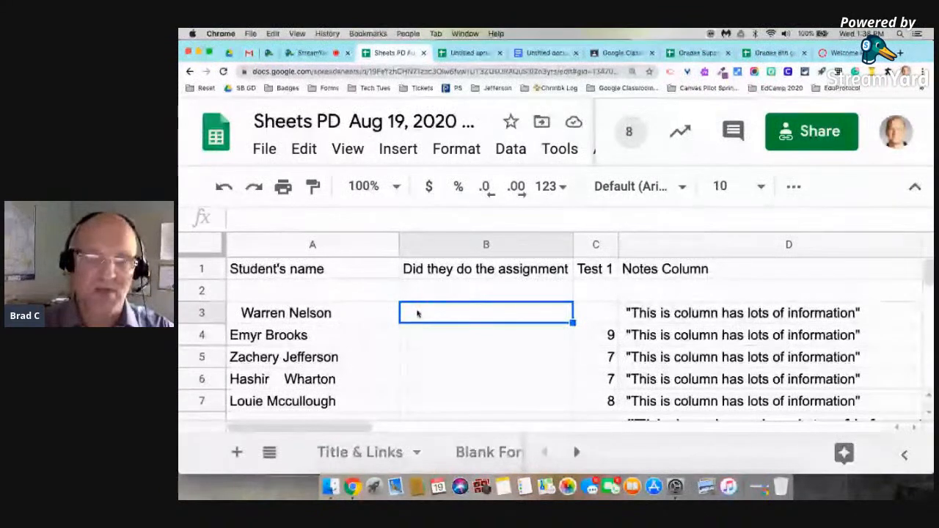
pyautogui.write('=')
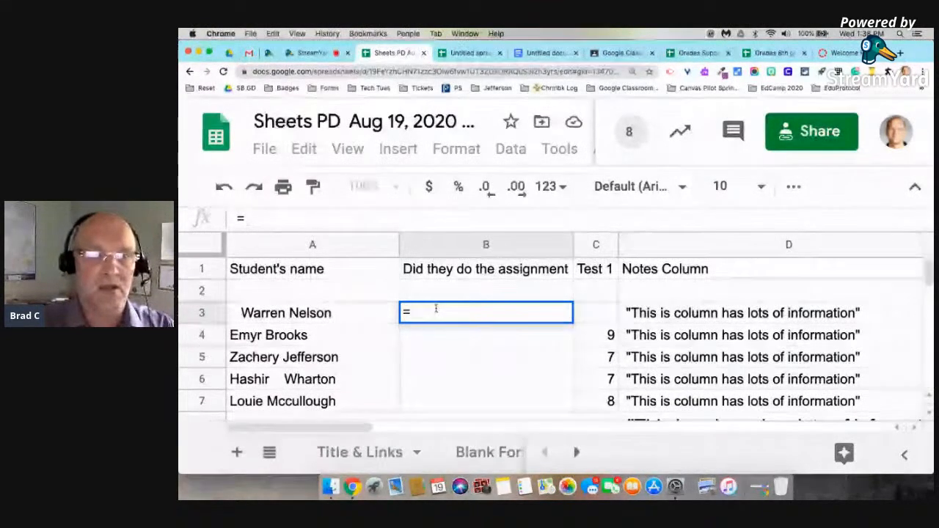
pyautogui.write('tr')
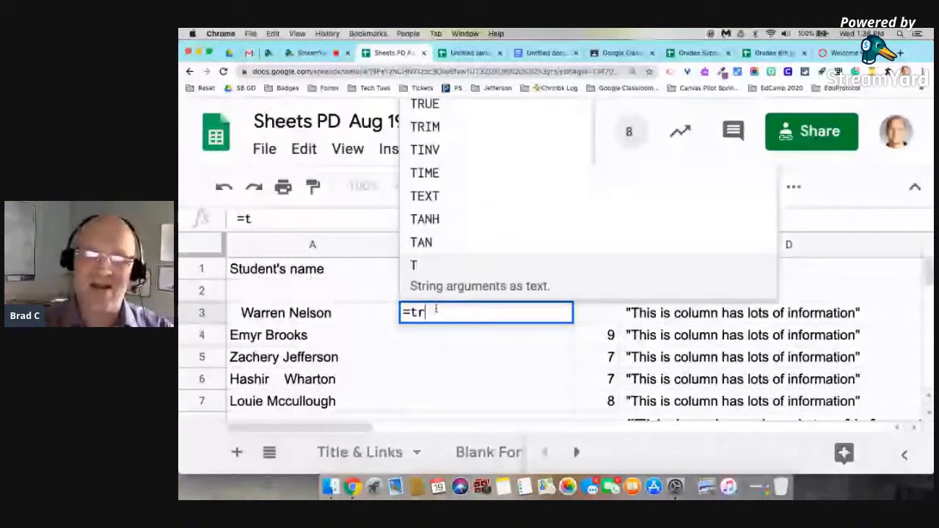
pyautogui.write('im(')
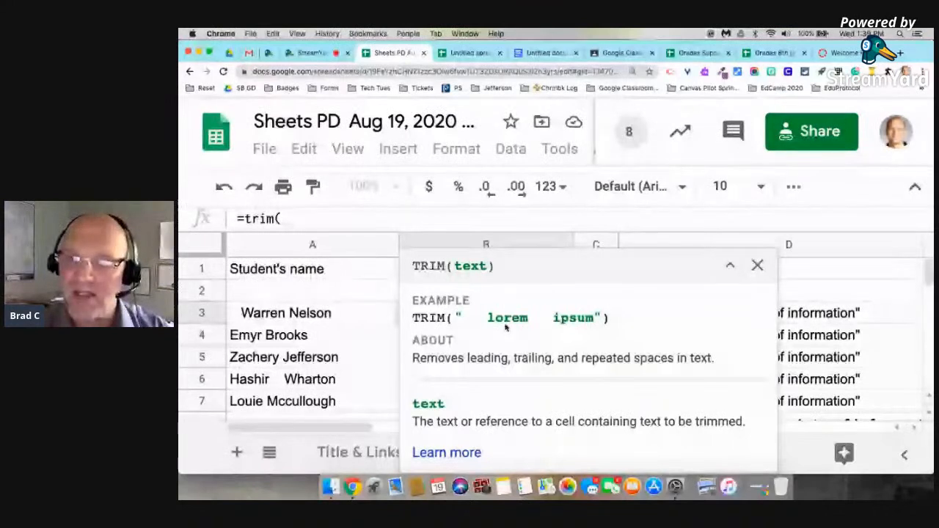
pyautogui.click(732, 266)
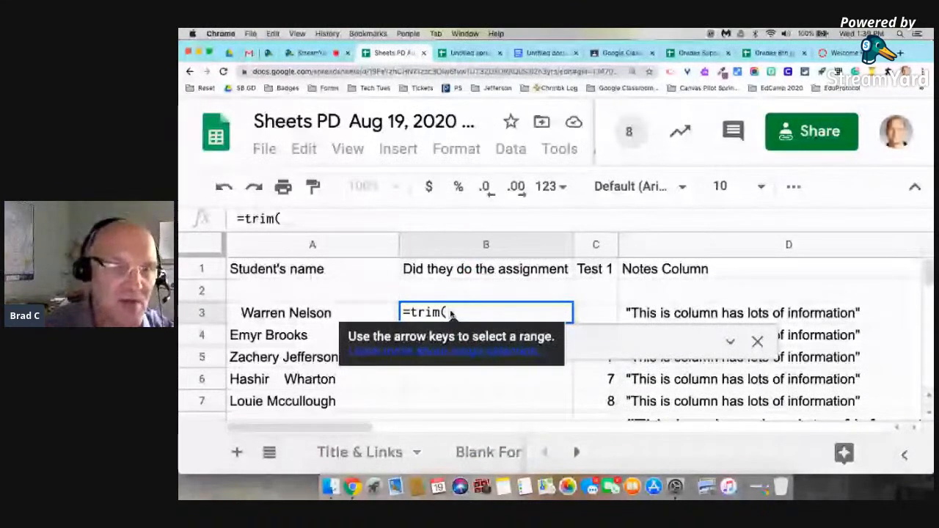
pyautogui.click(281, 316)
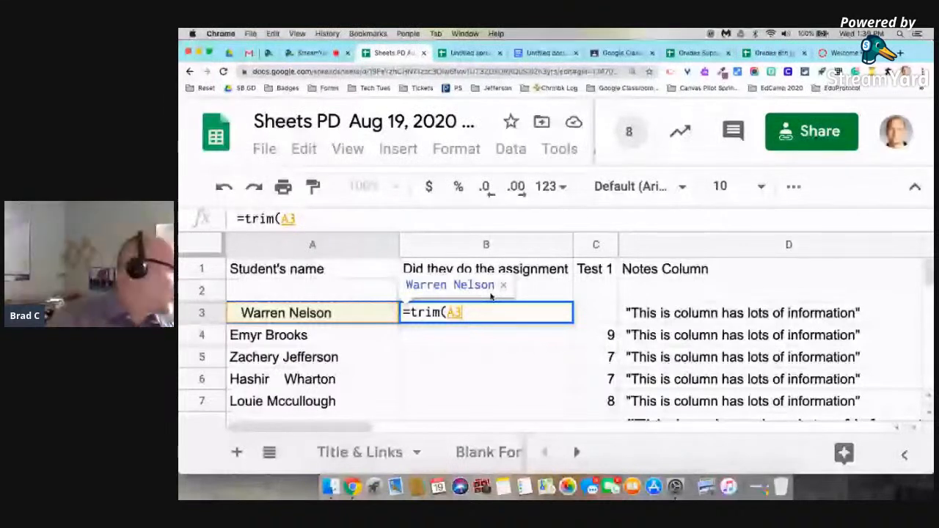
pyautogui.press('Return')
pyautogui.click(453, 317)
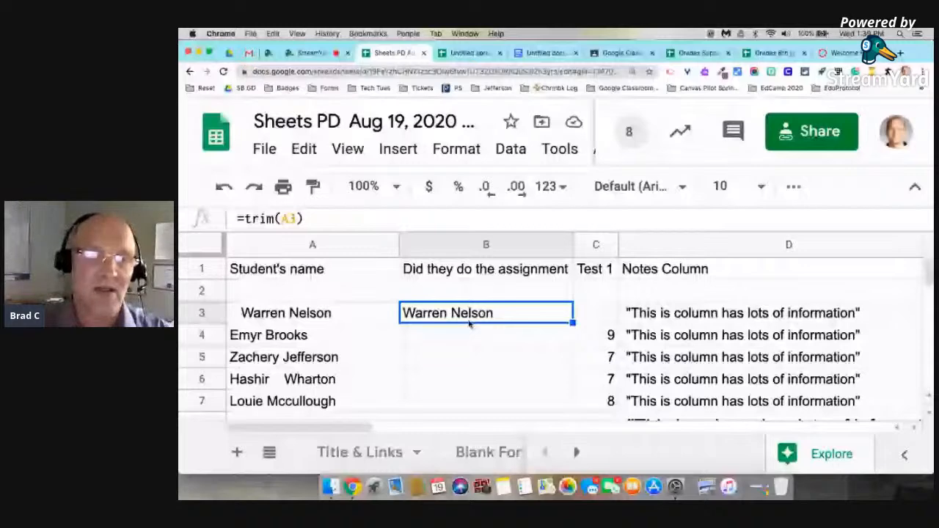
pyautogui.scroll(-1, 383, 352)
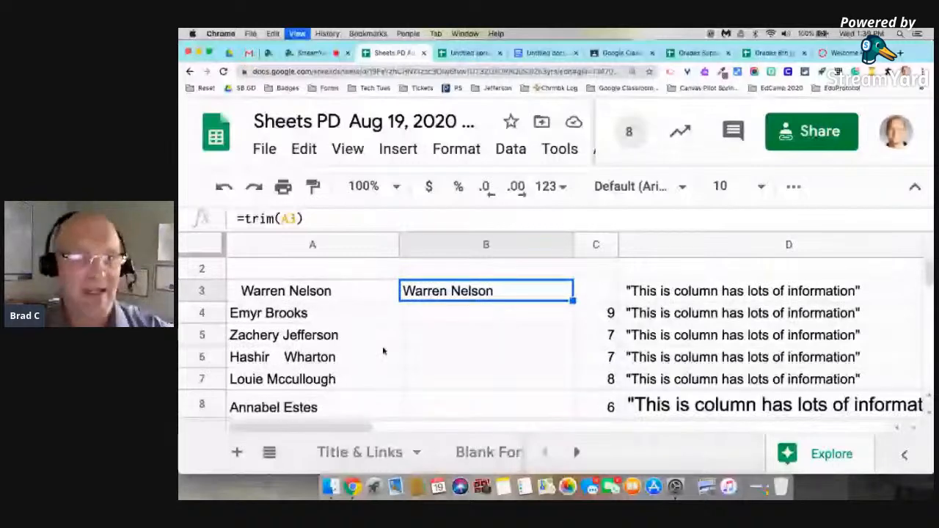
# Zoom out and fill the TRIM formula down column B to row 22.
pyautogui.press('super+minus')
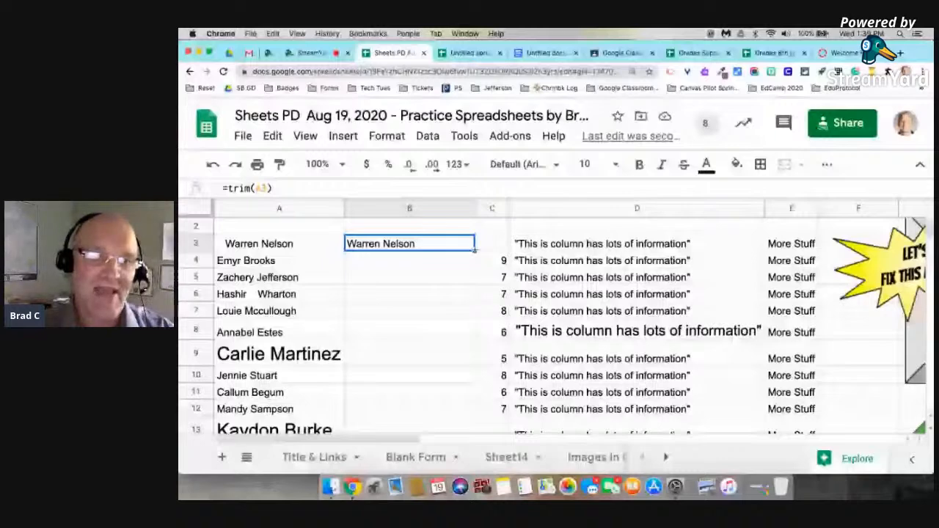
pyautogui.moveTo(475, 251); pyautogui.dragTo(450, 386)
pyautogui.scroll(3, 413, 274)
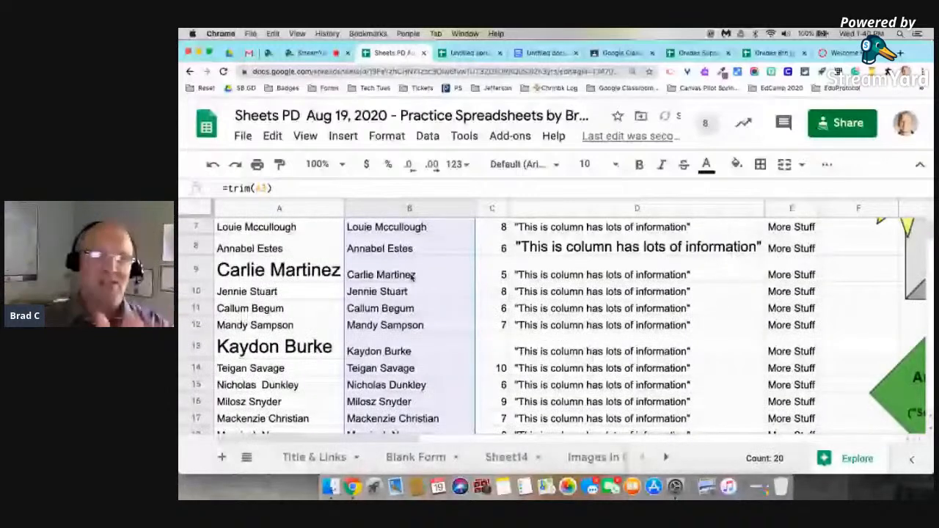
pyautogui.scroll(3, 413, 274)
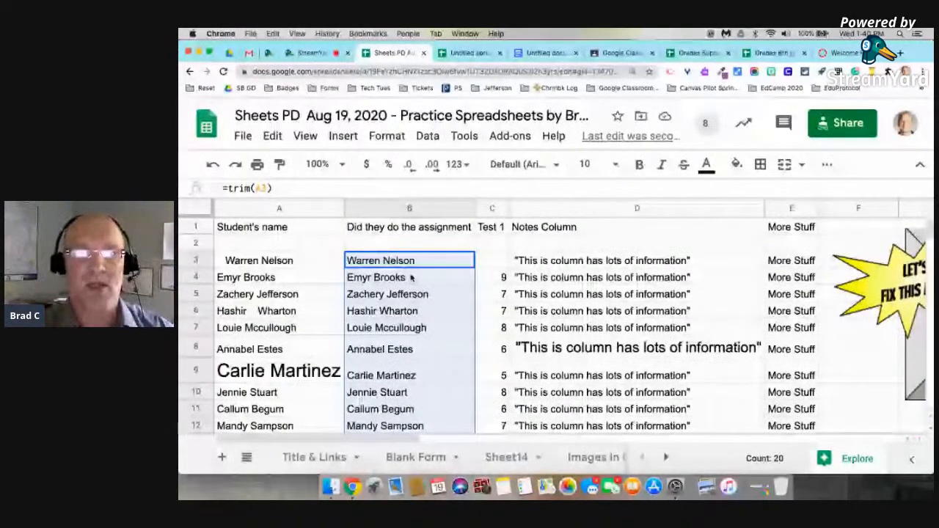
# Insert a blank column left of Test 1 and select the trimmed names in column B.
pyautogui.click(488, 209)
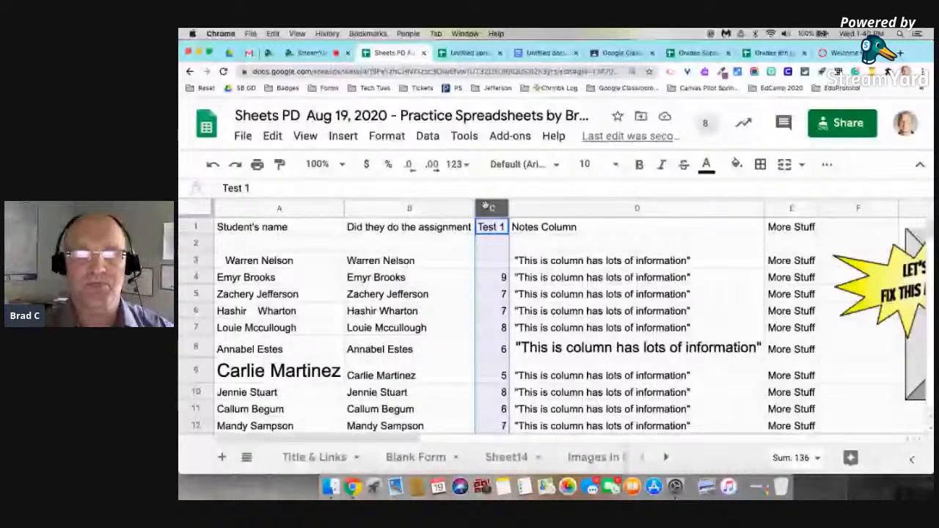
pyautogui.rightClick(488, 207)
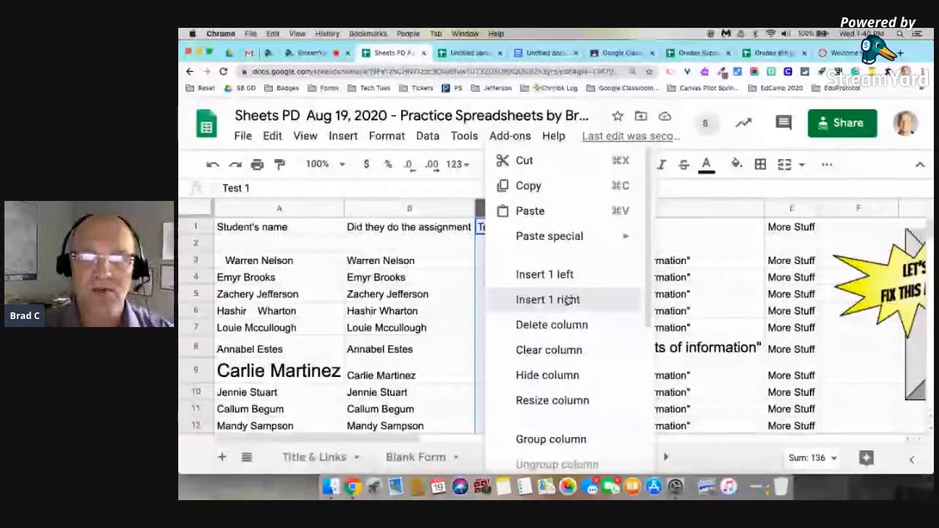
pyautogui.click(570, 300)
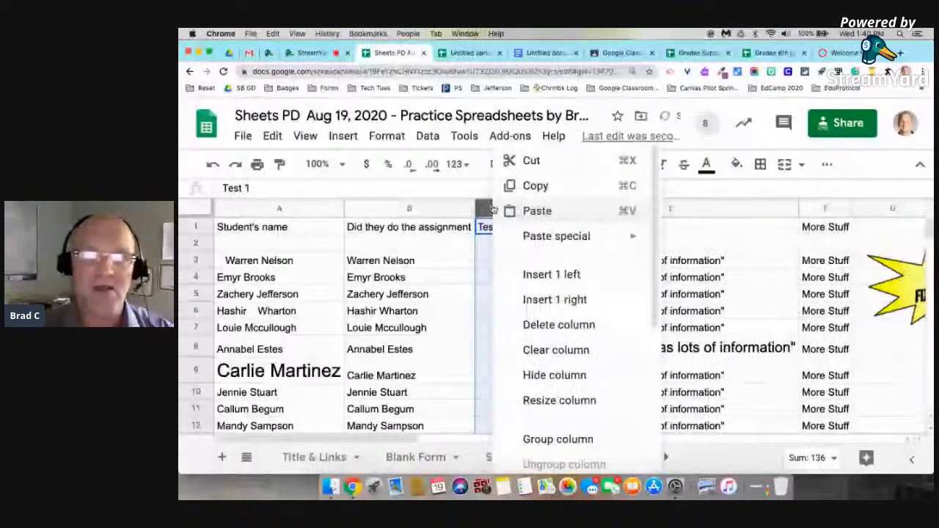
pyautogui.click(547, 274)
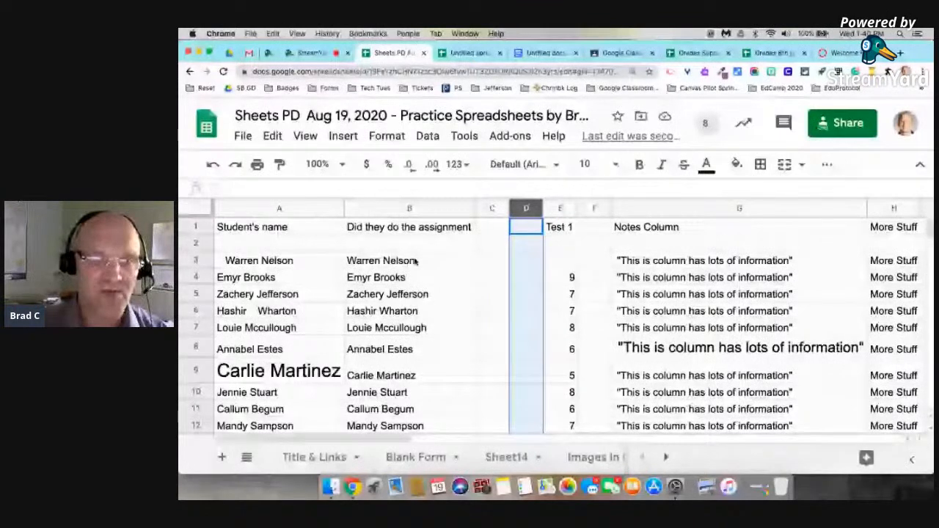
pyautogui.moveTo(415, 261); pyautogui.dragTo(424, 431)
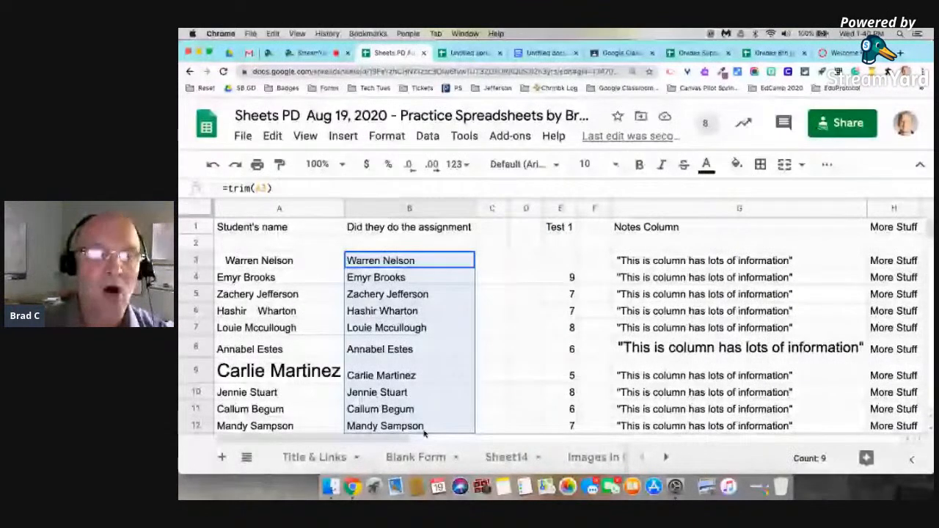
pyautogui.moveTo(423, 433); pyautogui.dragTo(423, 328)
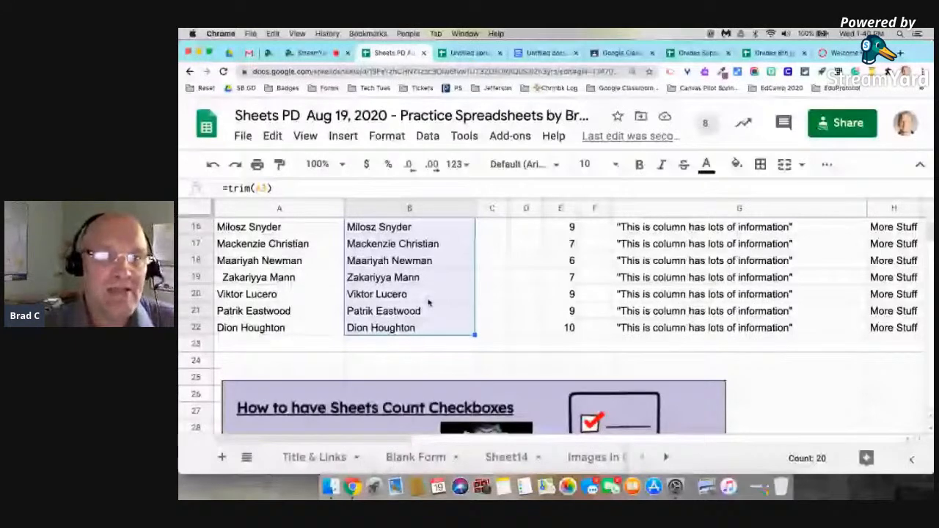
# Start Split text to columns on the selected trimmed names.
pyautogui.scroll(5, 429, 302)
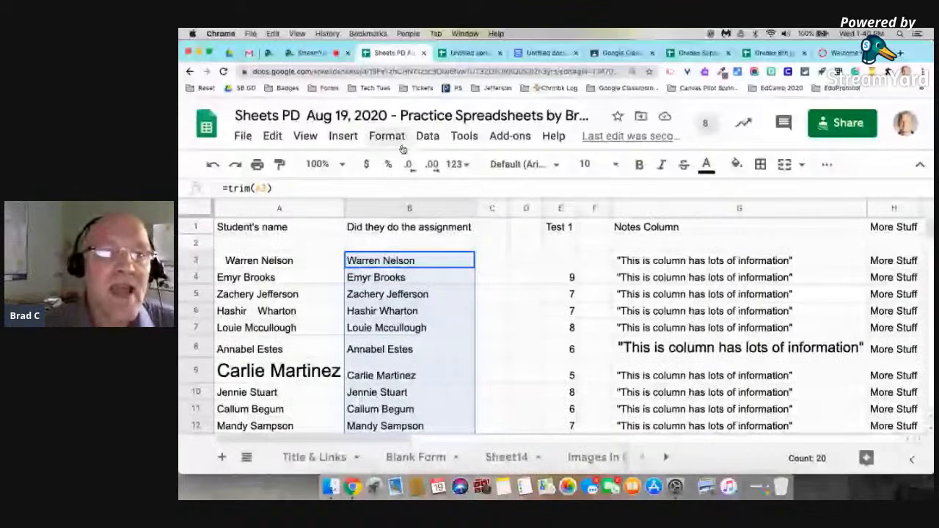
pyautogui.click(387, 136)
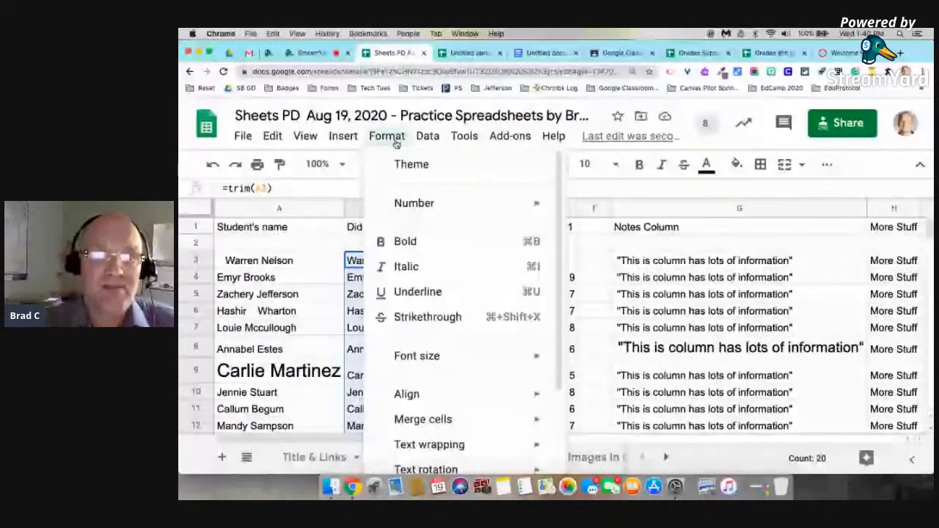
pyautogui.moveTo(429, 138)
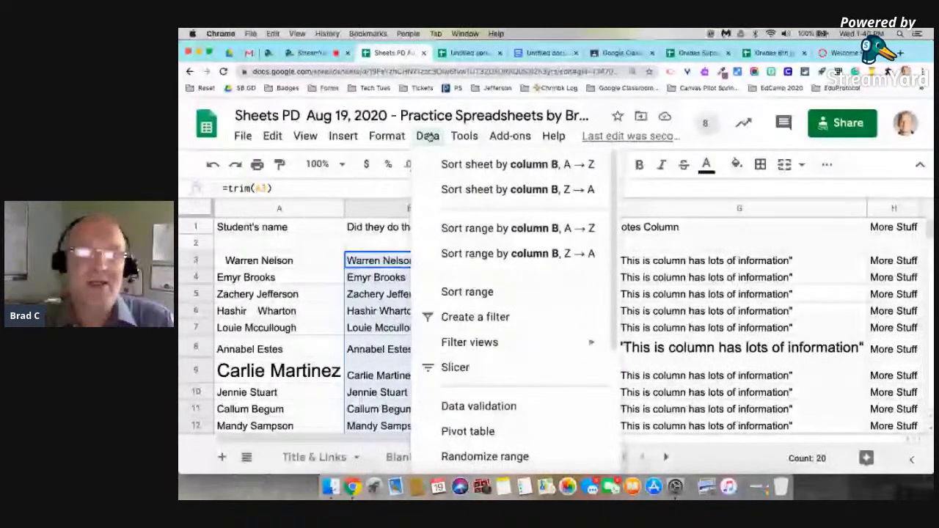
pyautogui.scroll(-3, 457, 242)
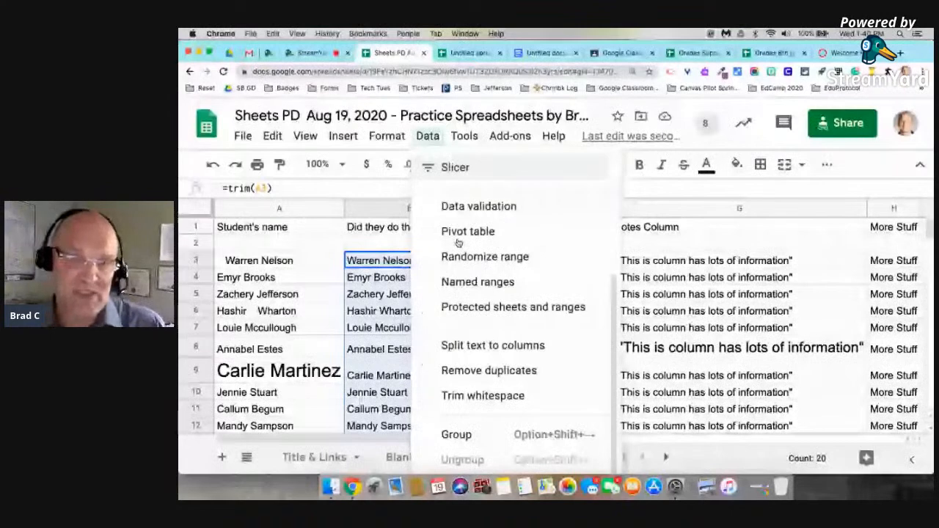
pyautogui.click(516, 345)
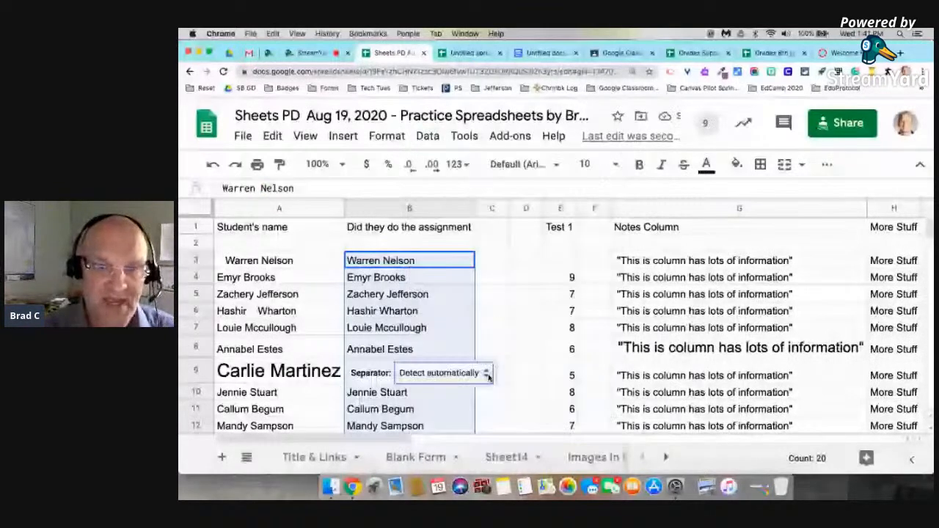
# Split the names at the Space separator, check the result, then undo the split.
pyautogui.click(486, 374)
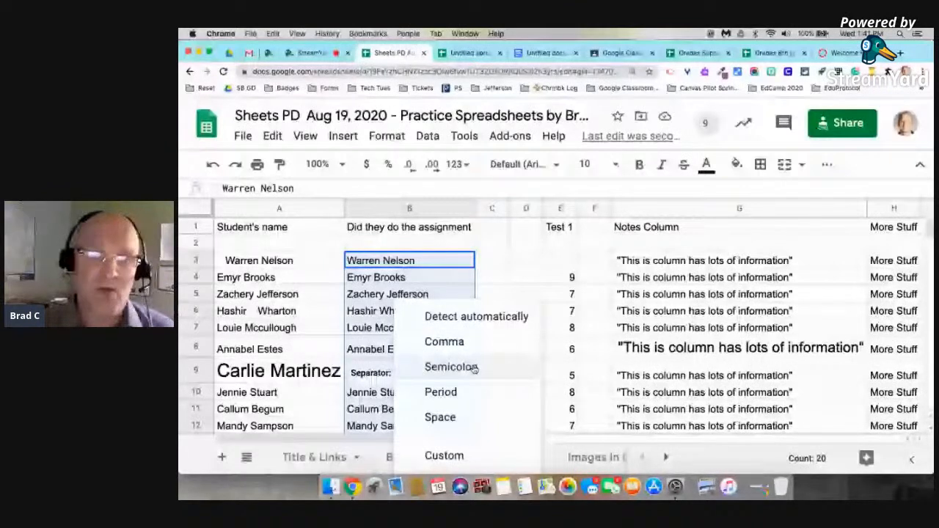
pyautogui.click(441, 417)
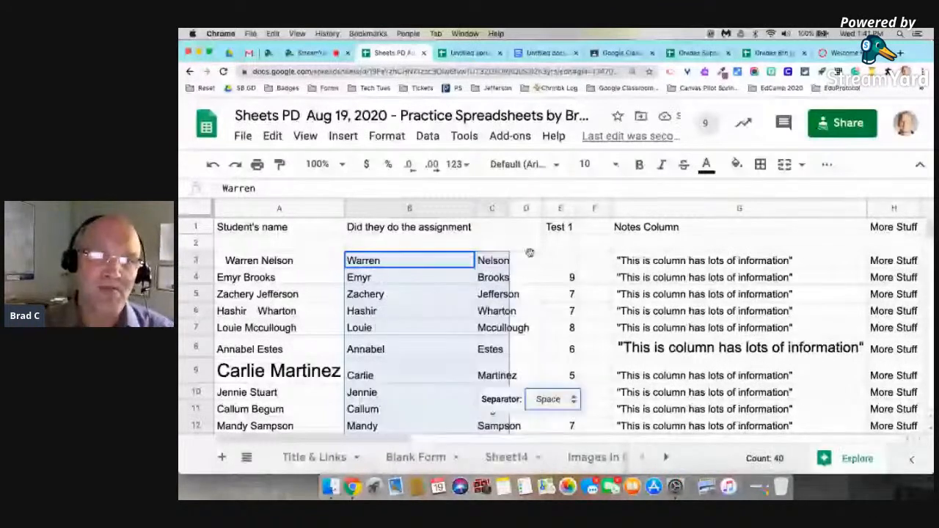
pyautogui.click(375, 263)
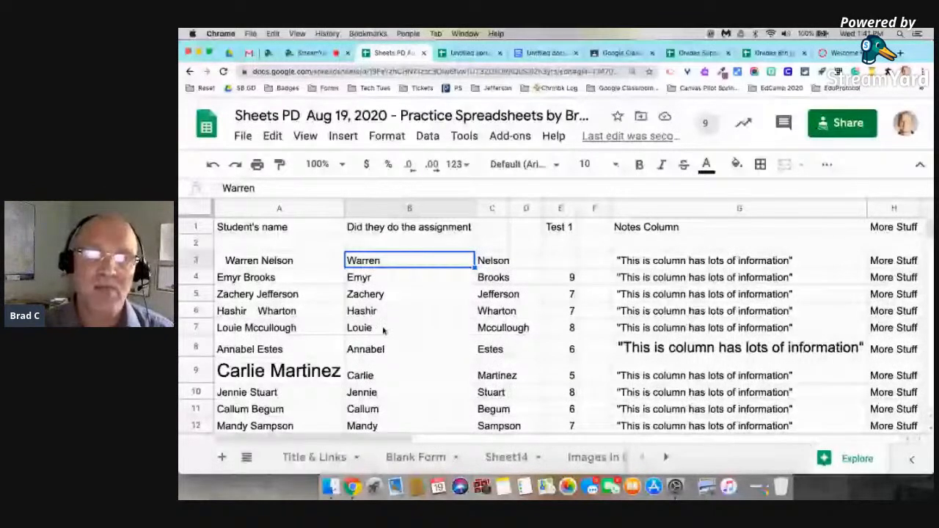
pyautogui.scroll(-3, 383, 331)
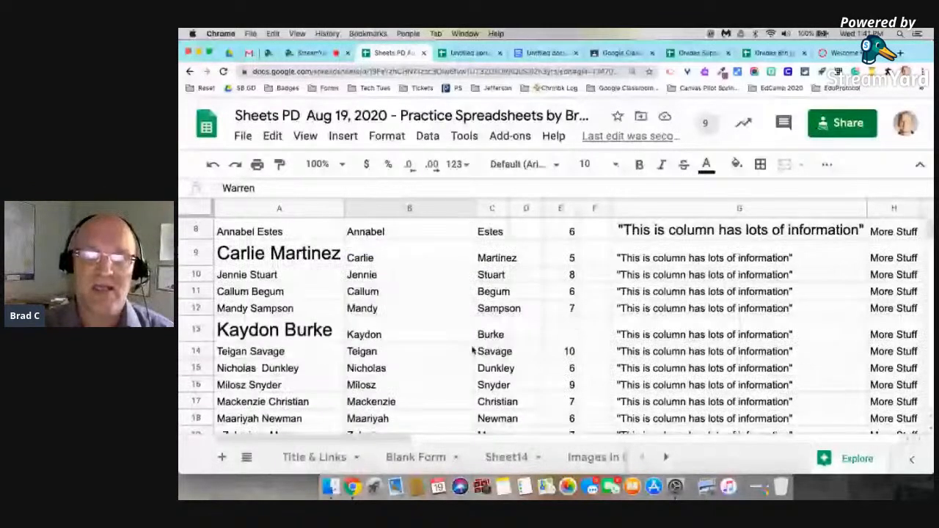
pyautogui.scroll(1, 473, 352)
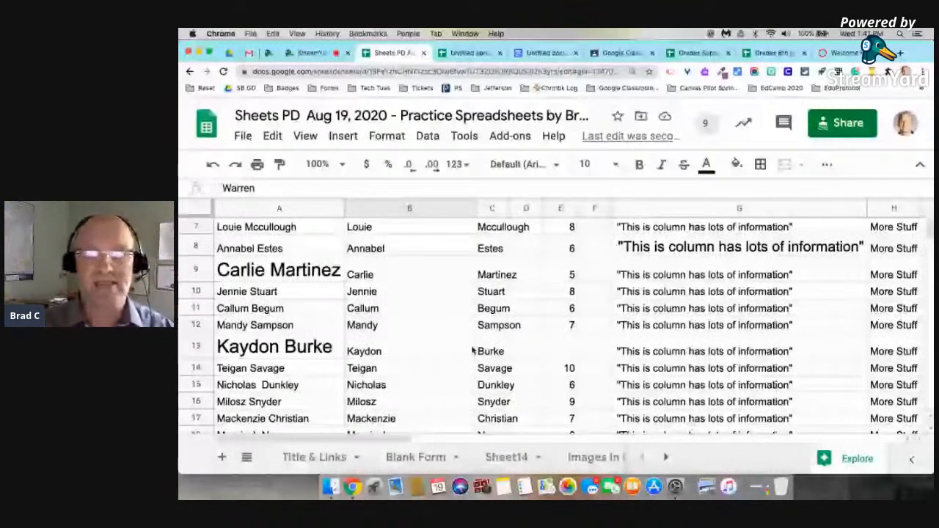
pyautogui.scroll(3, 387, 278)
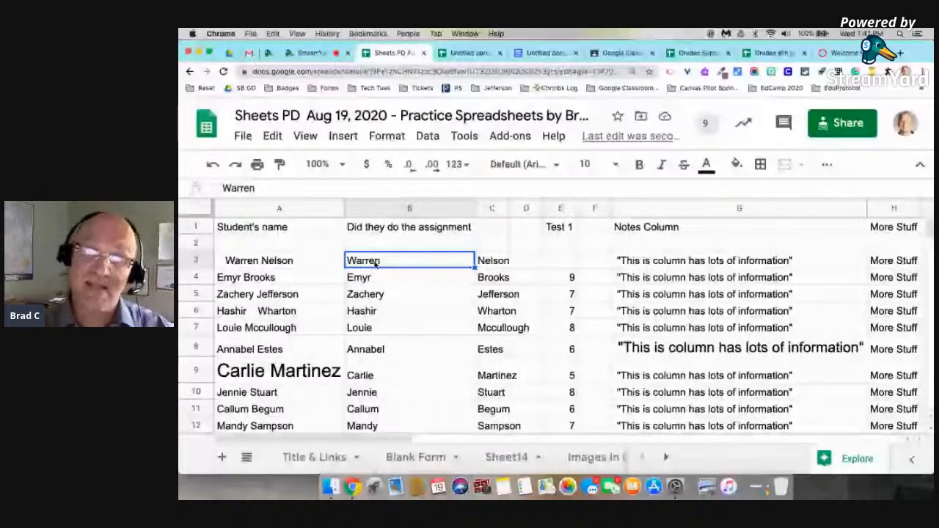
pyautogui.press('super+z')
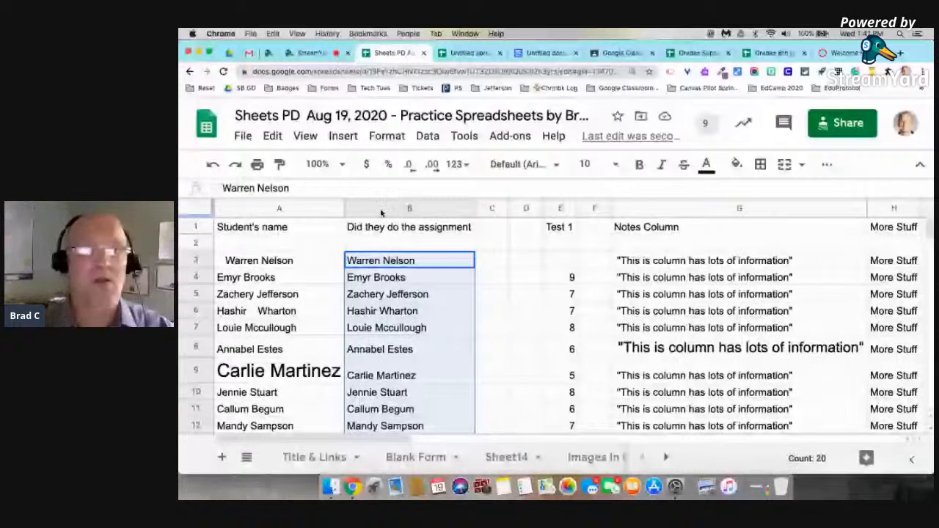
# Split the names into columns again using the Space separator.
pyautogui.click(343, 136)
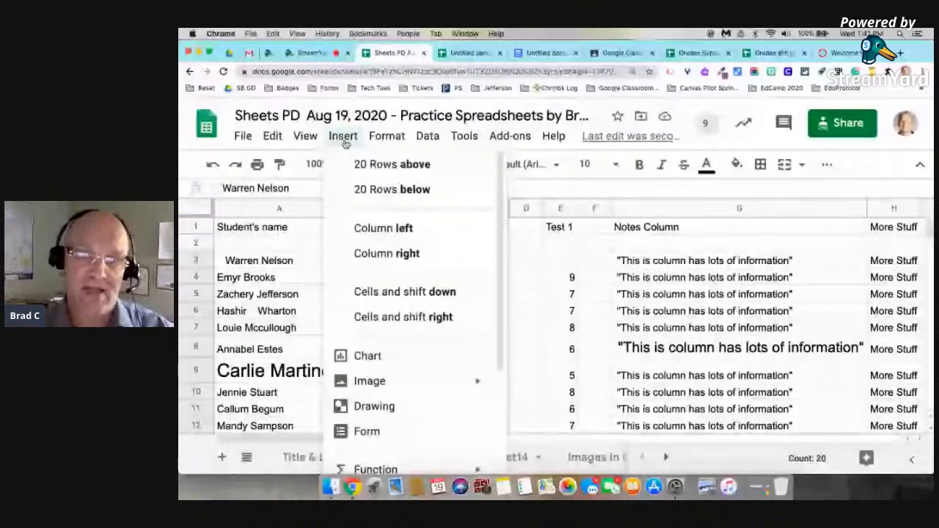
pyautogui.moveTo(428, 137)
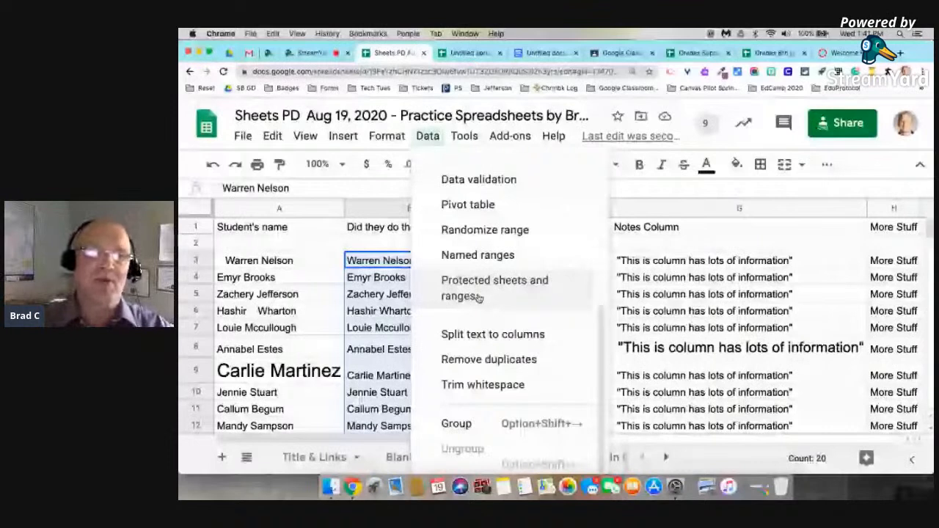
pyautogui.click(449, 332)
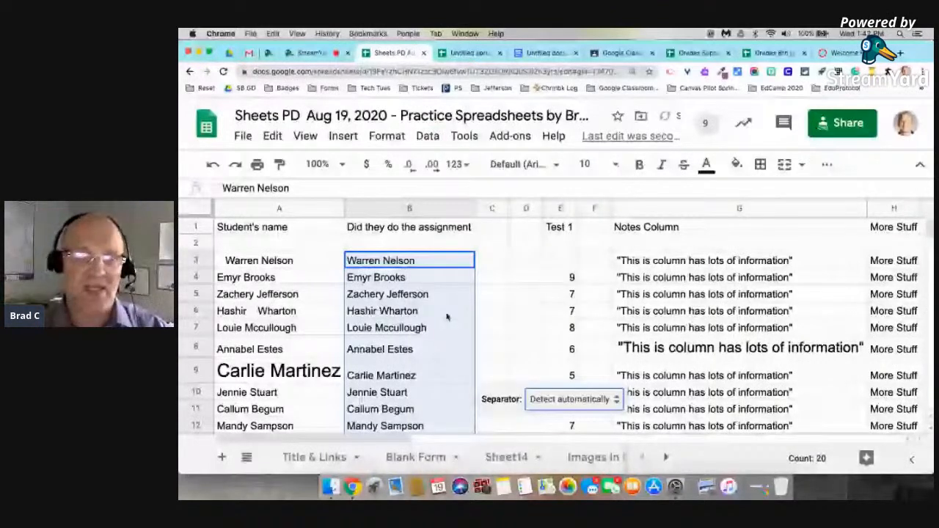
pyautogui.click(572, 400)
pyautogui.click(581, 420)
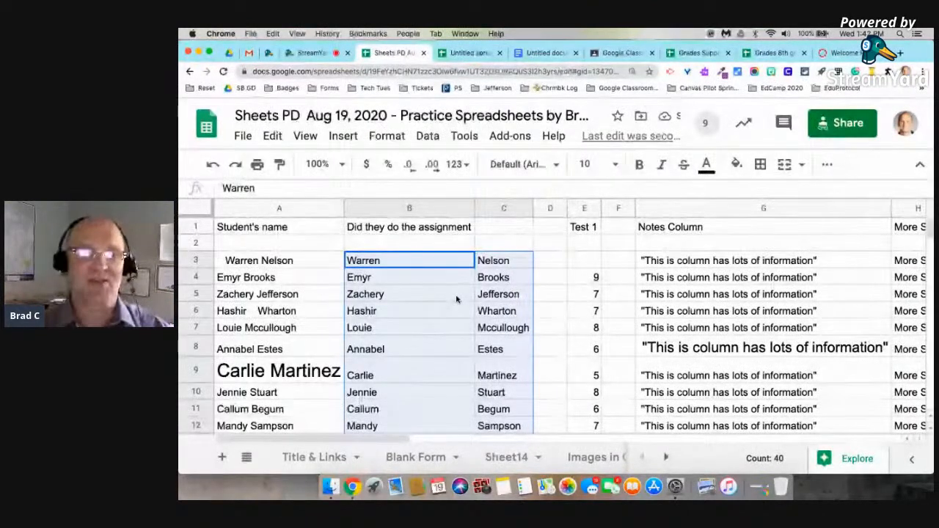
pyautogui.scroll(-3, 456, 299)
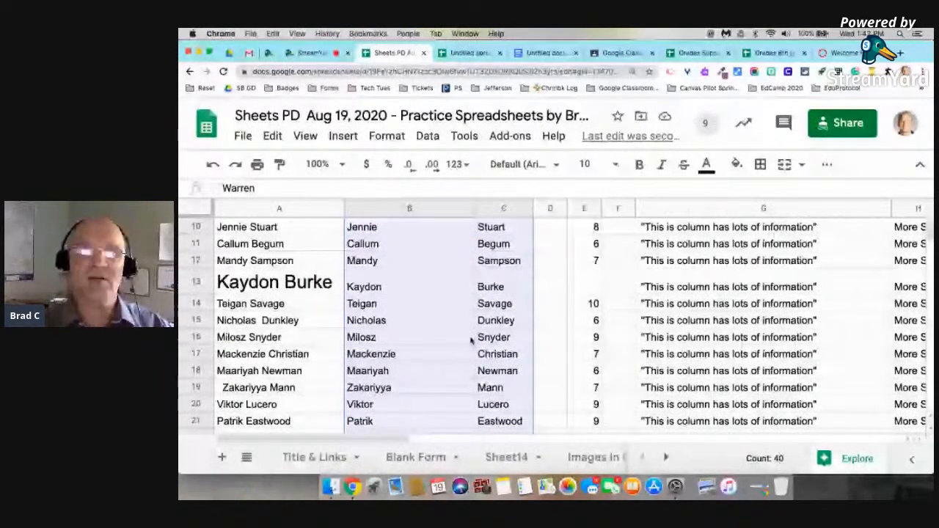
pyautogui.scroll(-2, 440, 308)
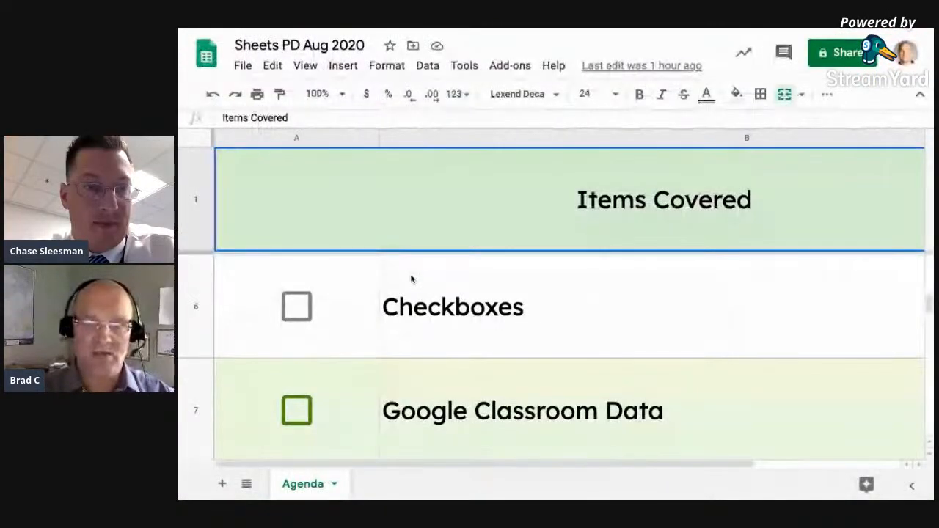
pyautogui.scroll(-1, 412, 279)
pyautogui.scroll(-2, 411, 279)
pyautogui.scroll(-2, 412, 279)
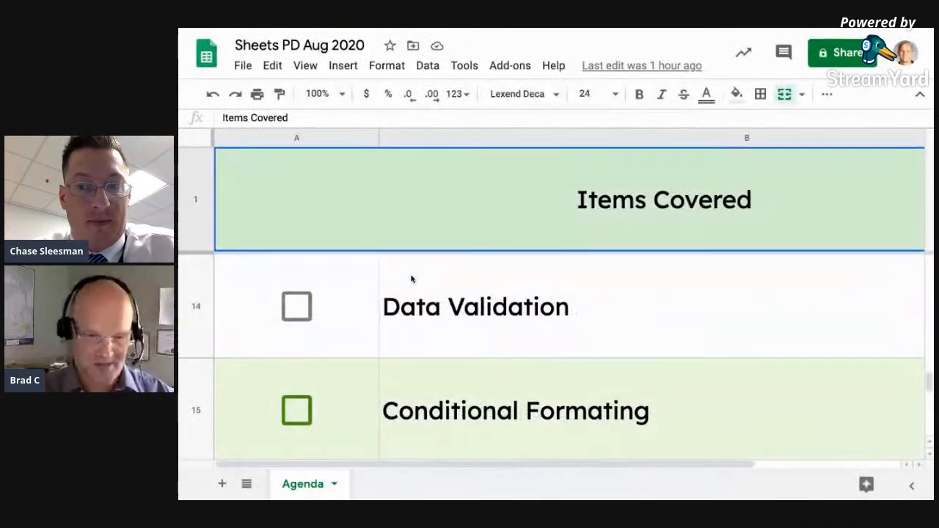
pyautogui.scroll(-1, 412, 278)
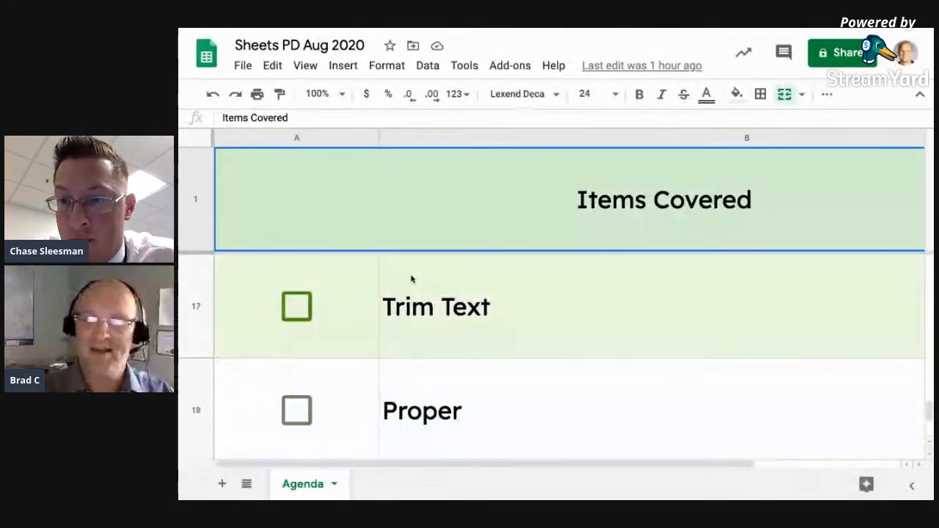
pyautogui.press('super+minus')
pyautogui.press('super+minus')
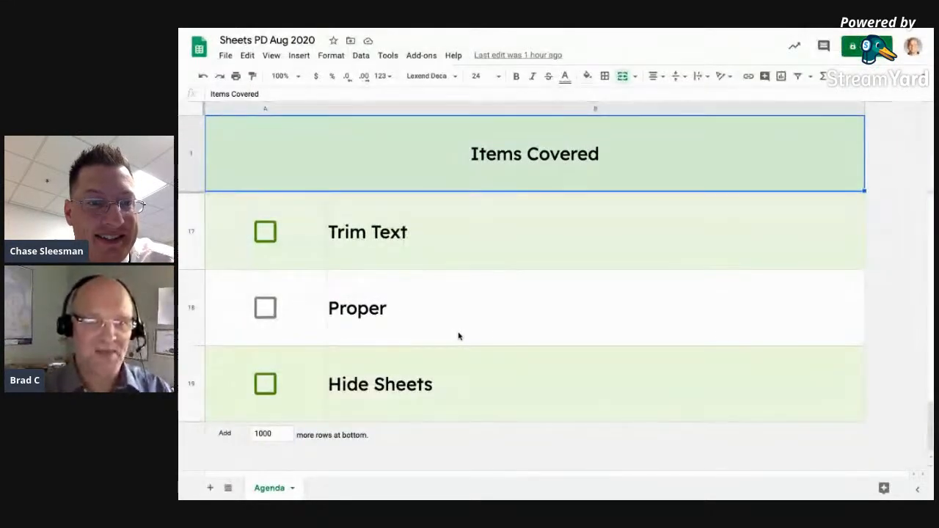
pyautogui.scroll(1, 459, 336)
pyautogui.scroll(1, 459, 336)
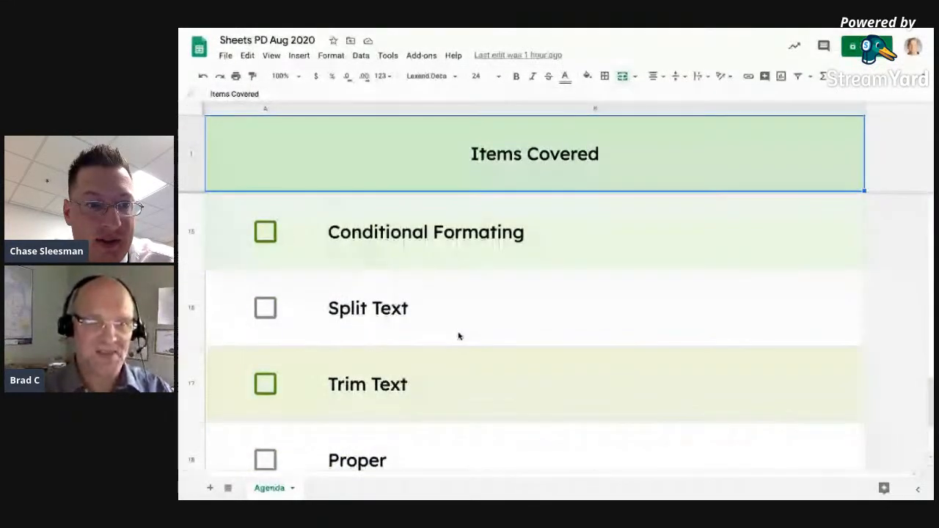
pyautogui.scroll(1, 459, 336)
pyautogui.scroll(3, 460, 336)
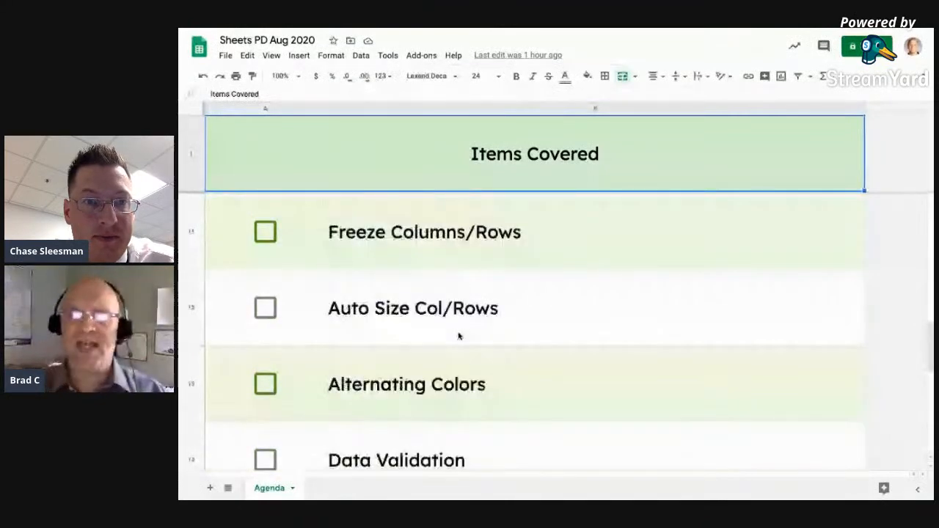
pyautogui.scroll(1, 459, 336)
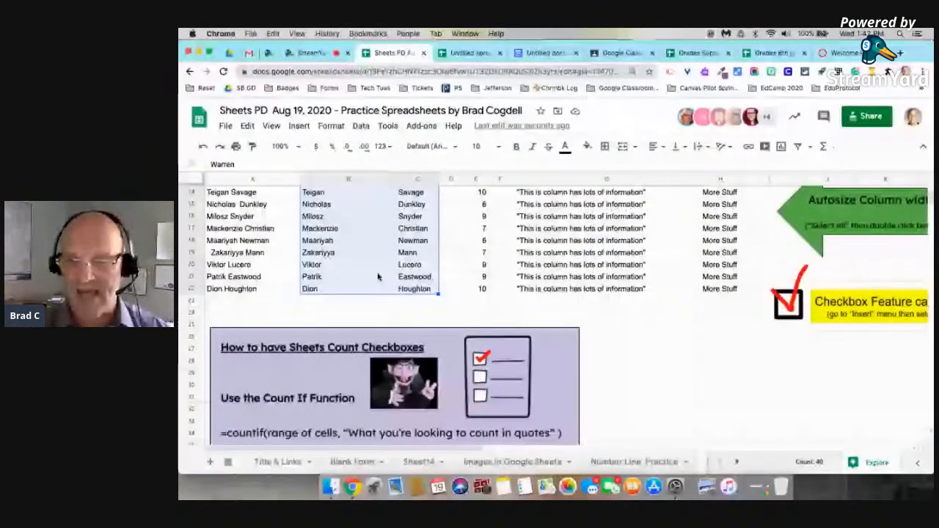
# Switch through the sheet tabs via Selecting Stuff to the Practice Data #2 sheet.
pyautogui.click(512, 462)
pyautogui.click(738, 463)
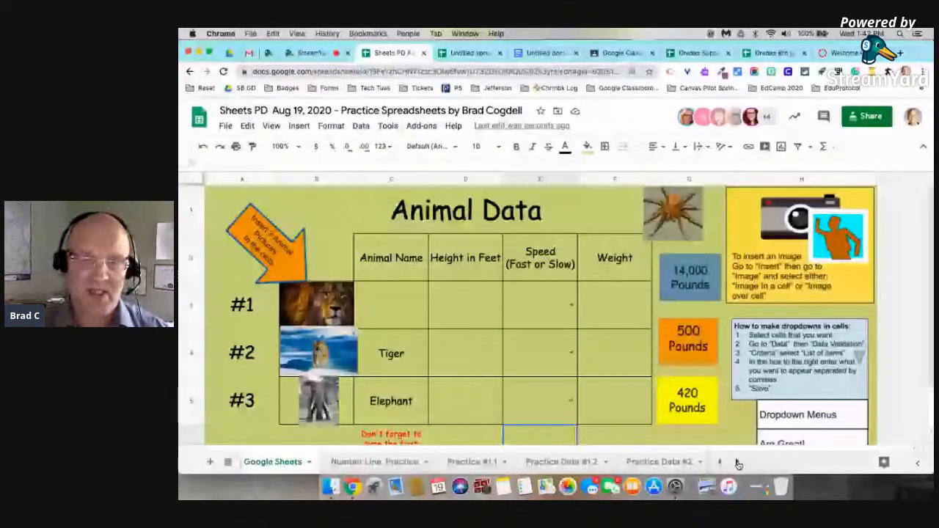
pyautogui.click(738, 463)
pyautogui.click(659, 462)
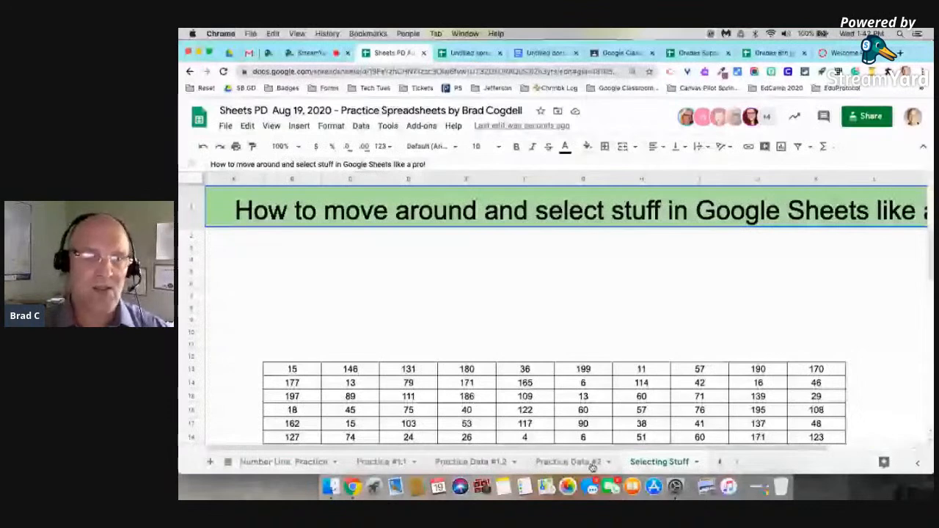
pyautogui.click(584, 463)
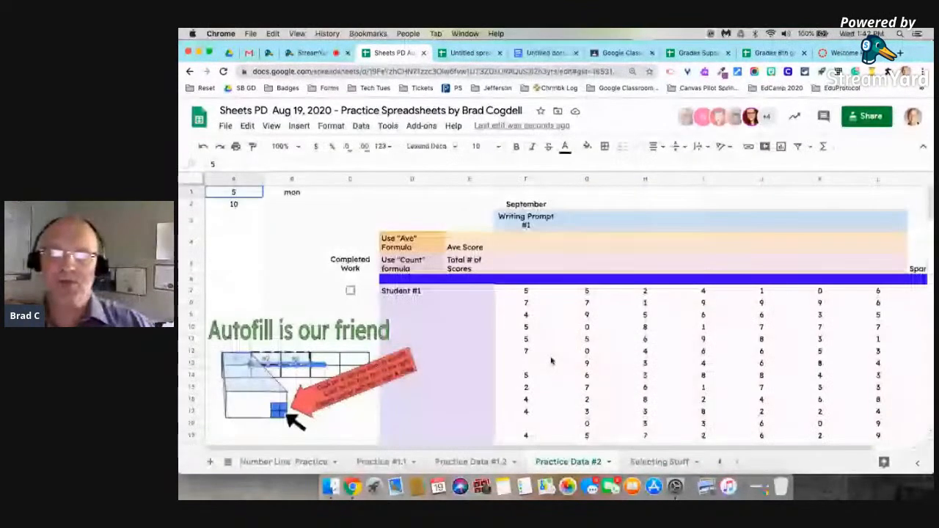
pyautogui.scroll(-1, 605, 305)
pyautogui.hscroll(1, 604, 305)
pyautogui.scroll(-2, 604, 306)
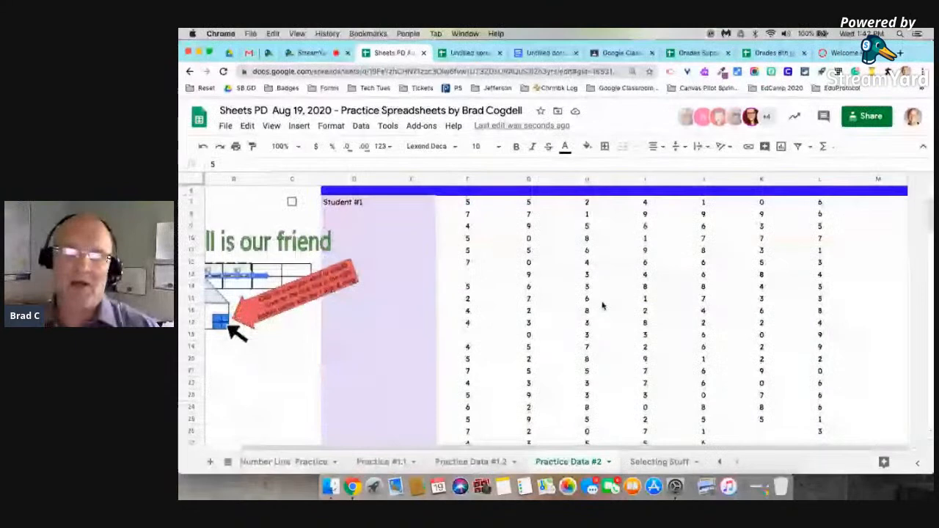
pyautogui.scroll(3, 557, 315)
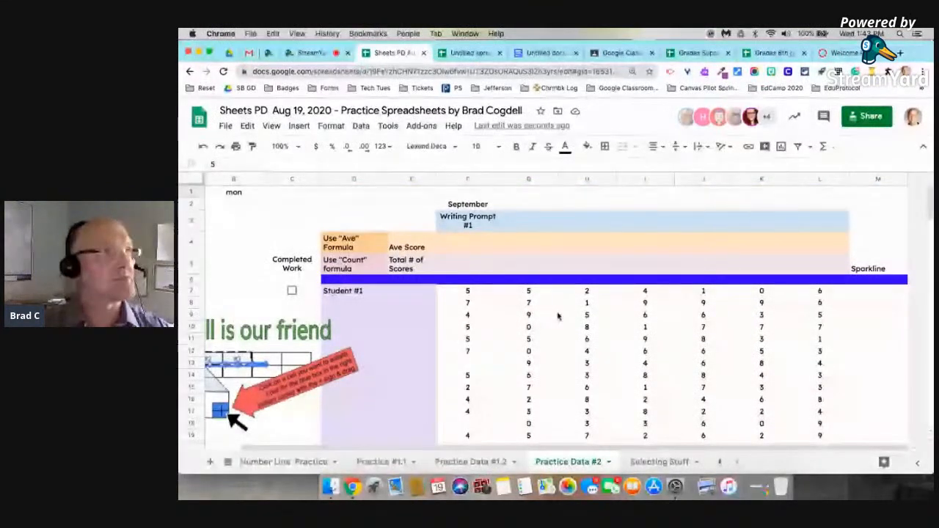
# Open and close the Format menu, then select the Student #1 cell.
pyautogui.click(331, 126)
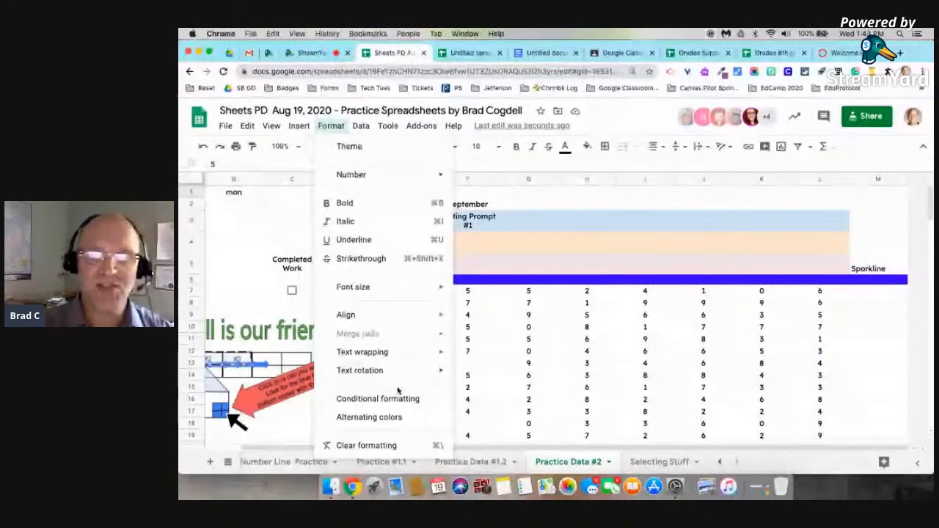
pyautogui.click(575, 353)
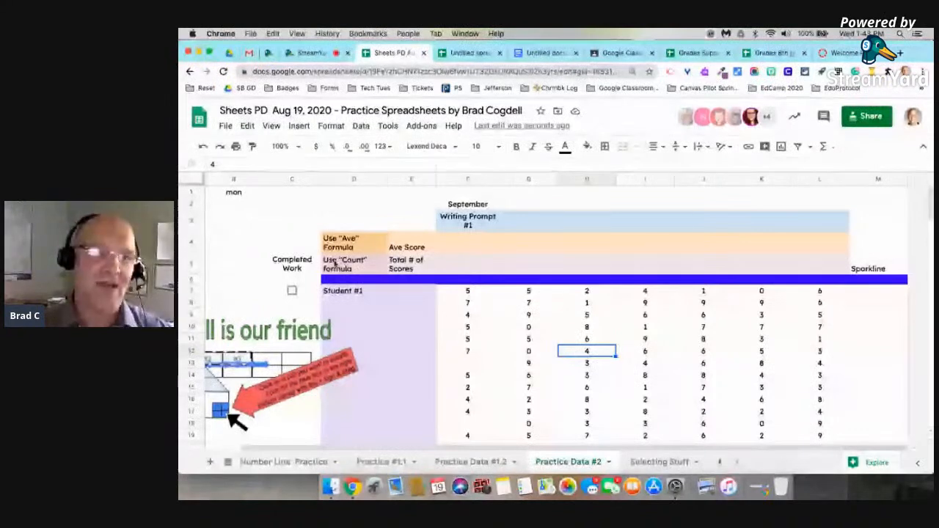
pyautogui.click(352, 293)
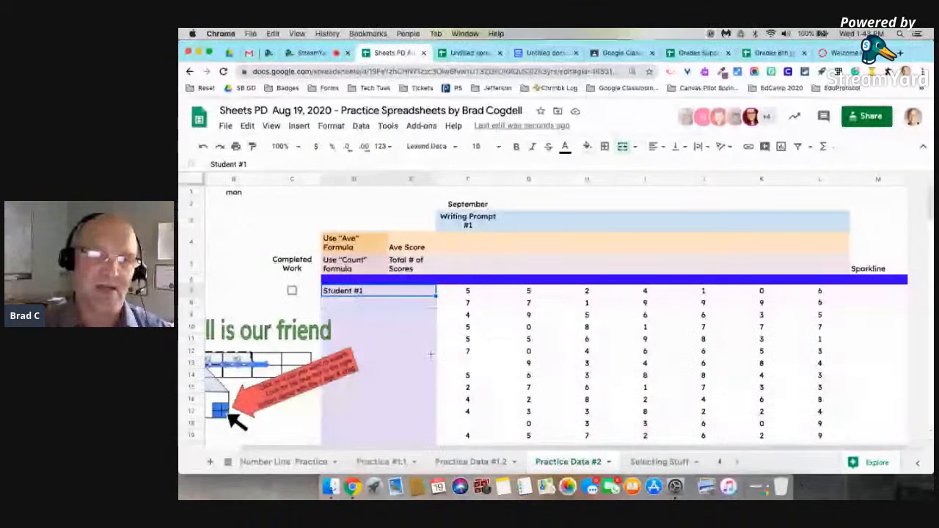
# Fill row 3 from Writing Prompt #1 through Writing Prompt #7.
pyautogui.scroll(-5, 431, 354)
pyautogui.scroll(-2, 420, 427)
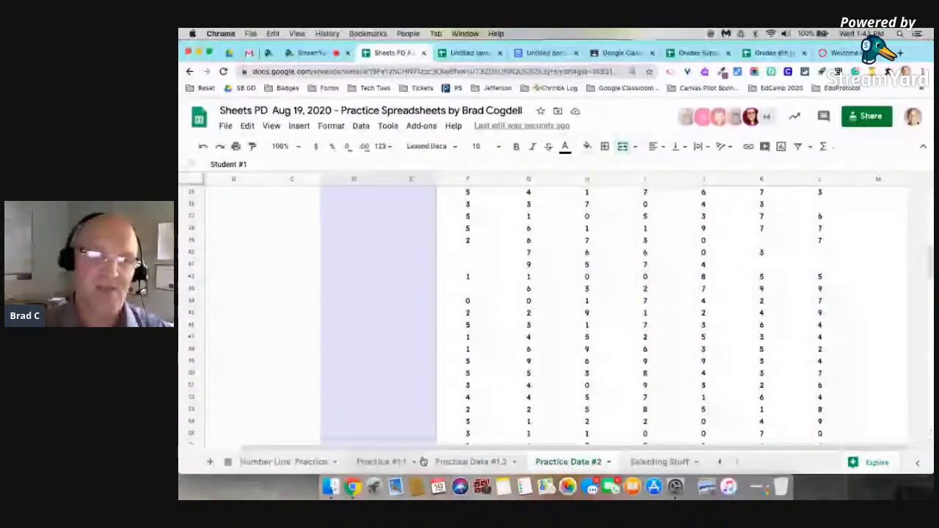
pyautogui.scroll(-1, 399, 307)
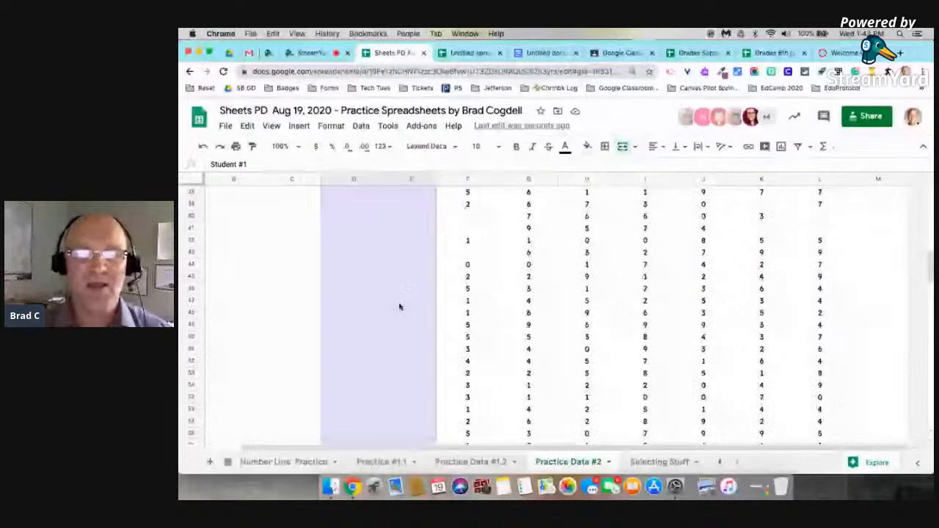
pyautogui.scroll(12, 401, 300)
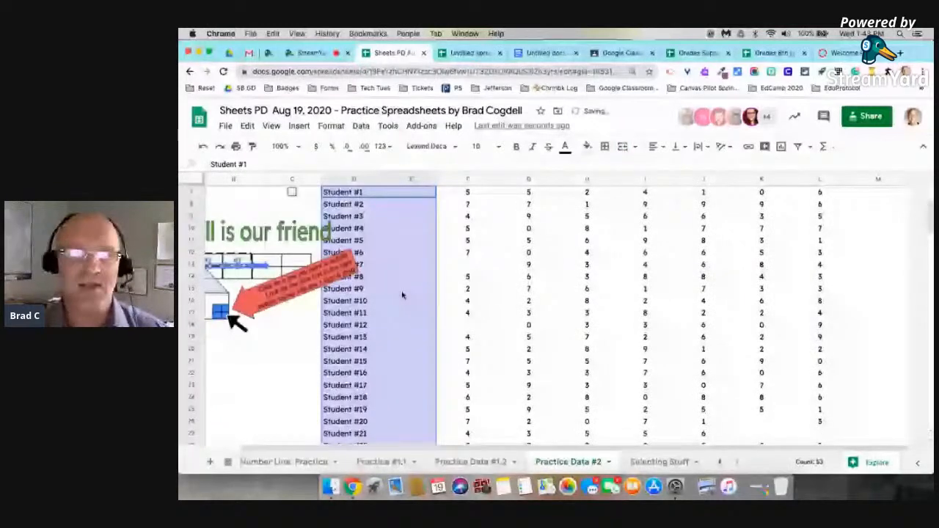
pyautogui.scroll(3, 579, 295)
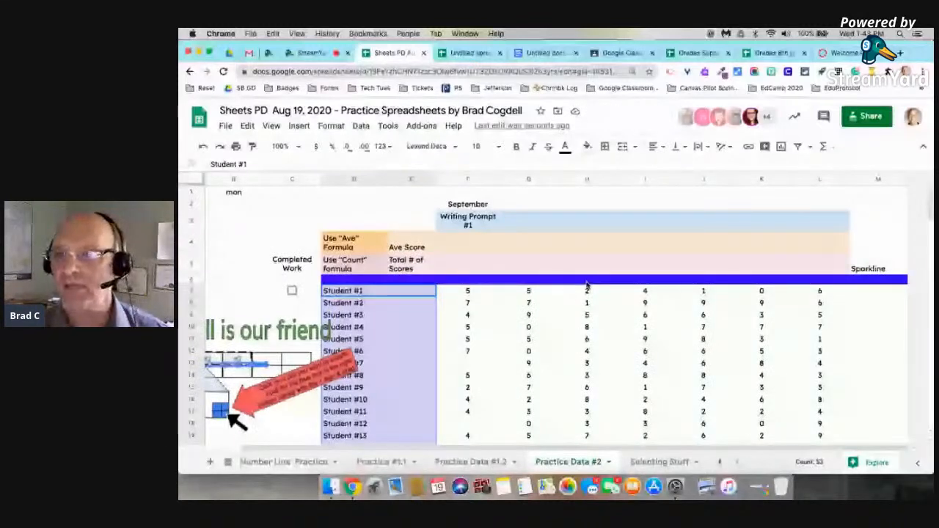
pyautogui.click(613, 224)
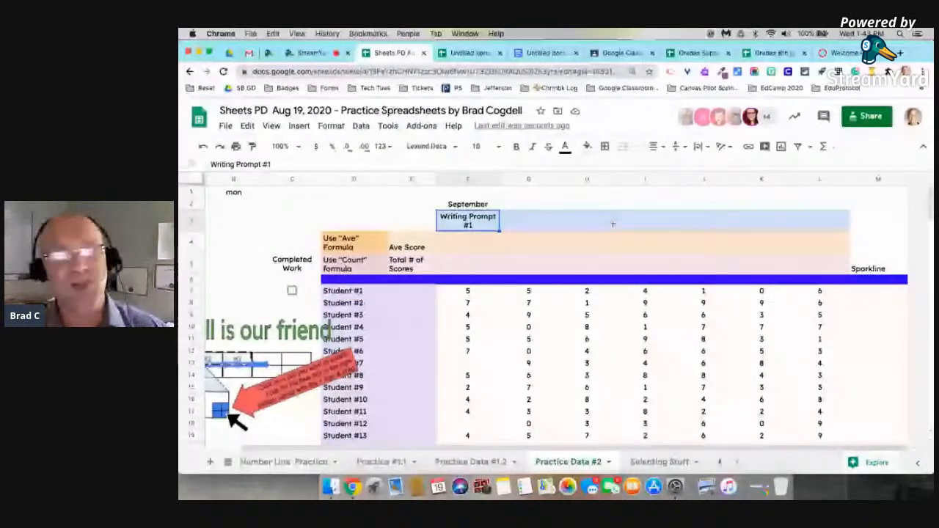
pyautogui.moveTo(499, 232); pyautogui.dragTo(821, 224)
pyautogui.click(470, 205)
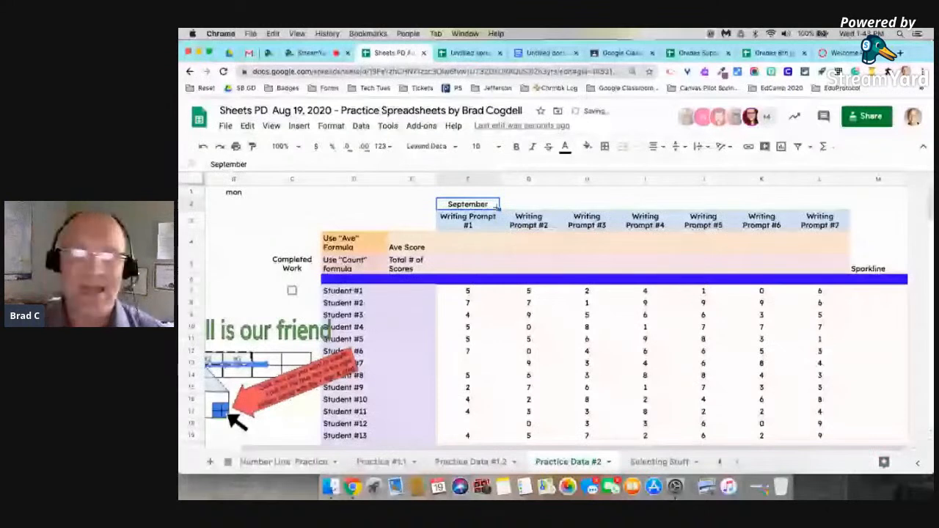
# Fill row 2 with September through March, then select the student score range.
pyautogui.moveTo(498, 208); pyautogui.dragTo(820, 210)
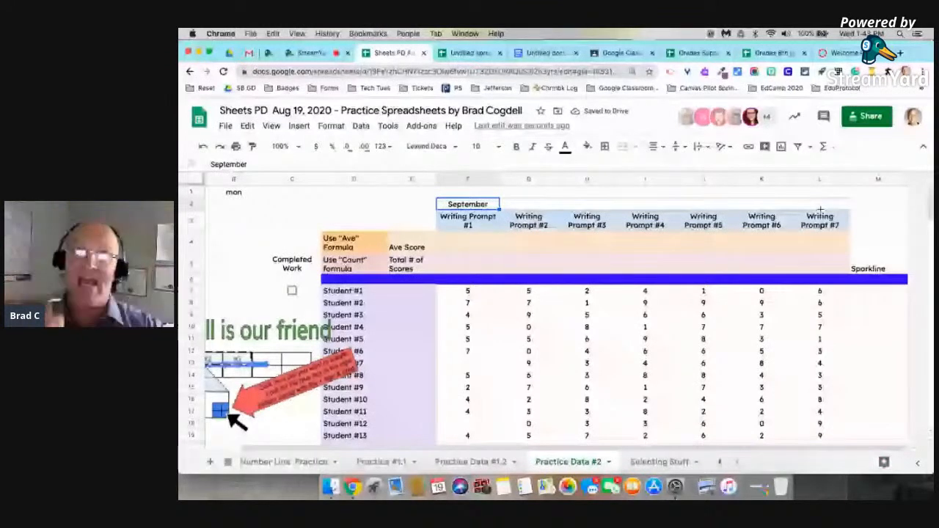
pyautogui.moveTo(820, 210); pyautogui.dragTo(835, 211)
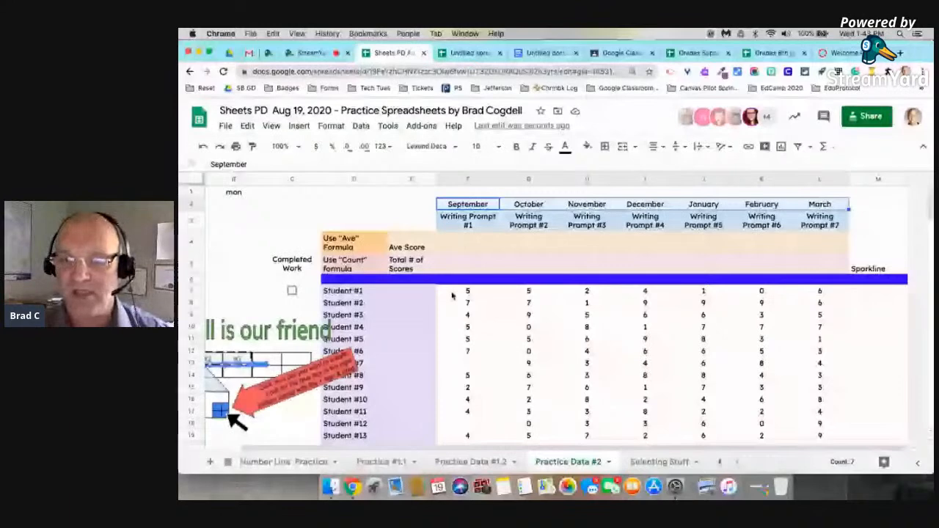
pyautogui.moveTo(452, 295); pyautogui.dragTo(807, 463)
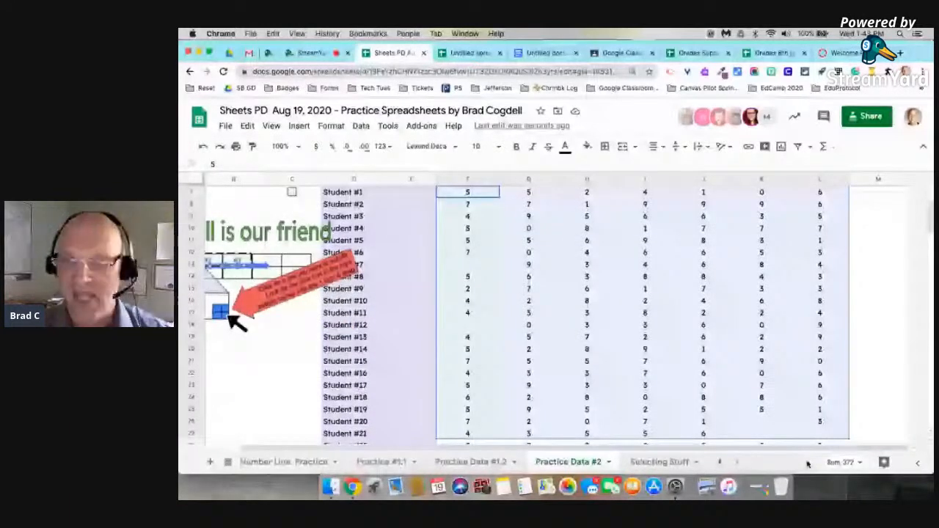
# Extend the selection to F7:L59, covering Students #1–#53 from September through March.
pyautogui.moveTo(807, 464); pyautogui.dragTo(804, 432)
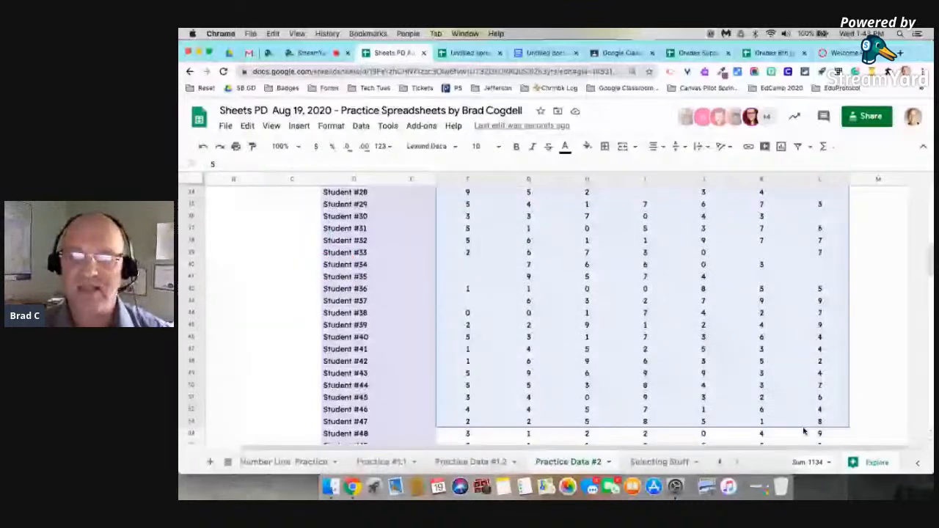
pyautogui.moveTo(804, 432); pyautogui.dragTo(794, 400)
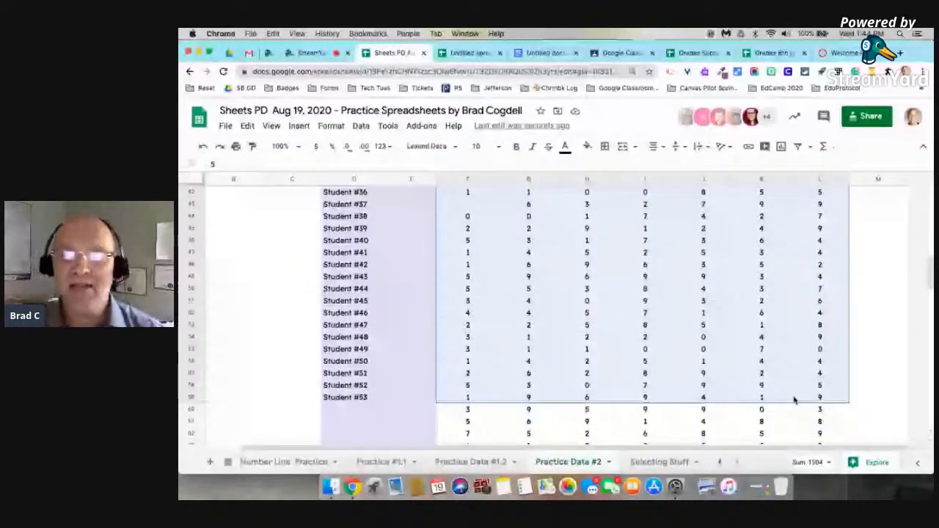
pyautogui.moveTo(794, 400); pyautogui.dragTo(794, 422)
pyautogui.scroll(10, 636, 298)
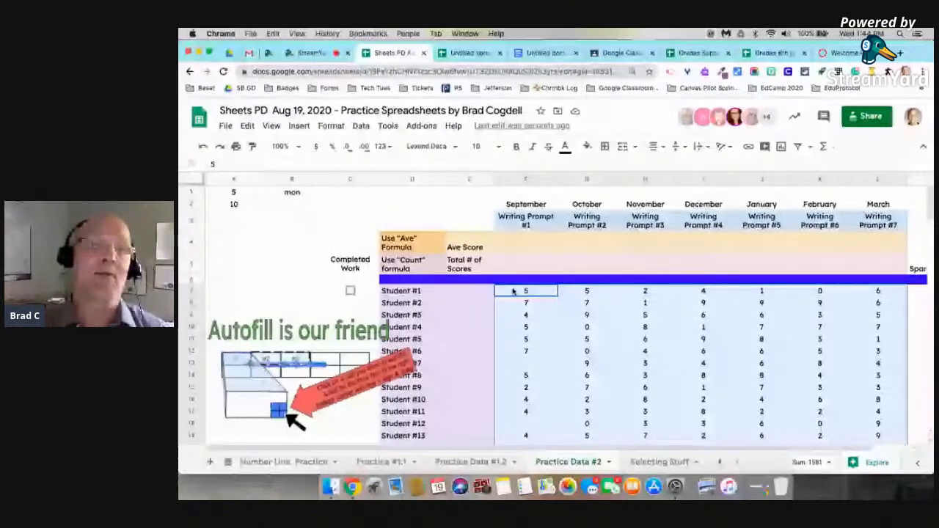
# Start a conditional format rule on the scores matching values less than or equal to 7.
pyautogui.click(331, 126)
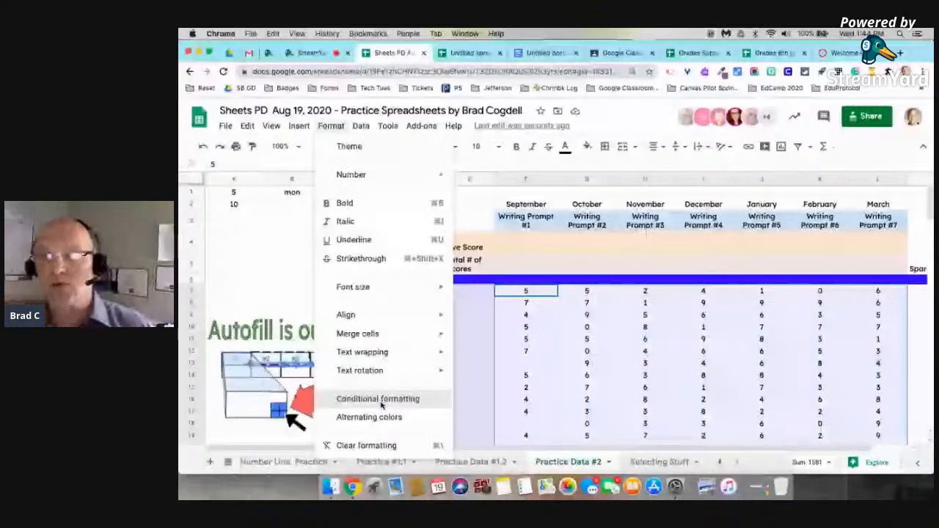
pyautogui.click(378, 399)
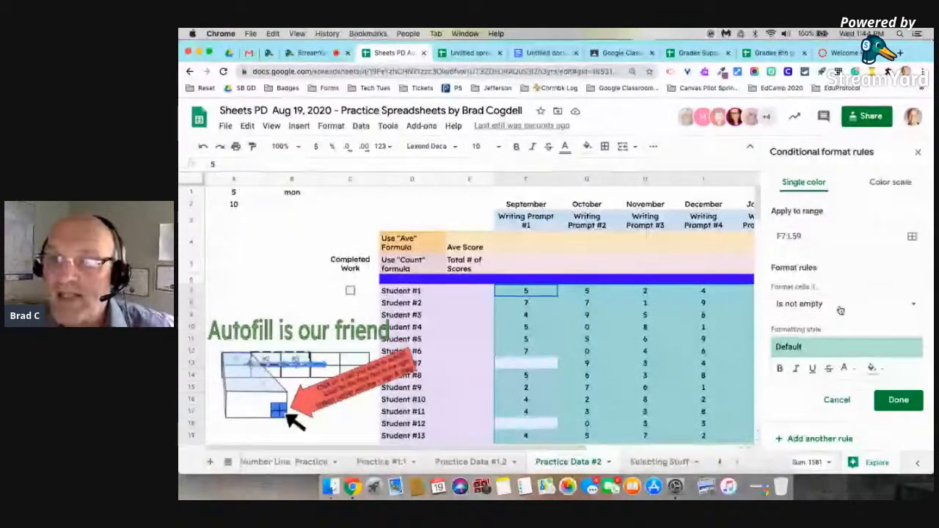
pyautogui.click(903, 305)
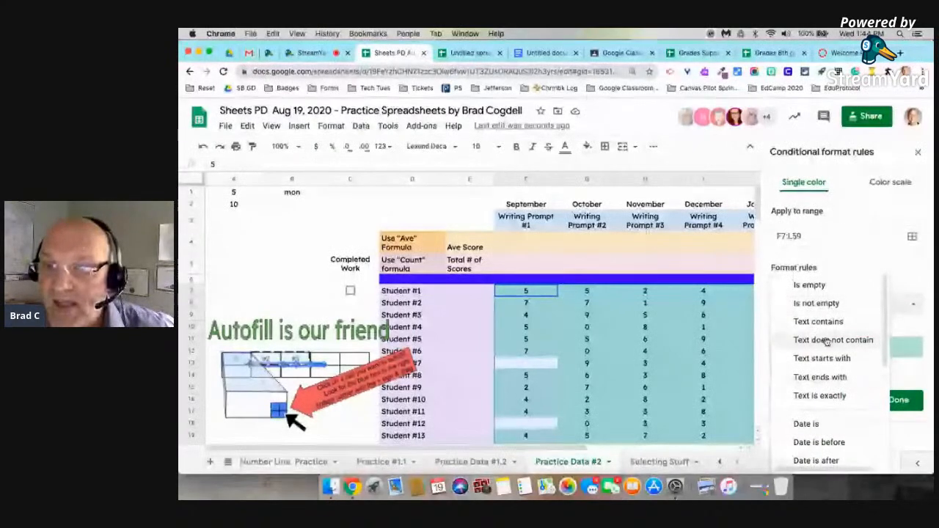
pyautogui.scroll(-5, 843, 314)
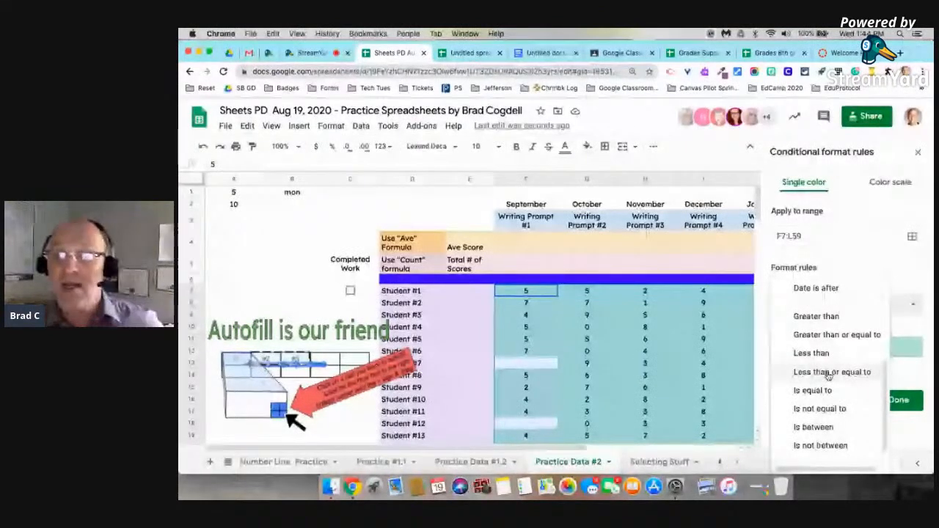
pyautogui.click(800, 372)
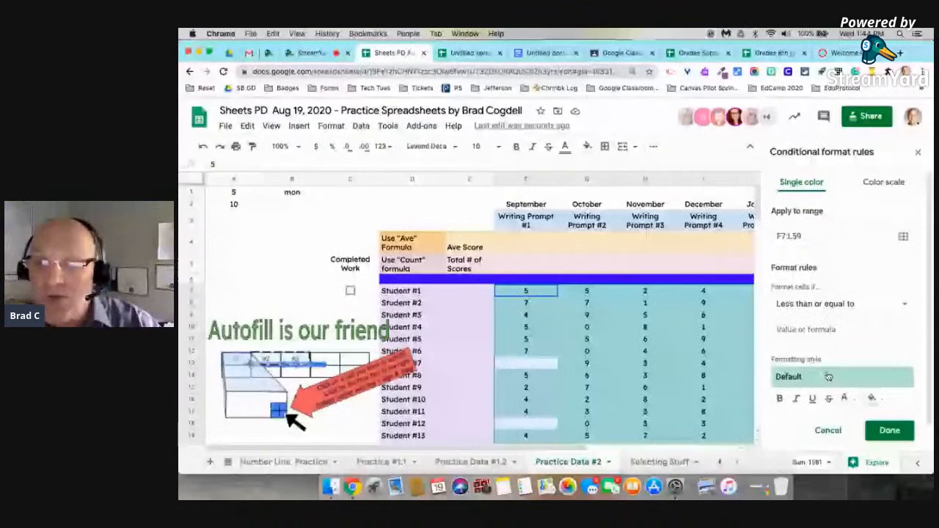
pyautogui.click(806, 328)
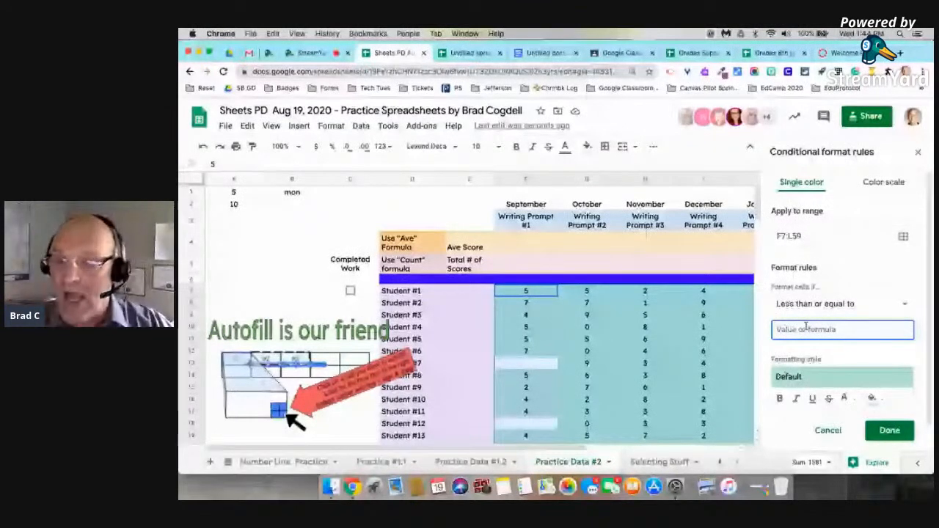
pyautogui.write('7')
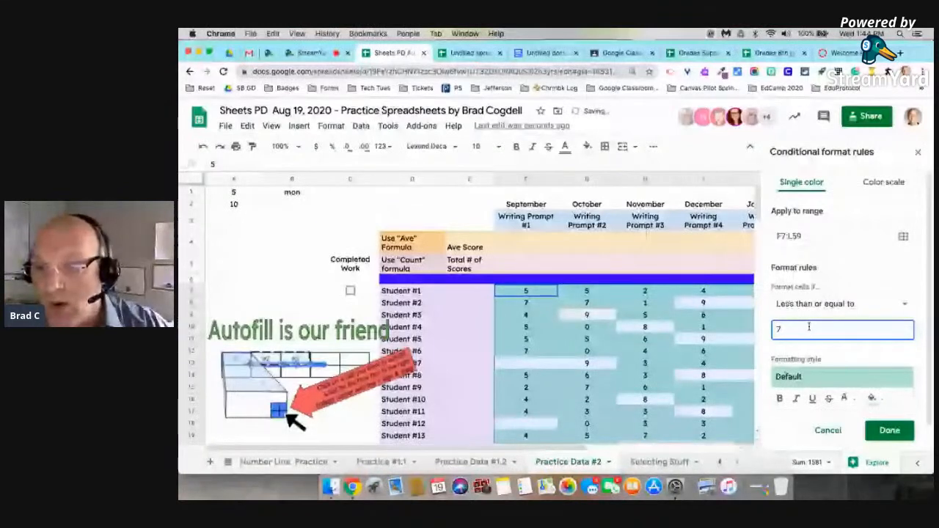
# Give the 7-or-less rule a light red fill, save it, and scroll to check the shading.
pyautogui.click(873, 398)
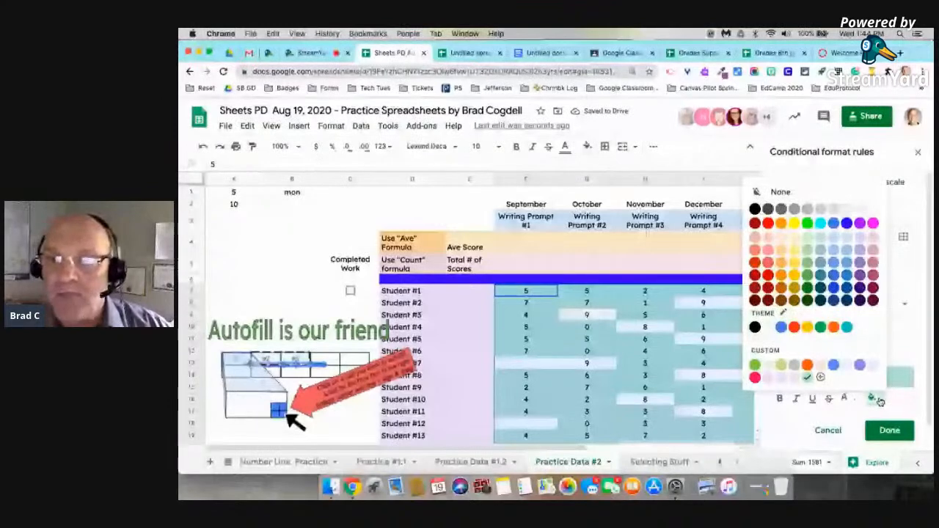
pyautogui.click(768, 244)
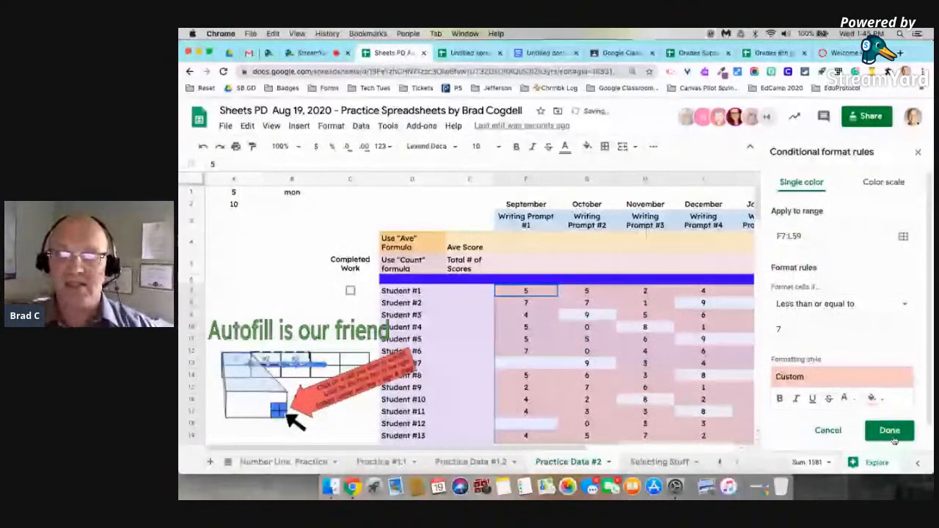
pyautogui.click(890, 432)
pyautogui.scroll(-5, 709, 283)
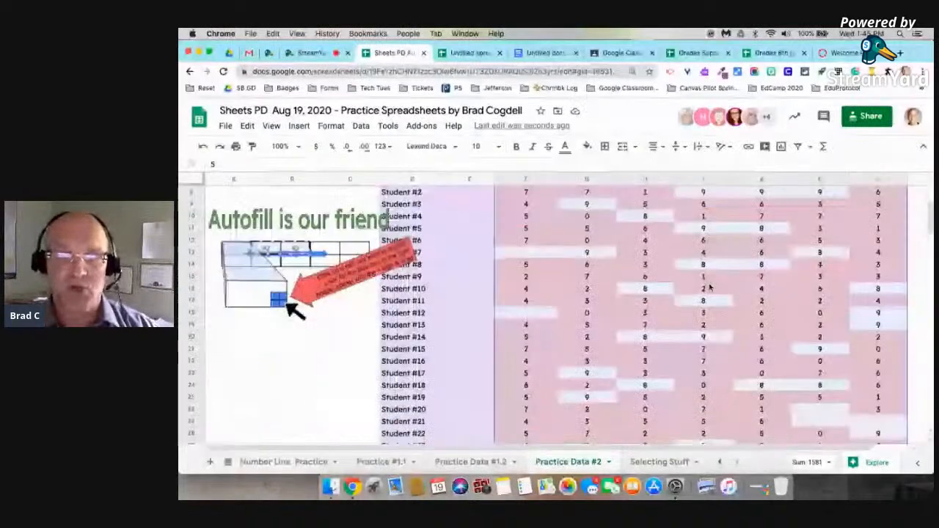
pyautogui.scroll(-5, 709, 287)
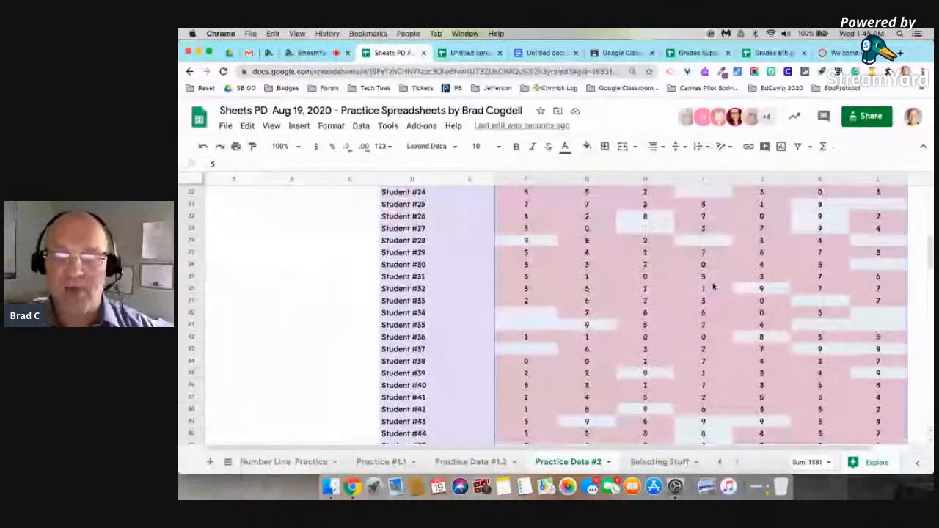
pyautogui.scroll(10, 712, 286)
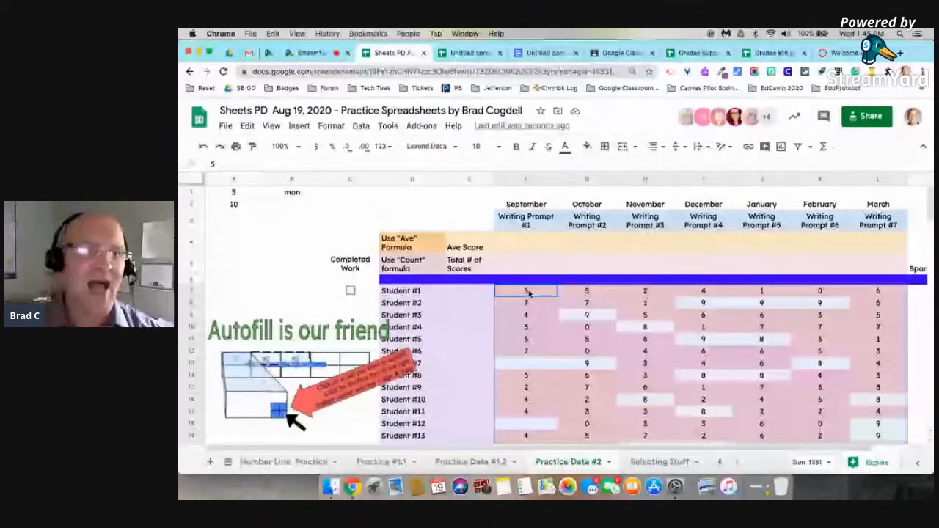
# Add a 'Greater than' 7 rule with the default green fill to F7:L59, then close the rules panel.
pyautogui.click(330, 126)
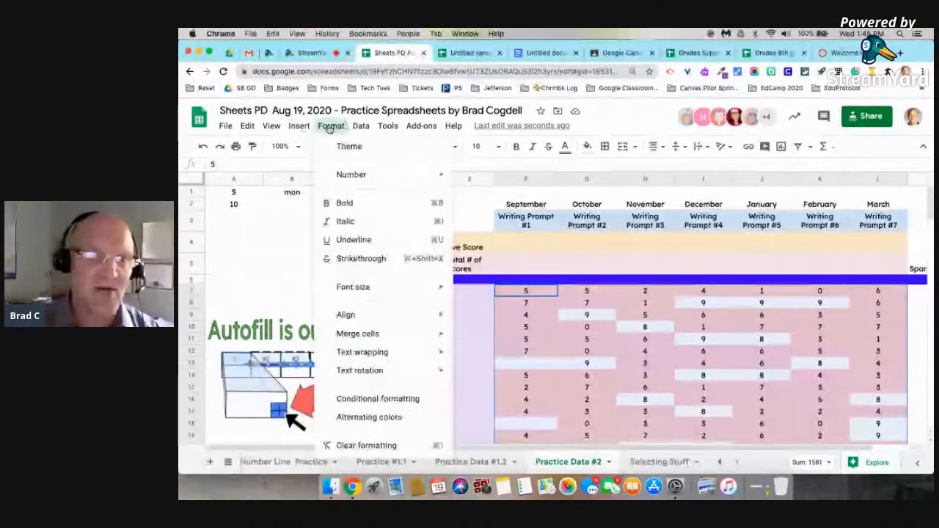
pyautogui.click(374, 400)
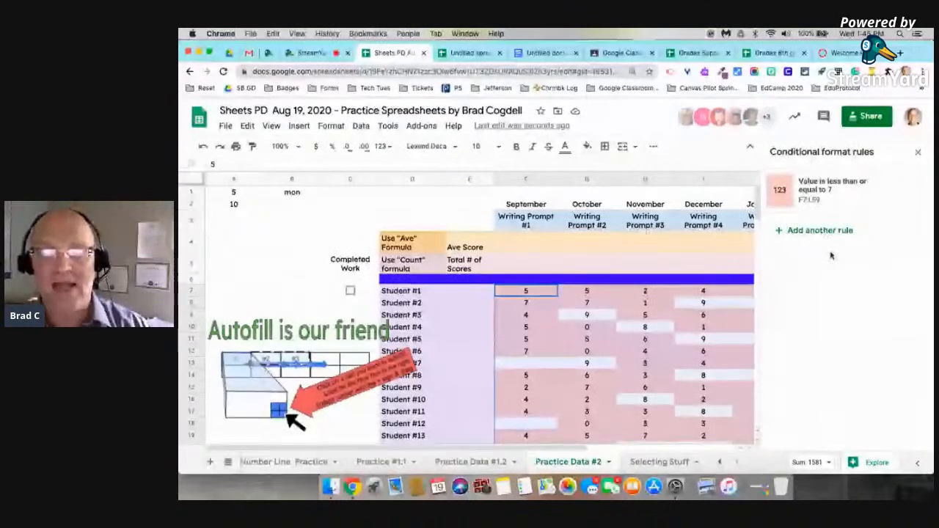
pyautogui.click(819, 230)
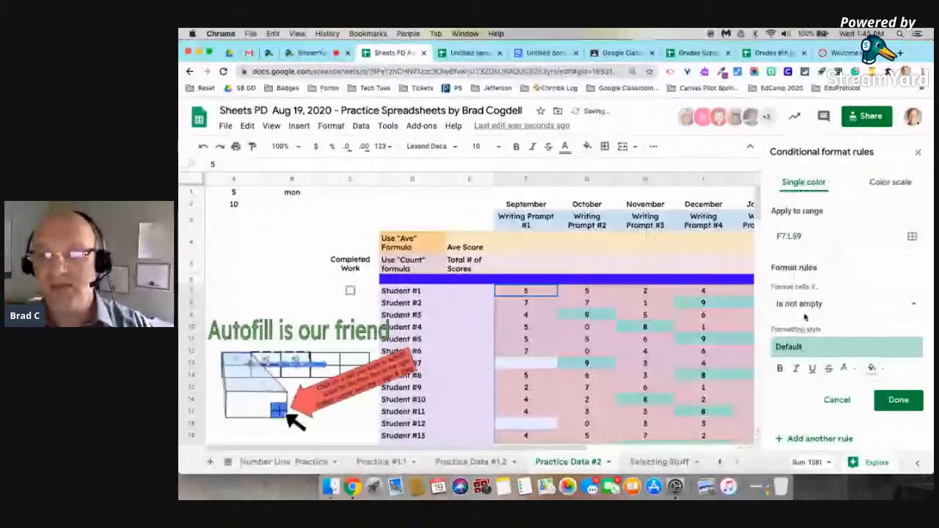
pyautogui.click(826, 304)
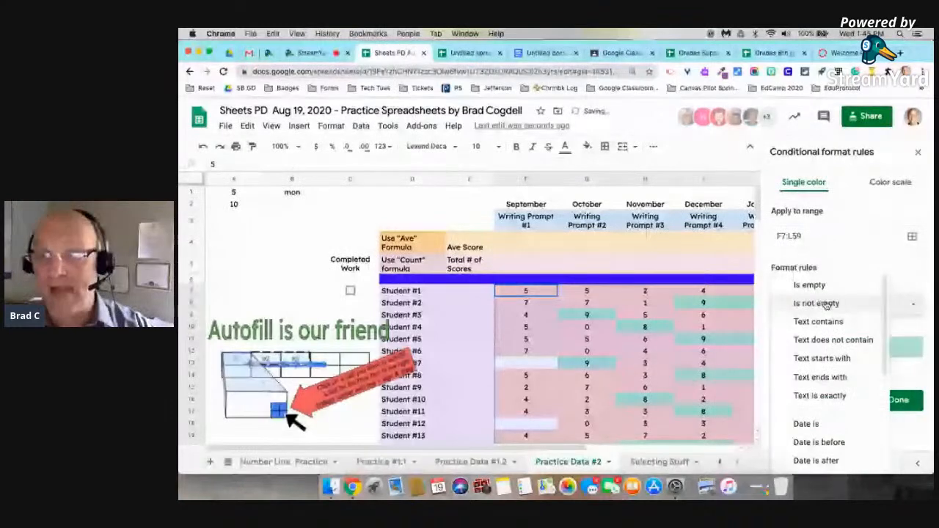
pyautogui.scroll(-5, 830, 399)
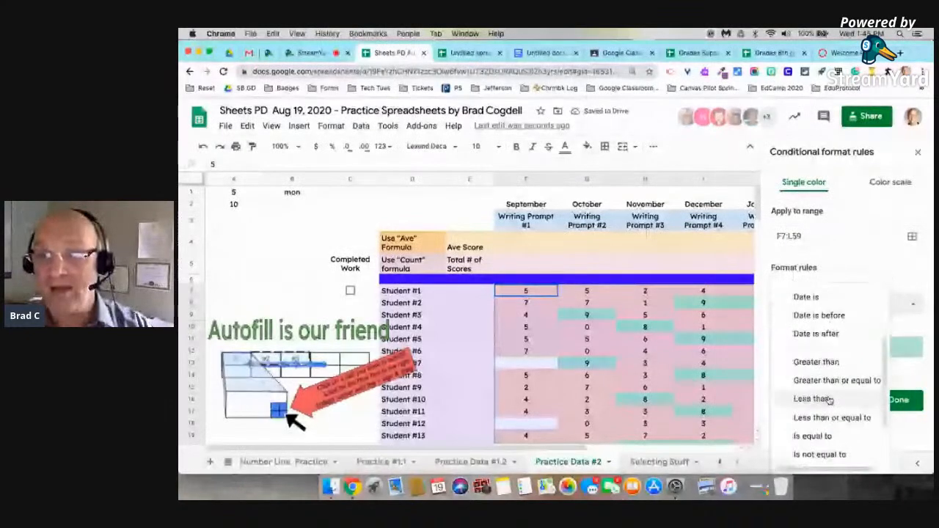
pyautogui.click(816, 362)
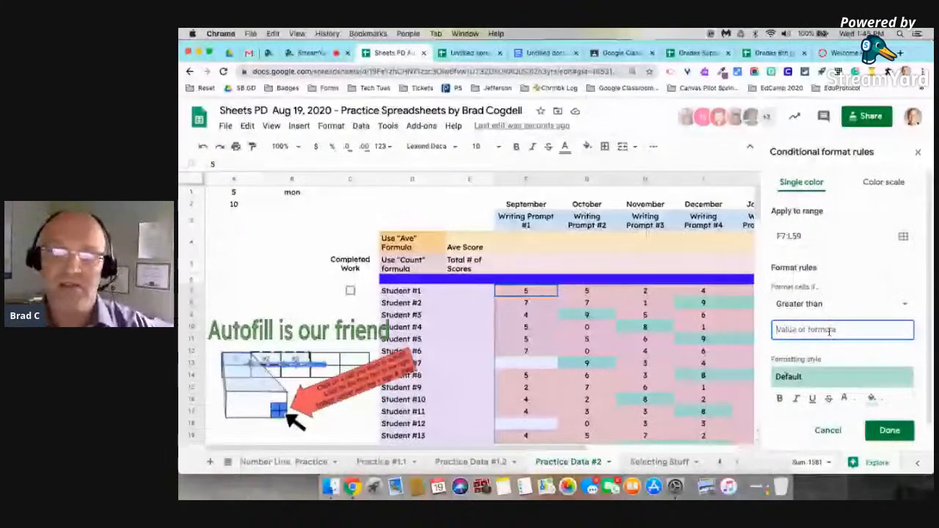
pyautogui.click(886, 430)
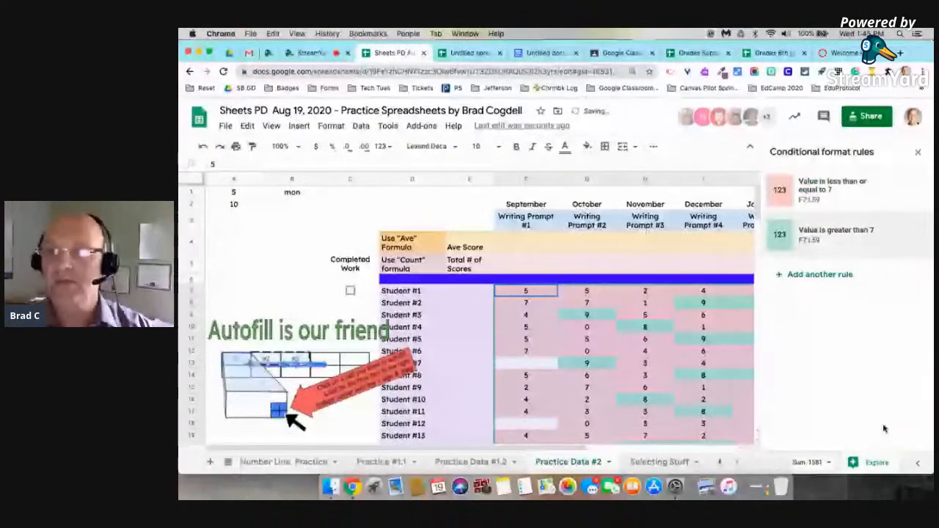
pyautogui.click(696, 362)
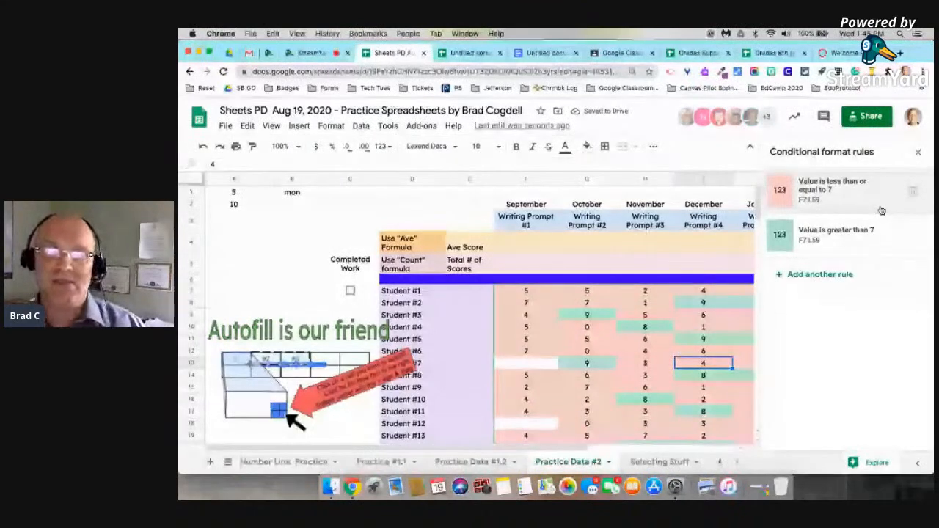
pyautogui.click(918, 153)
pyautogui.scroll(-1, 713, 369)
pyautogui.scroll(-5, 712, 368)
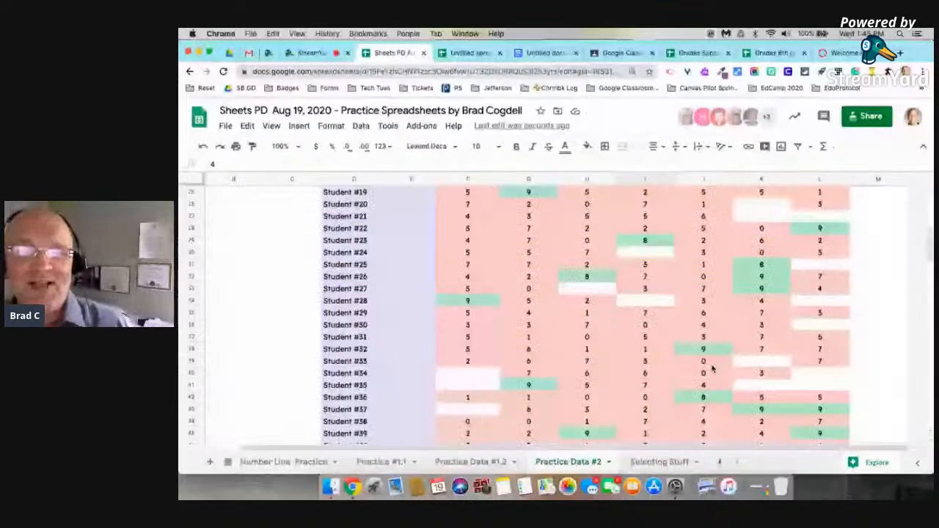
pyautogui.scroll(-4, 713, 368)
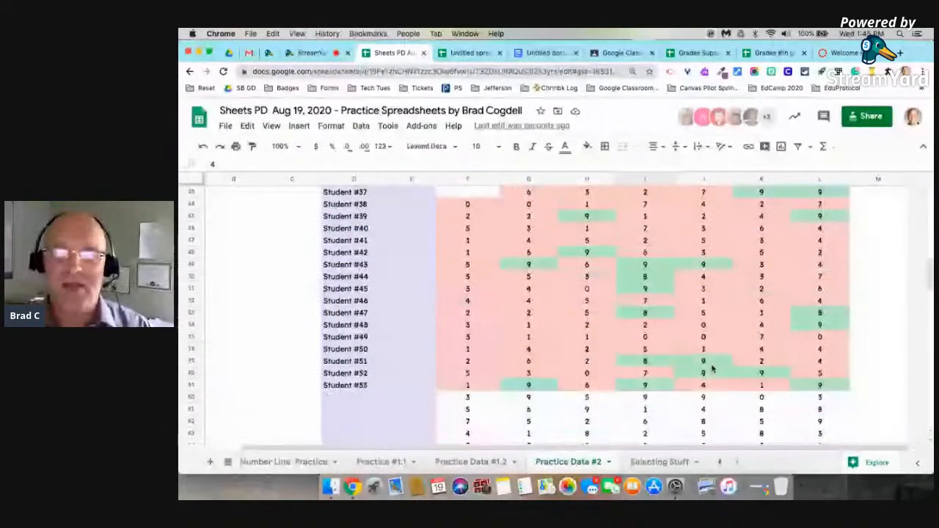
pyautogui.scroll(5, 713, 368)
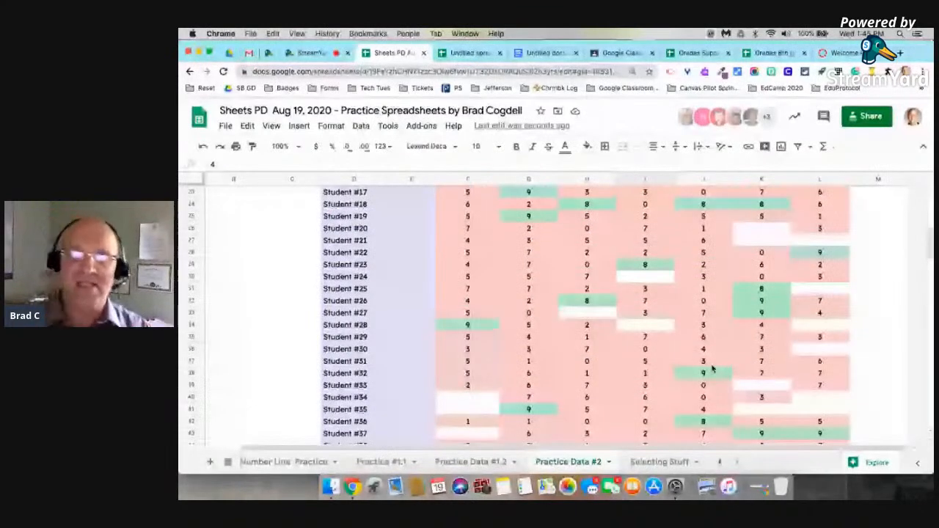
pyautogui.scroll(5, 712, 369)
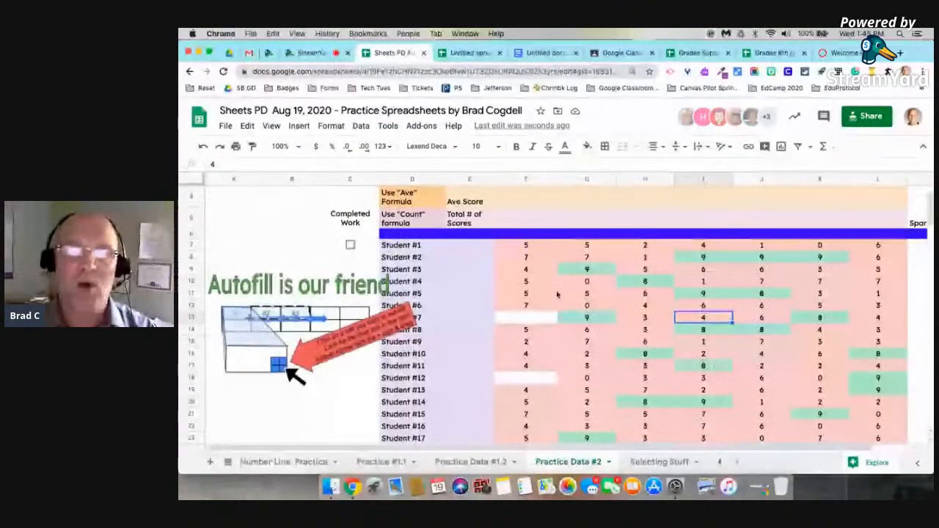
pyautogui.click(526, 258)
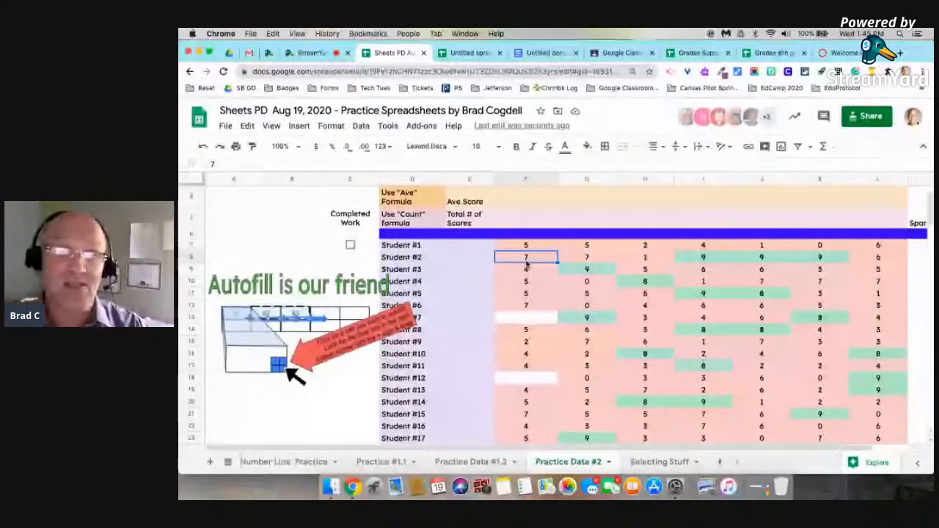
pyautogui.press('super+plus')
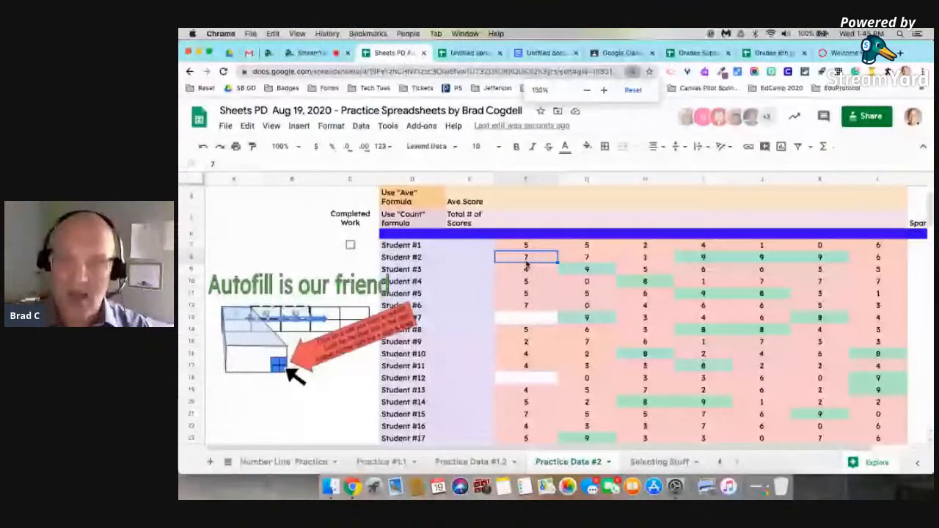
pyautogui.hscroll(3, 526, 264)
pyautogui.scroll(-1, 526, 264)
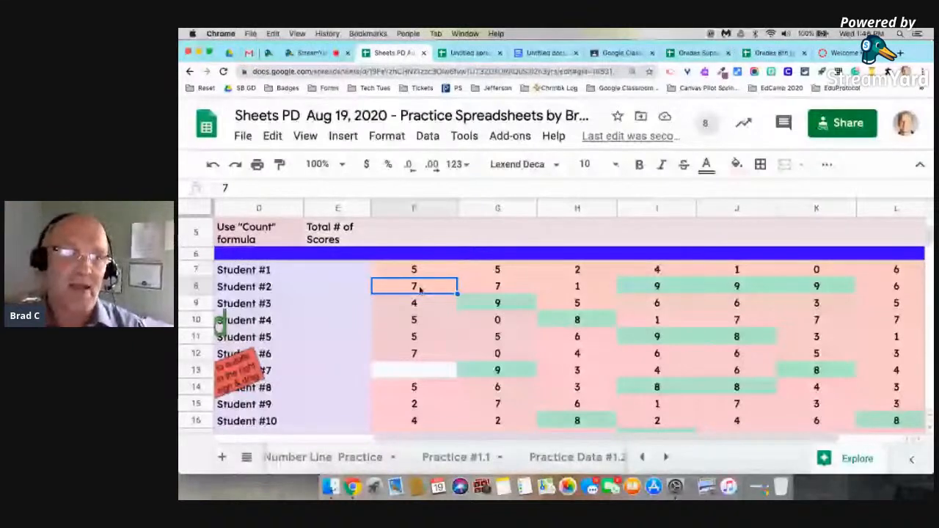
pyautogui.write('9')
pyautogui.press('Return')
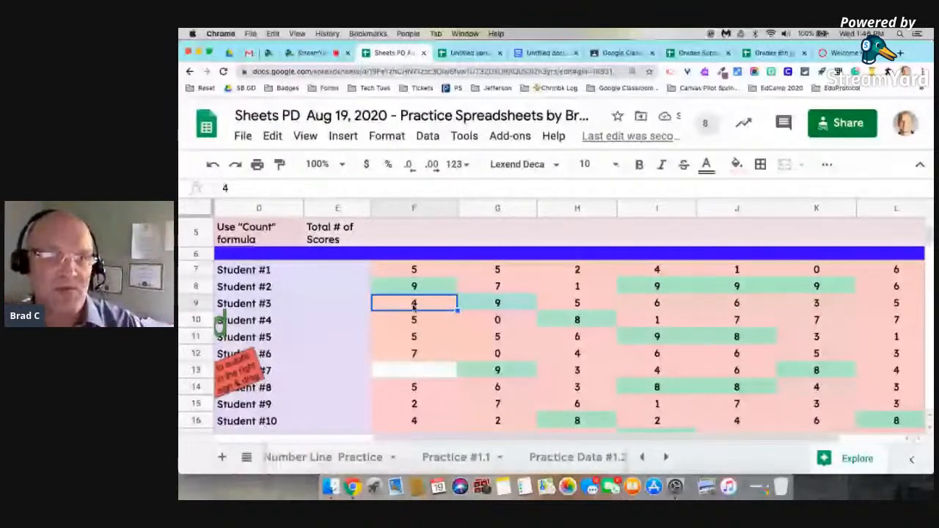
pyautogui.click(495, 308)
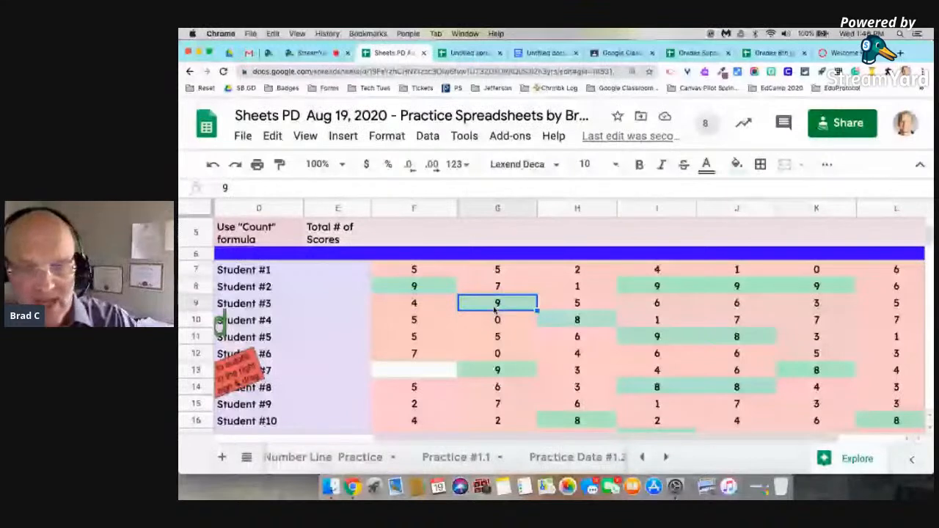
pyautogui.write('5')
pyautogui.press('Return')
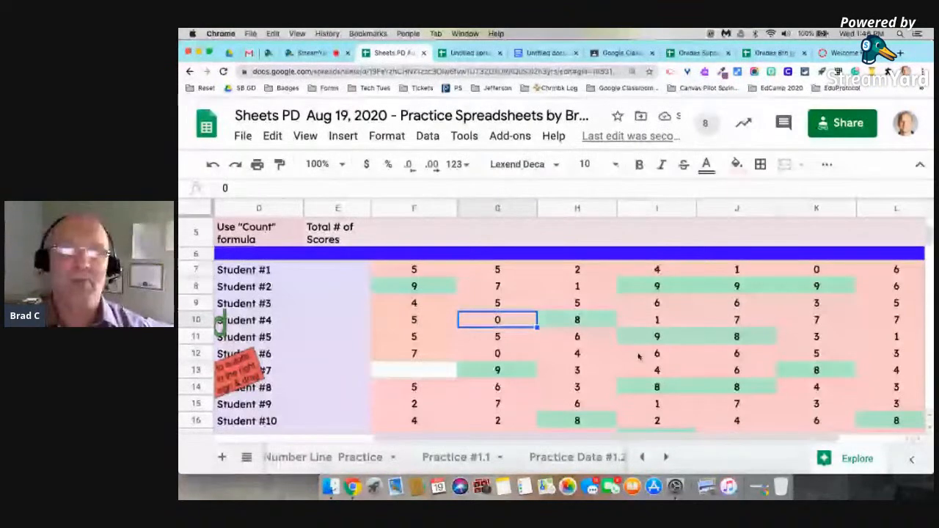
pyautogui.scroll(-1, 558, 352)
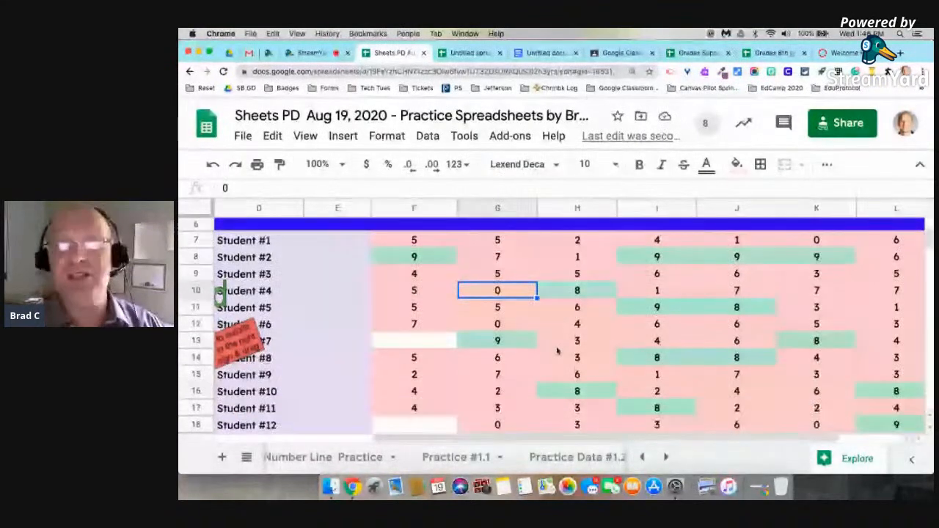
pyautogui.scroll(-3, 558, 352)
pyautogui.hscroll(-3, 558, 352)
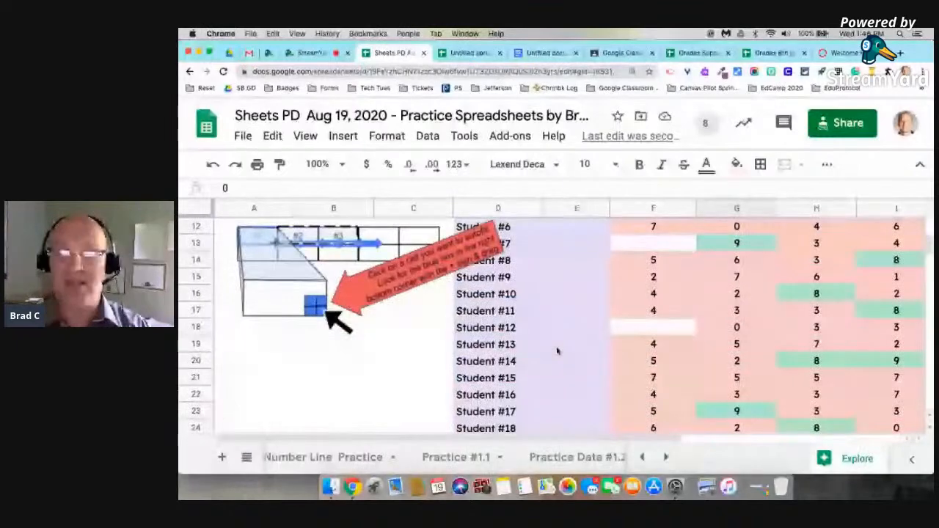
pyautogui.scroll(-1, 557, 351)
pyautogui.hscroll(2, 558, 351)
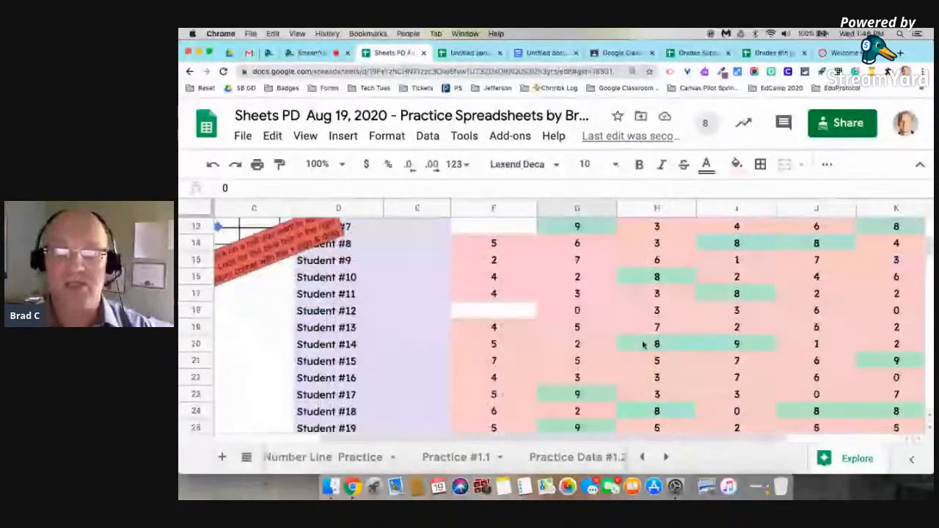
pyautogui.hscroll(1, 643, 345)
pyautogui.scroll(5, 643, 344)
pyautogui.hscroll(2, 643, 344)
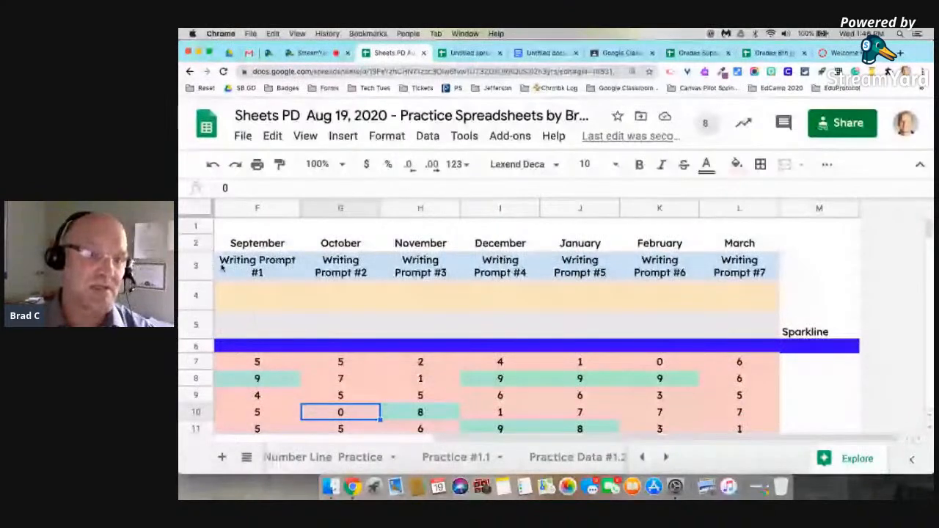
pyautogui.click(198, 210)
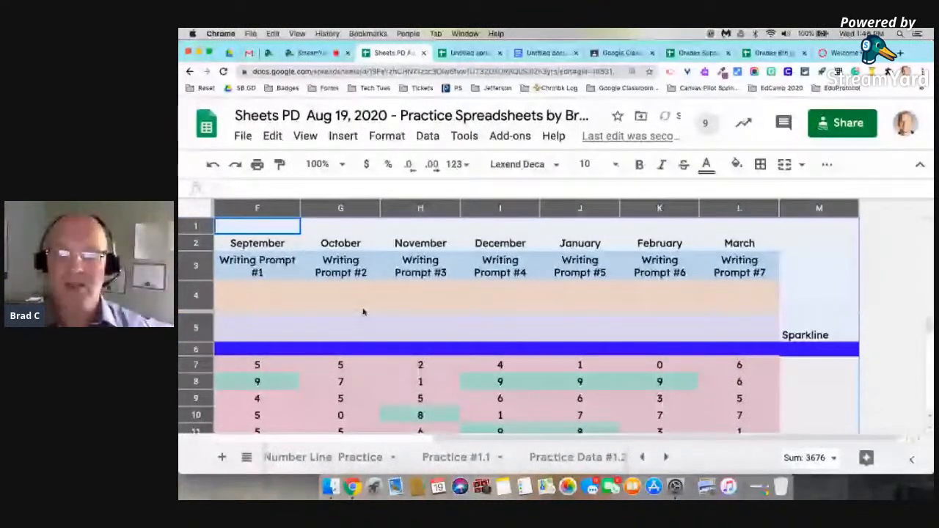
pyautogui.hscroll(-5, 363, 312)
pyautogui.scroll(-1, 363, 312)
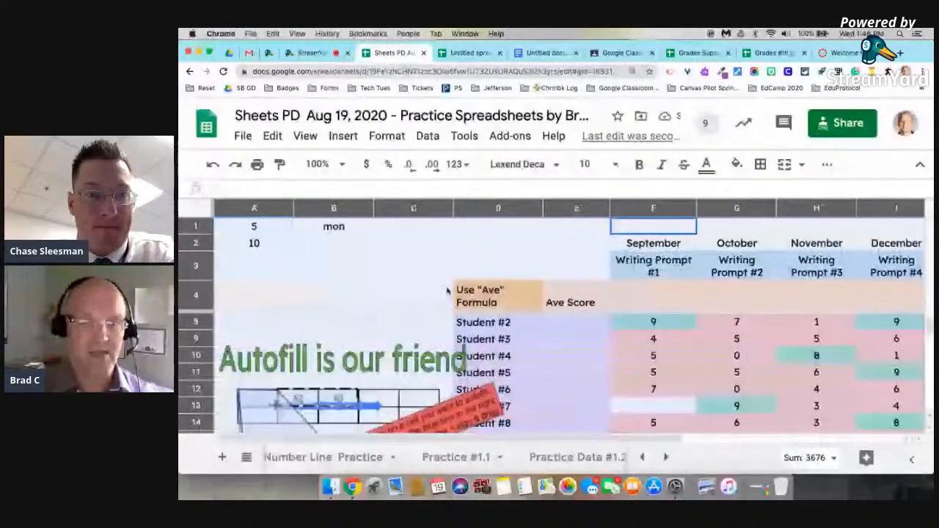
pyautogui.hotkey('ctrl', 'Right')
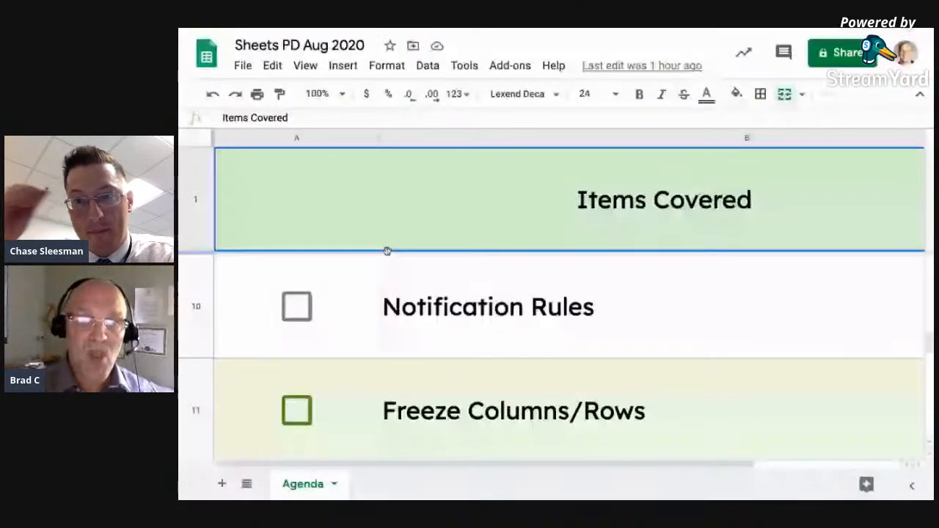
pyautogui.scroll(4, 387, 252)
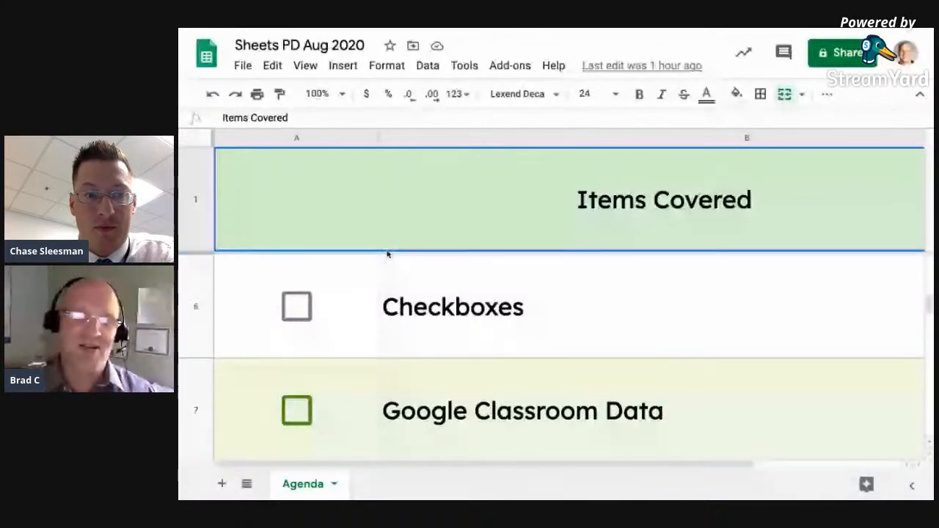
pyautogui.scroll(-6, 388, 254)
pyautogui.scroll(-3, 386, 252)
pyautogui.hscroll(2, 387, 251)
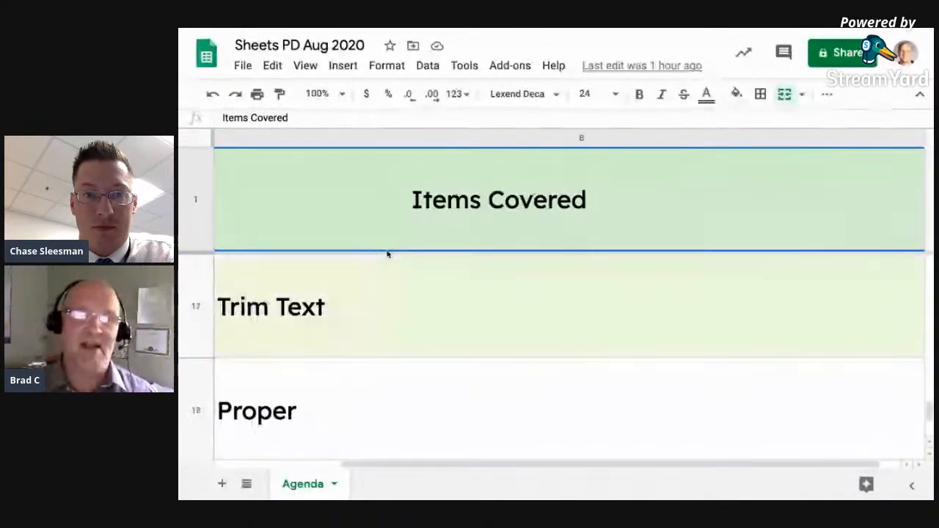
pyautogui.scroll(12, 370, 195)
pyautogui.hscroll(-2, 371, 195)
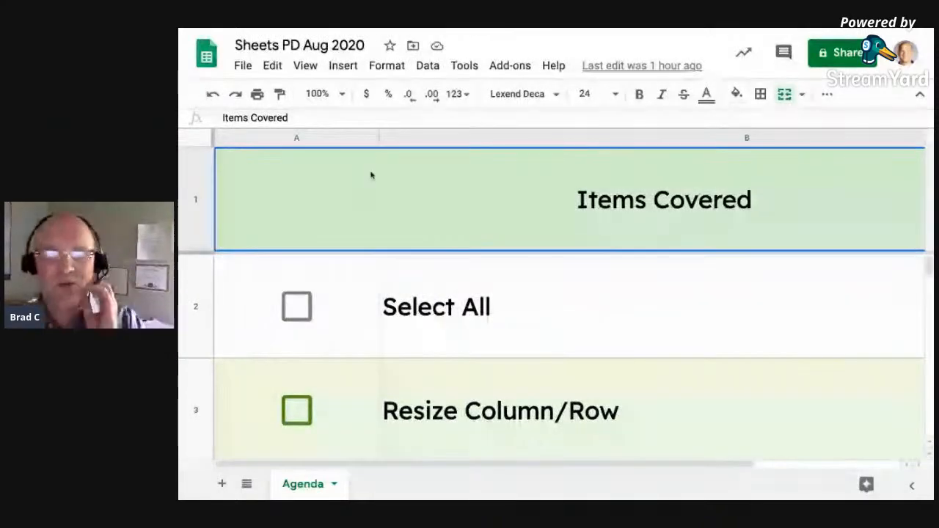
pyautogui.hotkey('ctrl', 'Left')
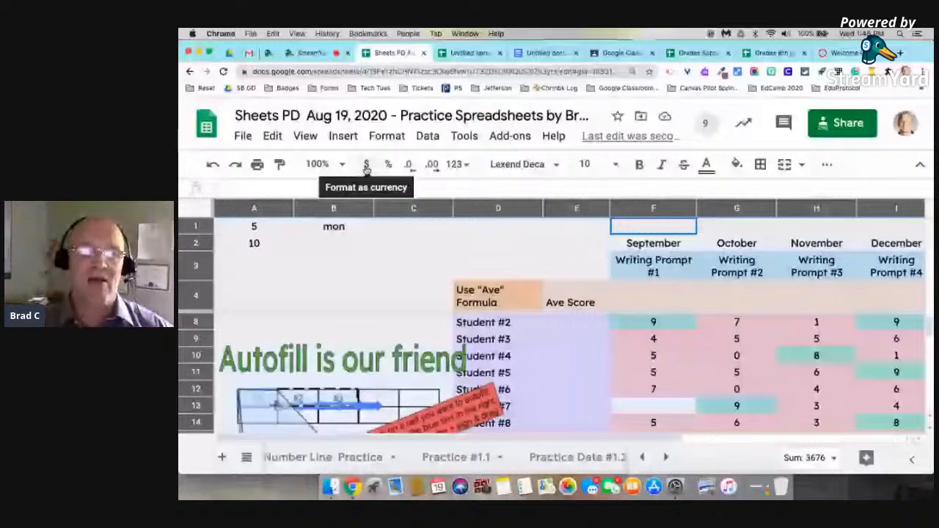
pyautogui.hscroll(5, 616, 355)
pyautogui.scroll(-1, 616, 356)
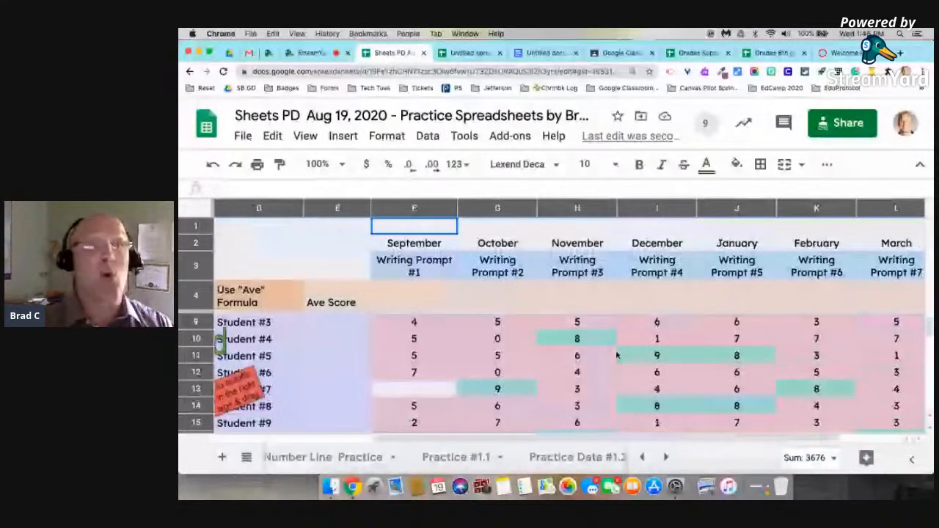
pyautogui.scroll(-1, 616, 355)
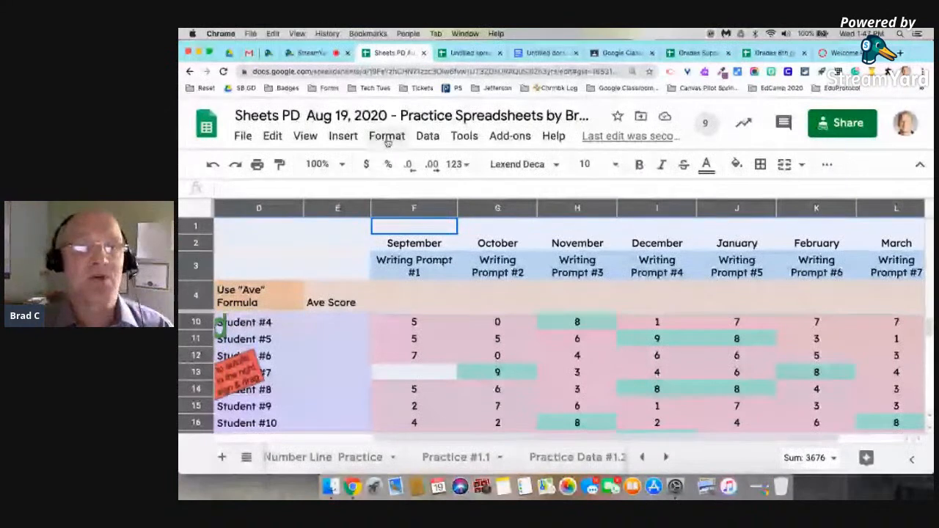
pyautogui.click(463, 138)
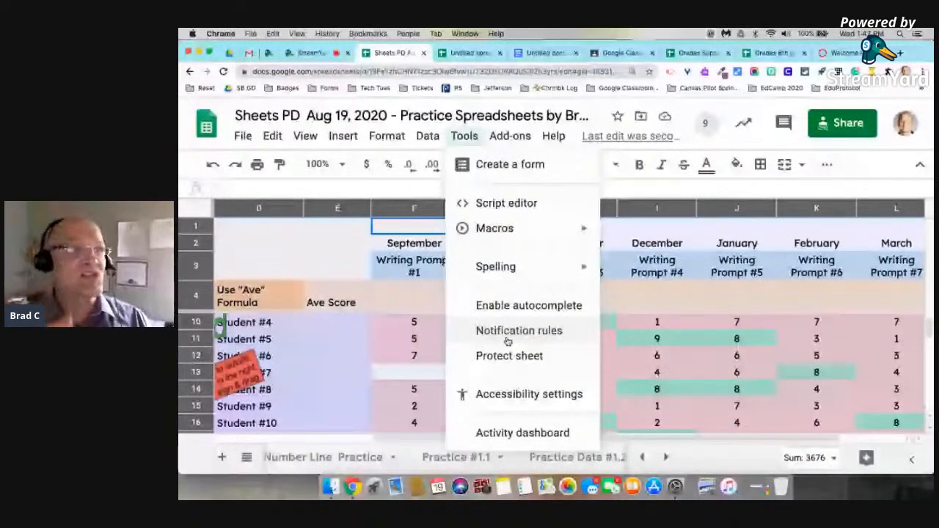
# Save a notification rule: 'Any changes are made' with 'Email - right away'.
pyautogui.click(506, 336)
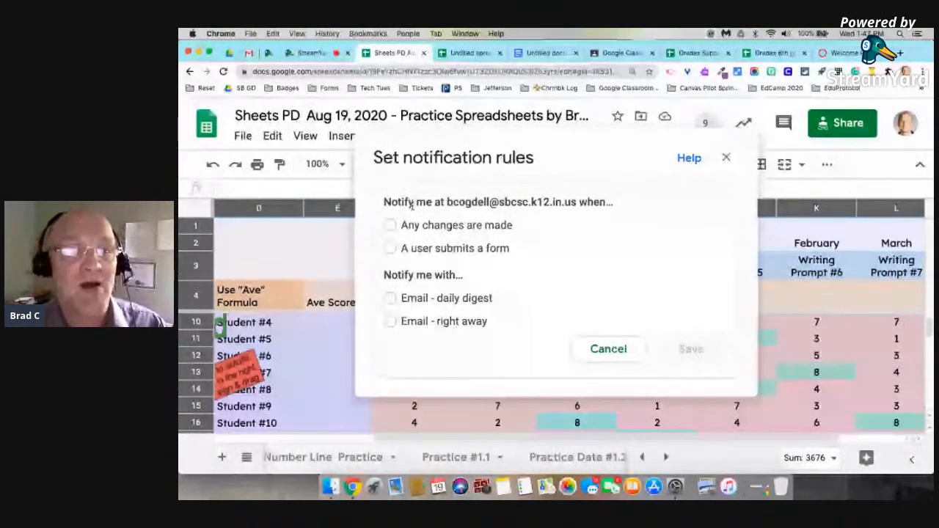
pyautogui.click(391, 225)
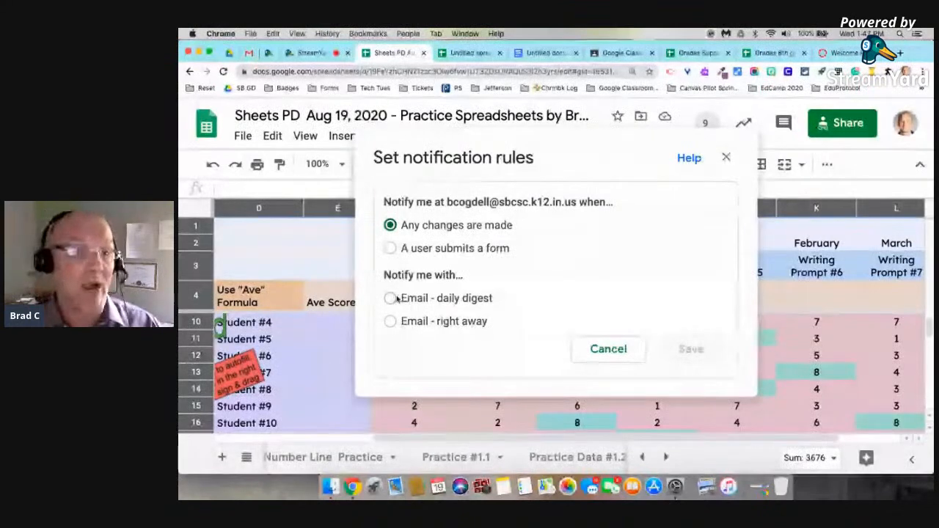
pyautogui.click(391, 320)
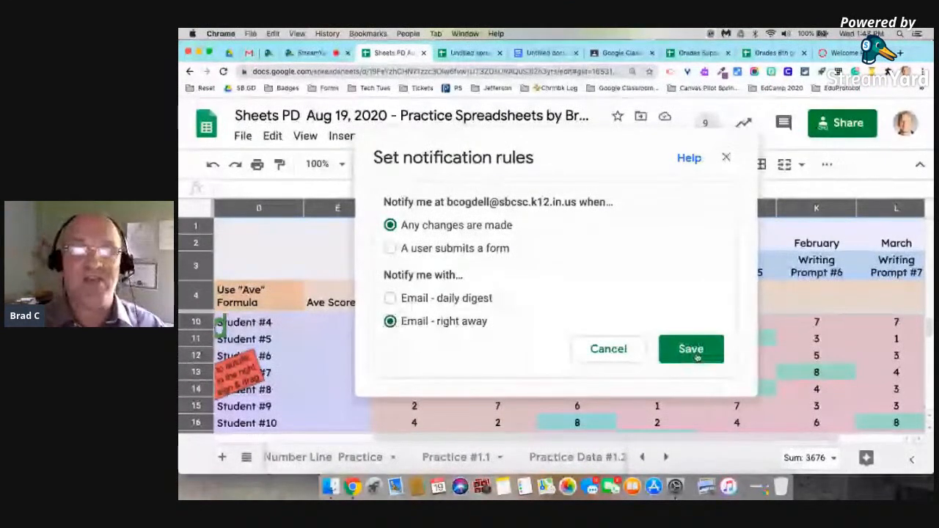
pyautogui.click(696, 354)
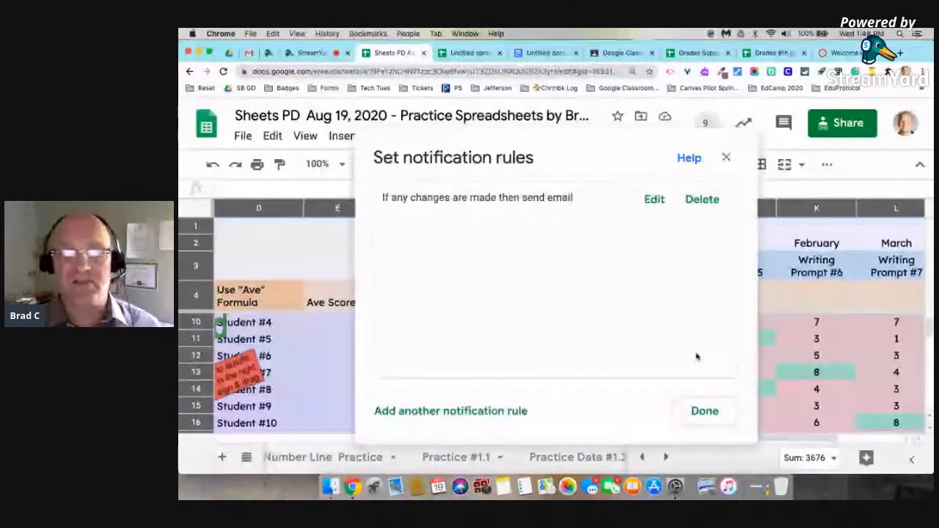
pyautogui.click(704, 409)
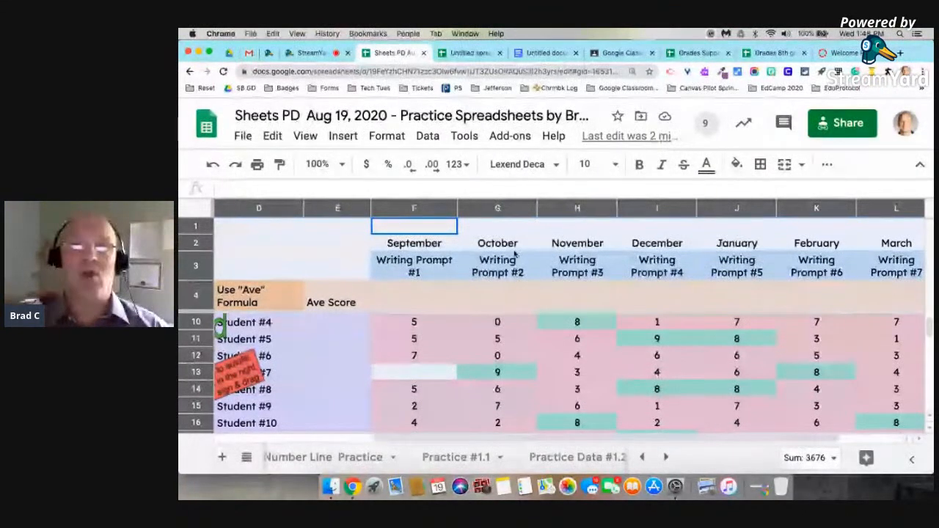
pyautogui.click(464, 136)
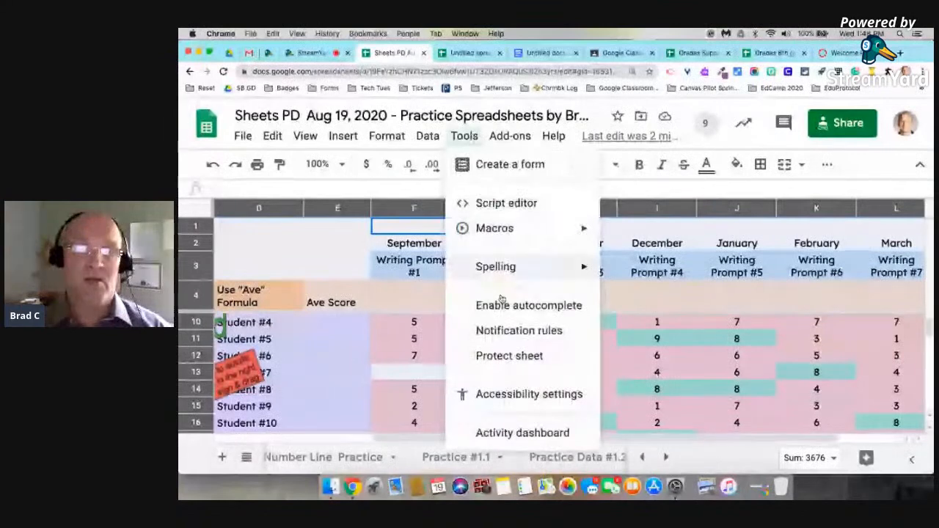
pyautogui.click(512, 331)
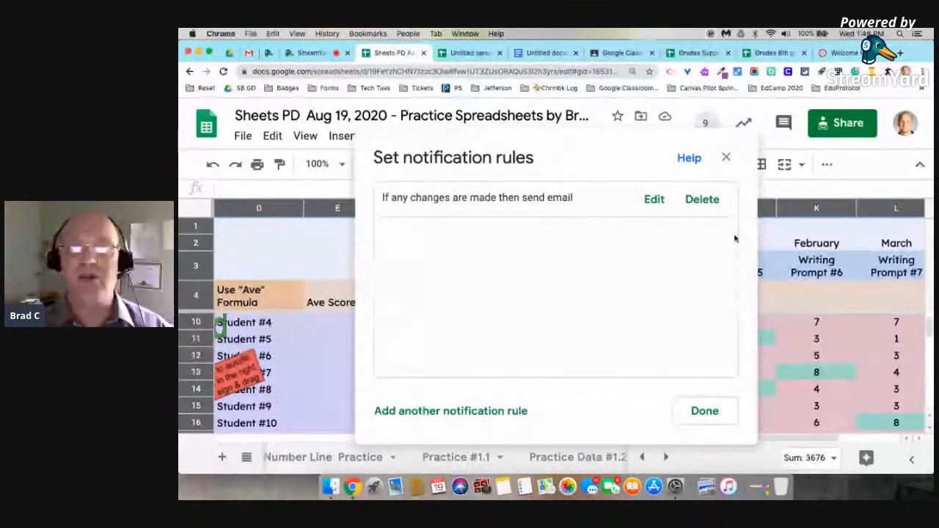
pyautogui.click(701, 418)
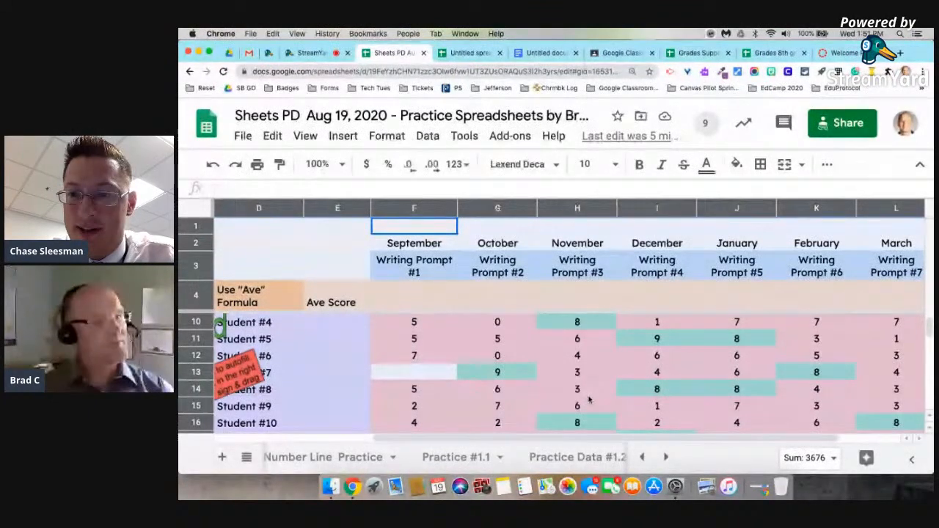
pyautogui.hscroll(-5, 361, 460)
# Swipe back to Selecting Stuff, visit the StreamYard tab, then advance to the deep-breathing slide.
pyautogui.hscroll(-5, 362, 460)
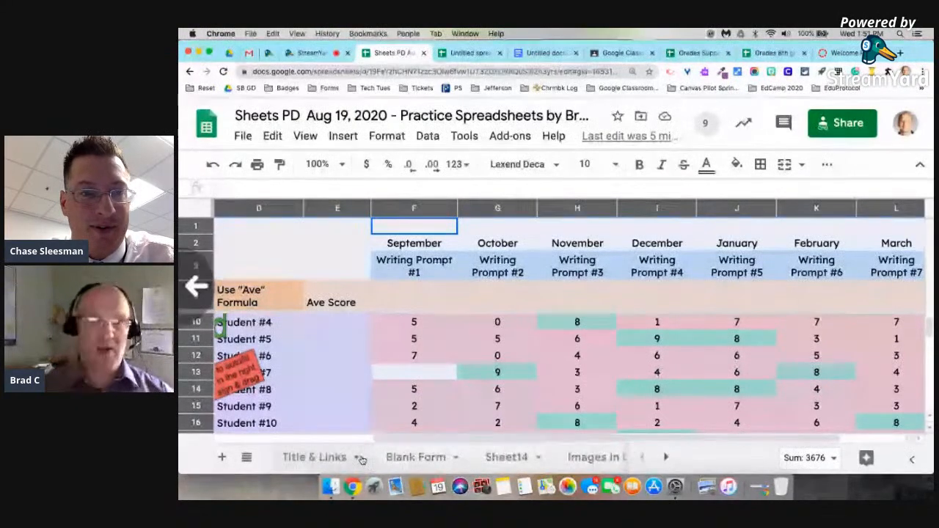
pyautogui.click(245, 136)
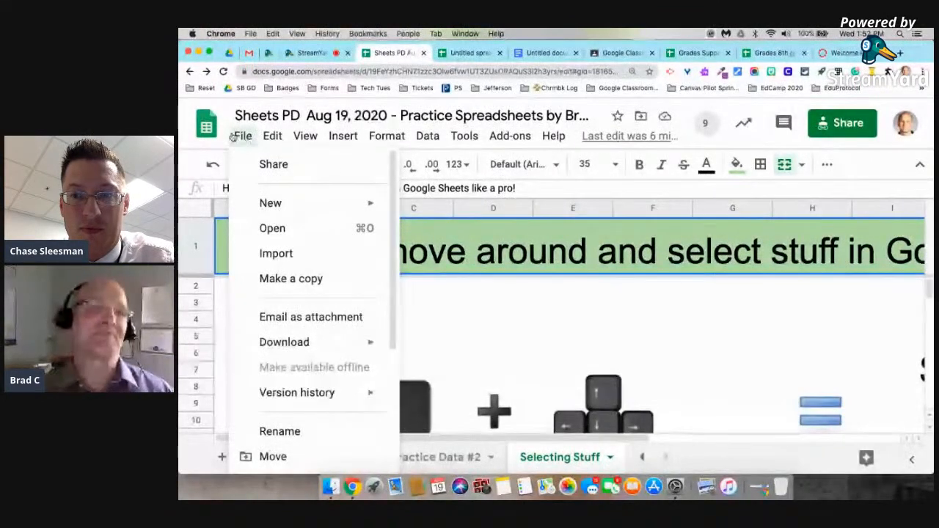
pyautogui.click(580, 301)
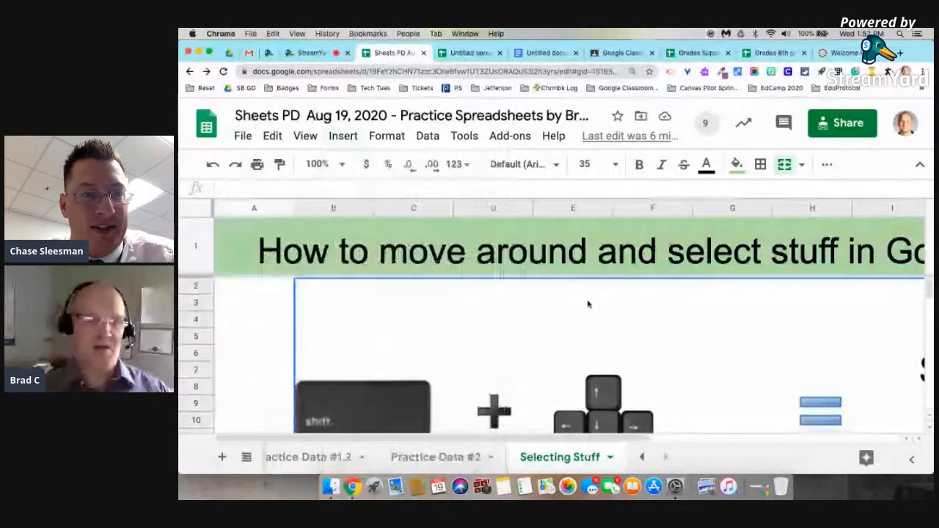
pyautogui.scroll(5, 319, 457)
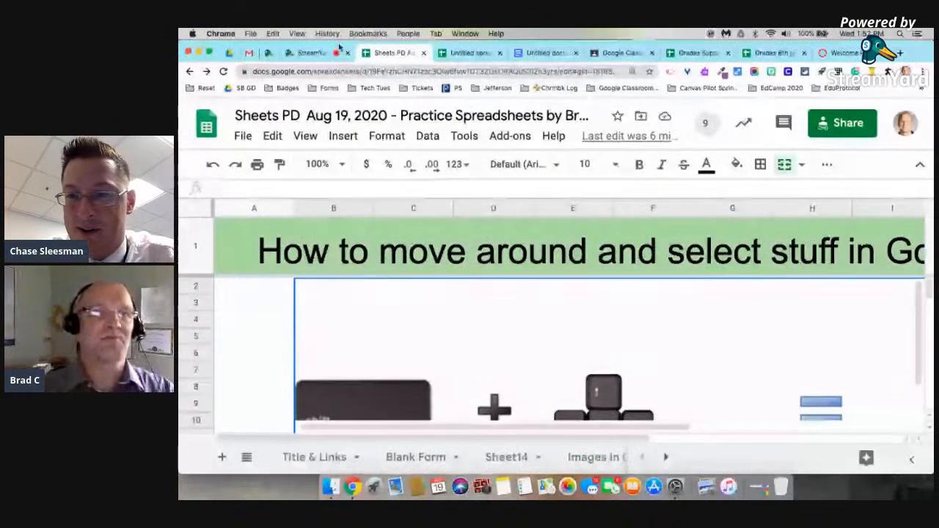
pyautogui.click(309, 54)
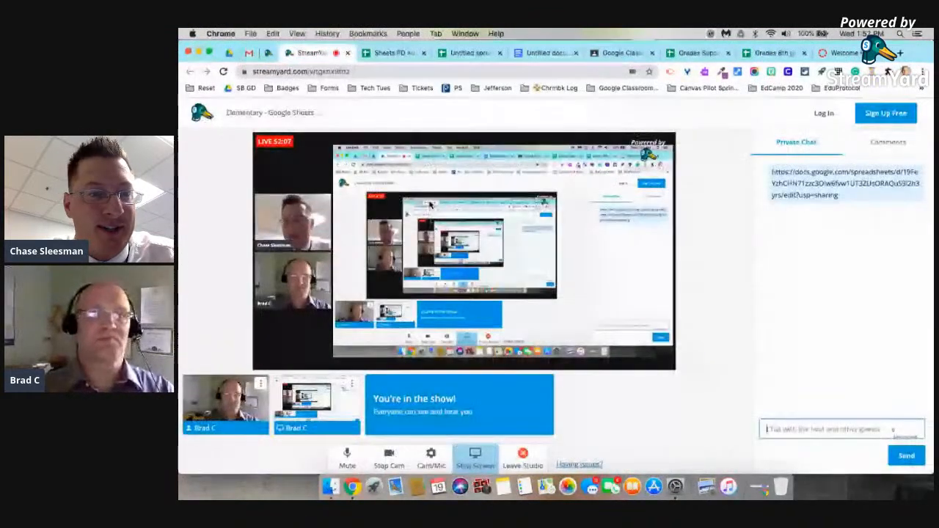
pyautogui.click(389, 53)
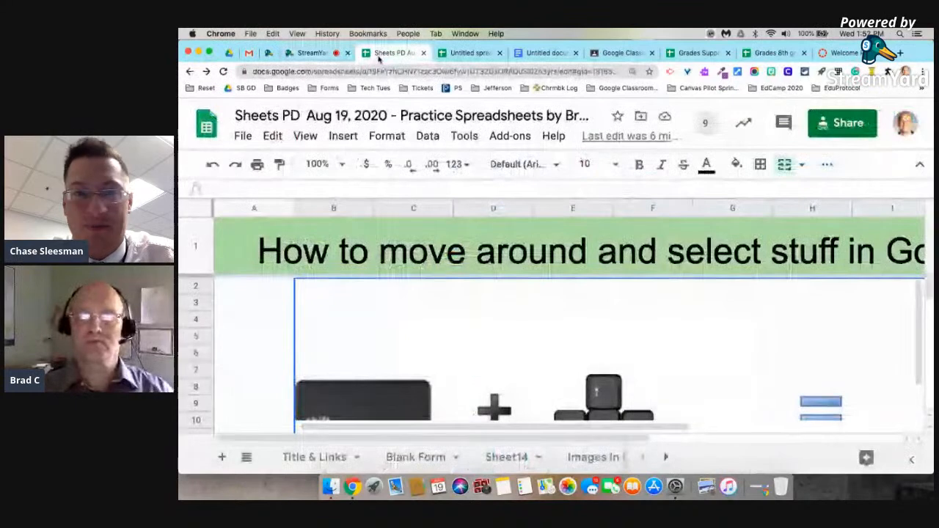
pyautogui.hotkey('ctrl', 'Right')
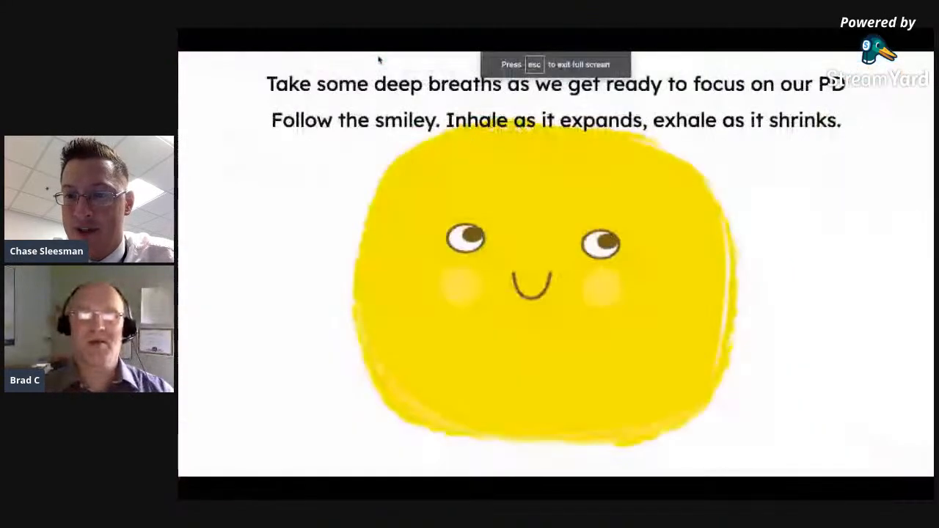